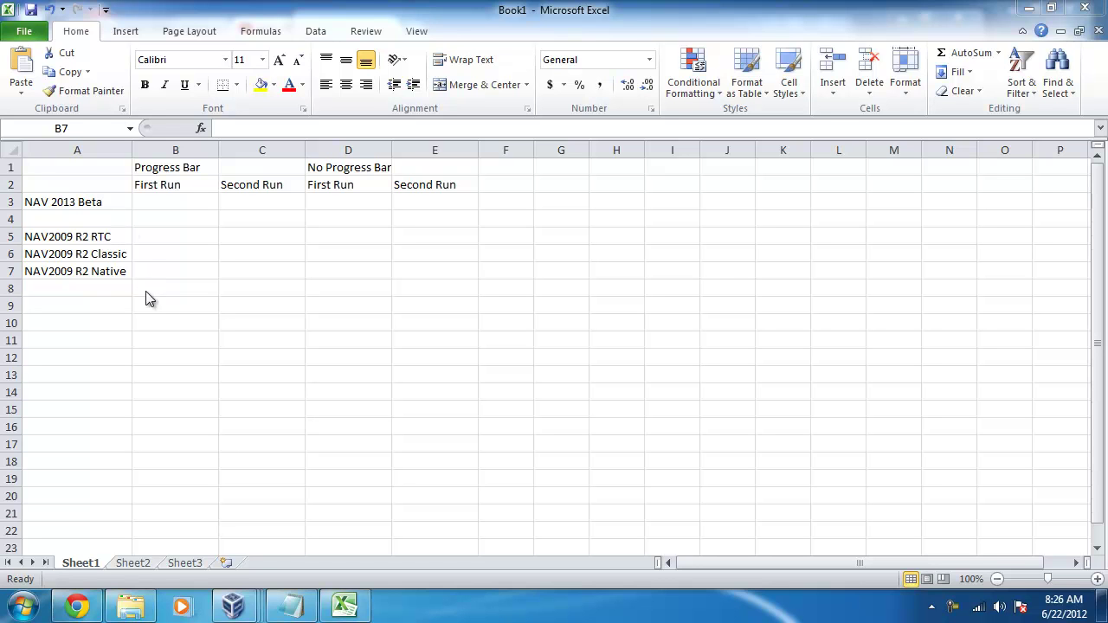
- Switch to the VBOX120620 virtual machine and open CRONUS International Ltd. from Demo Database NAV (6-0) in Dynamics NAV Classic
mouse_move(232, 606)
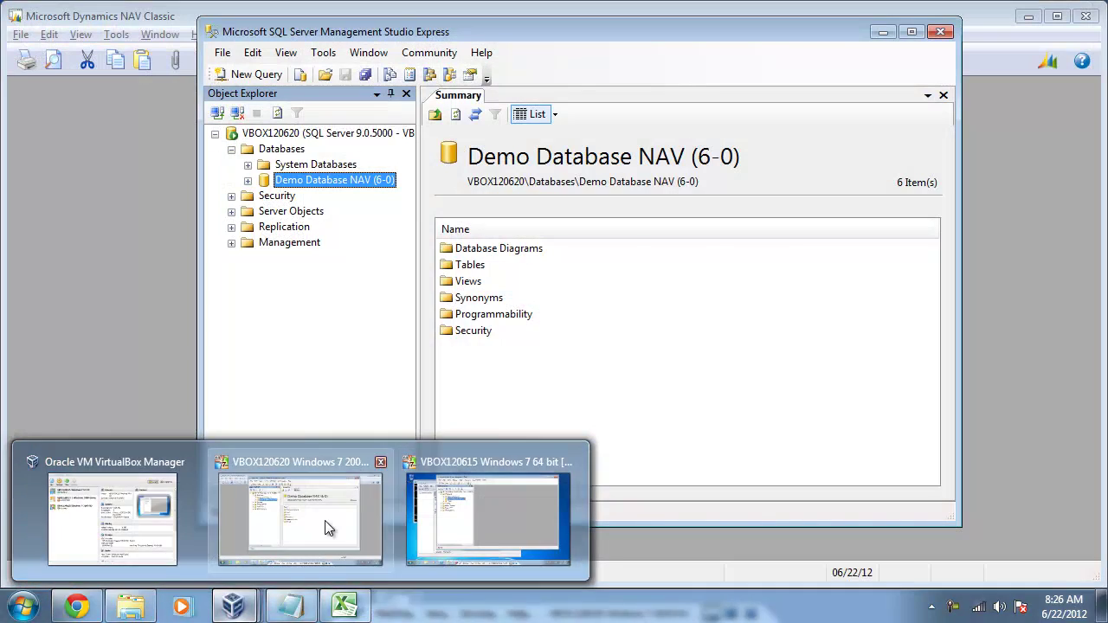
left_click(486, 524)
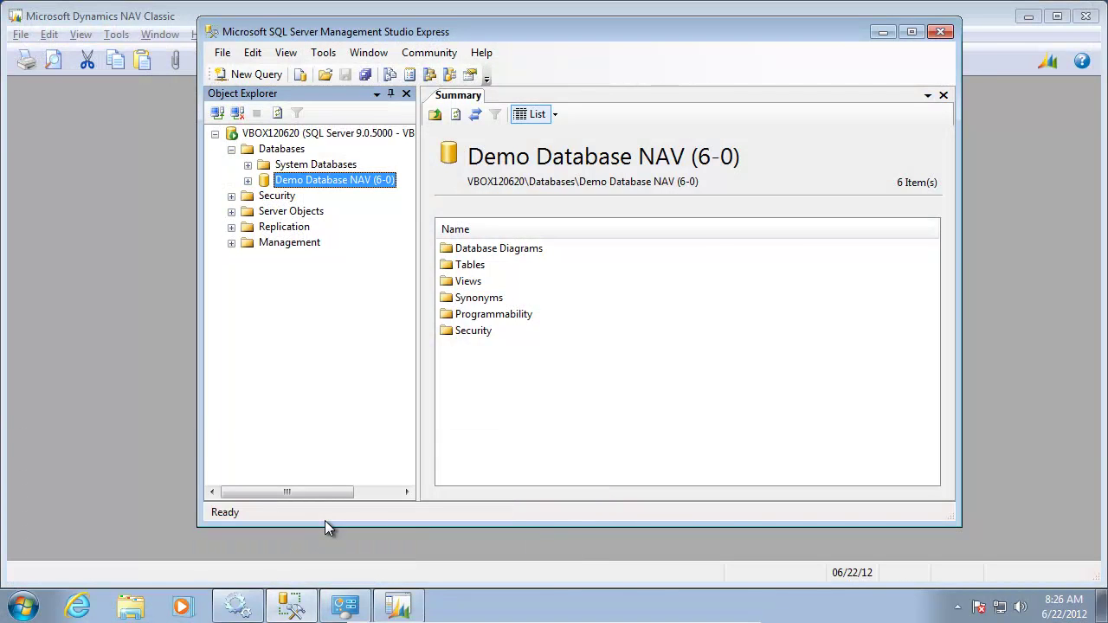
left_click(107, 251)
key("alt+f")
left_click(108, 242)
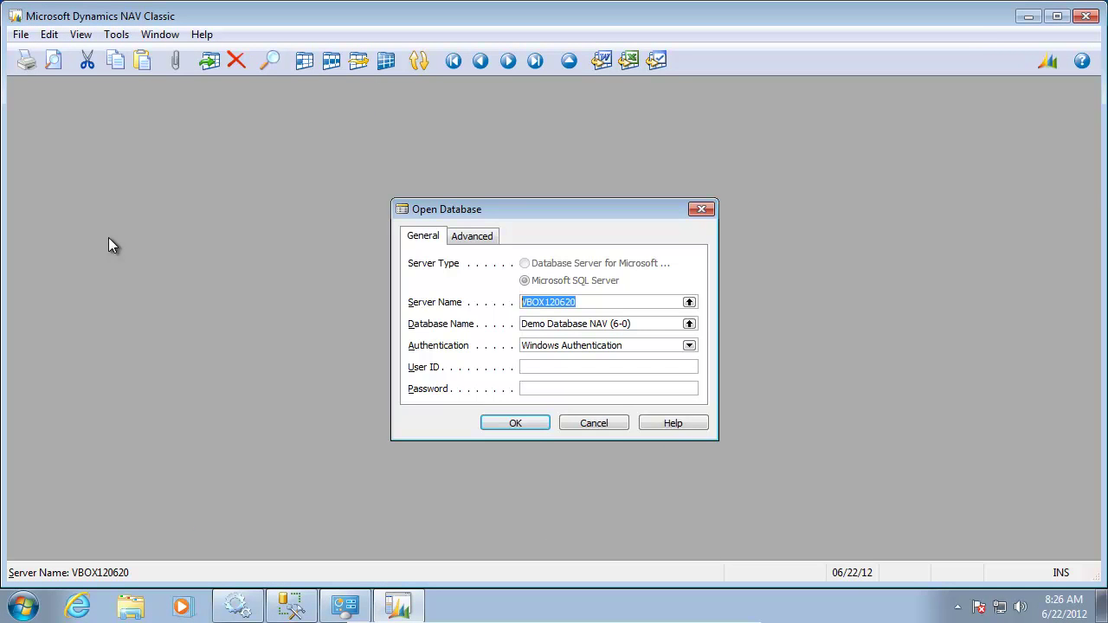
key("Return")
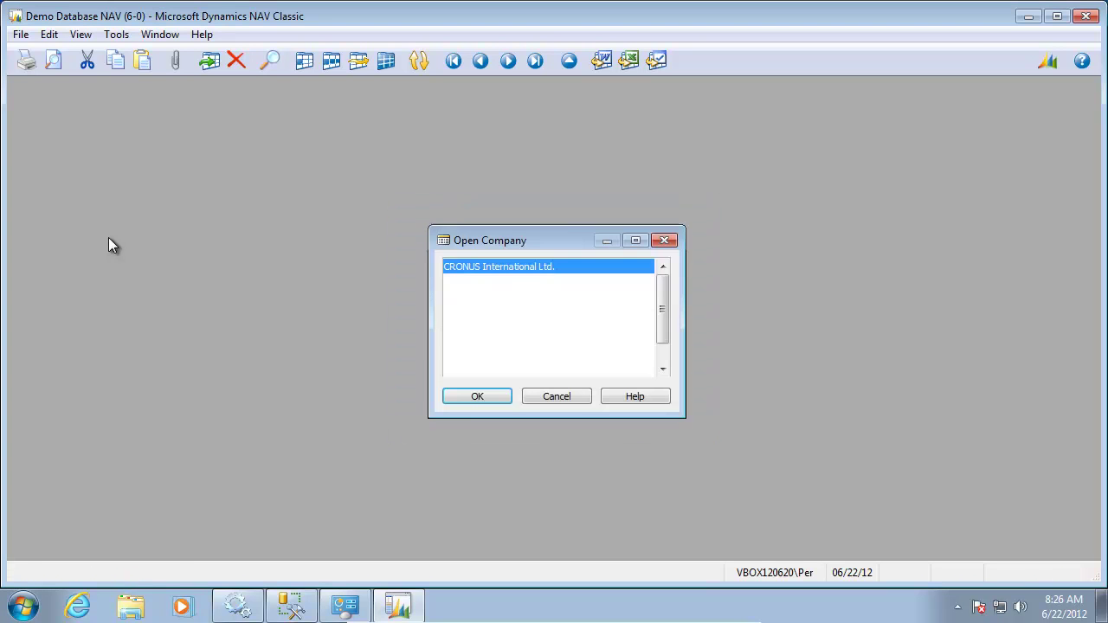
key("Return")
key("Return")
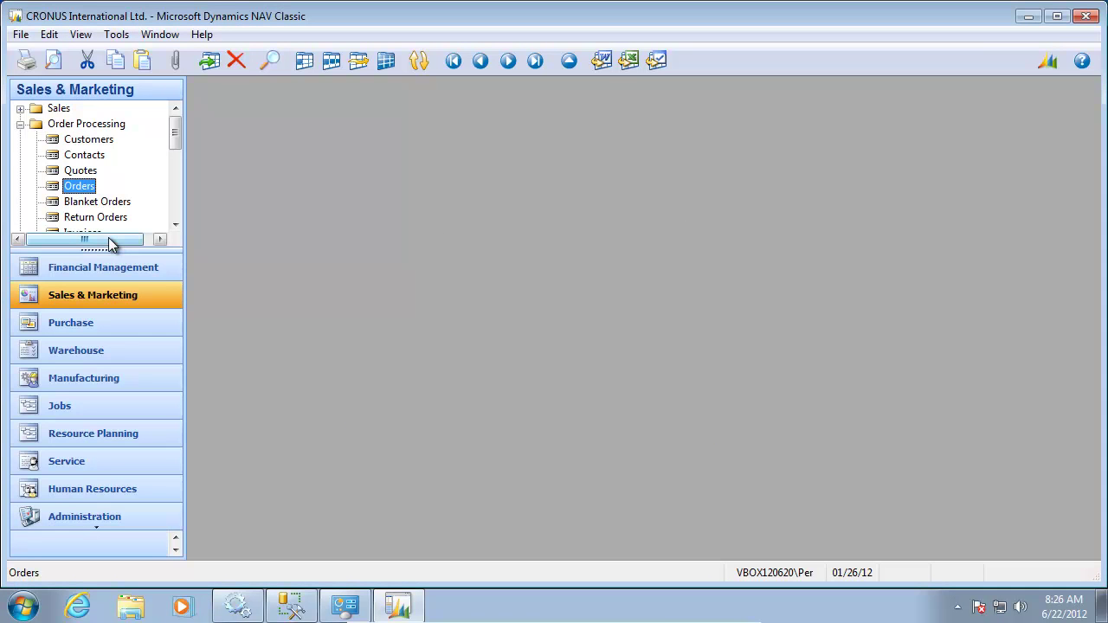
- Import Object05 NAV2009R2.fob through the Object Designer, replacing the conflicting report, codeunit and page
key("shift+F12")
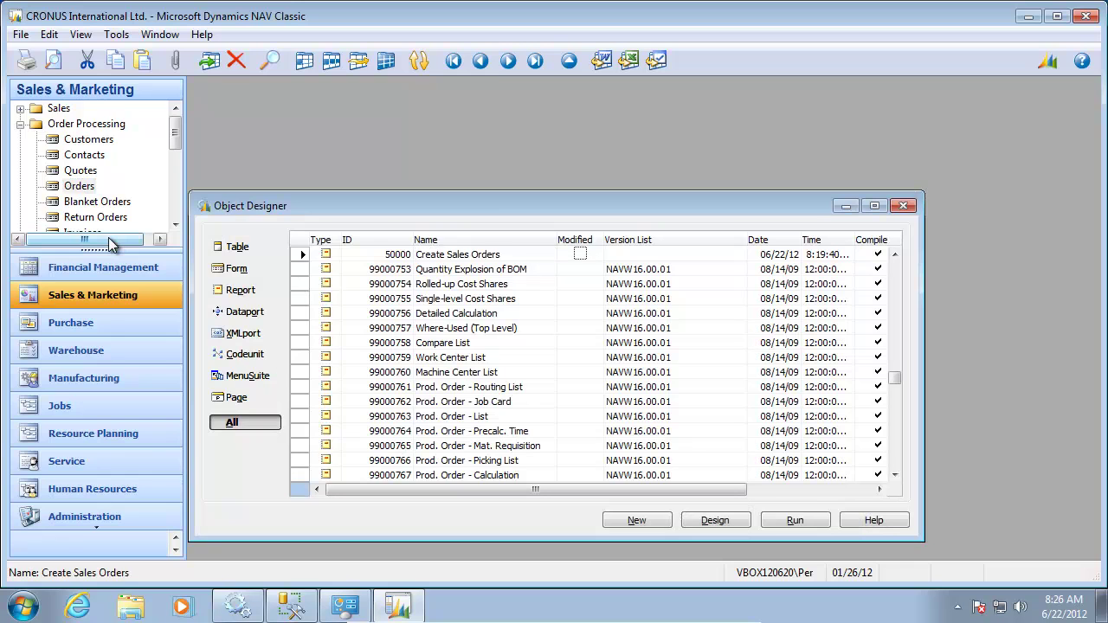
key("alt+f")
key("i")
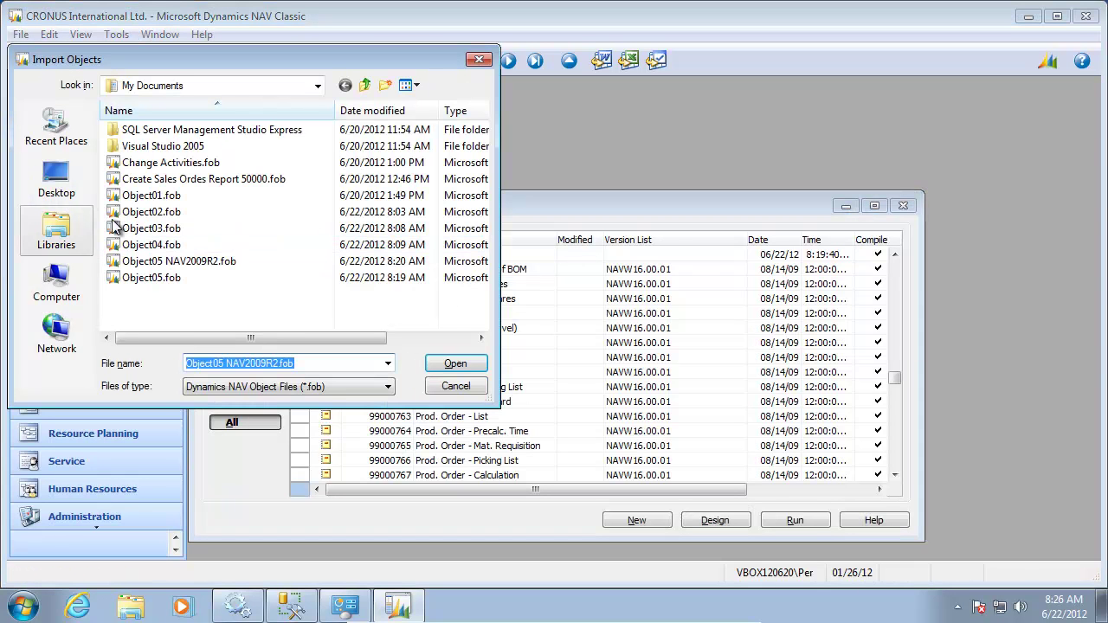
left_click(179, 261)
left_click(455, 364)
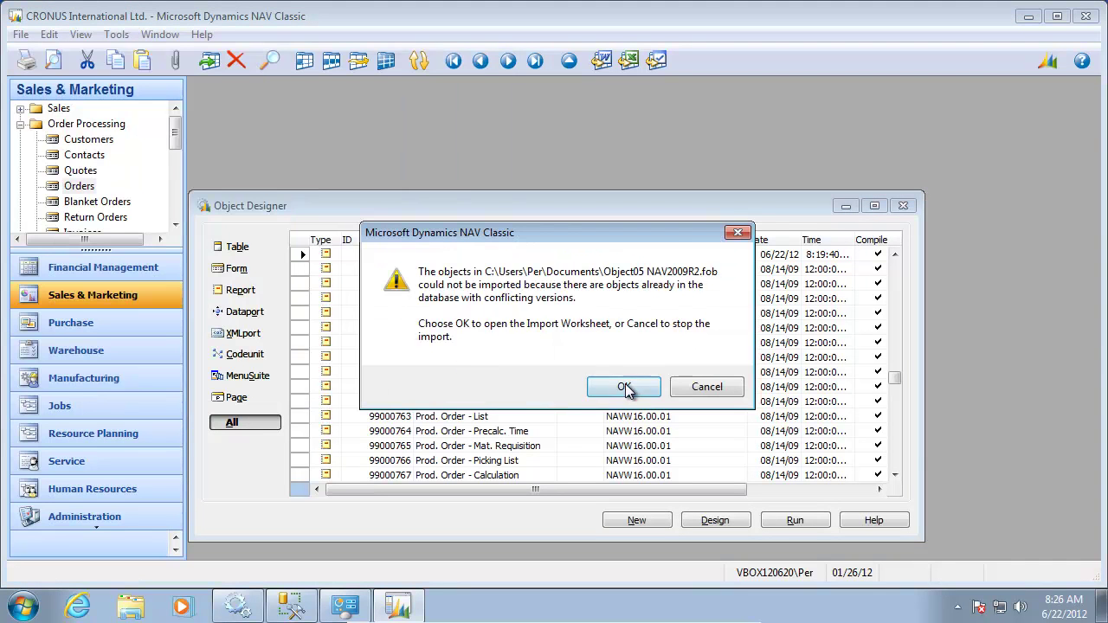
left_click(620, 387)
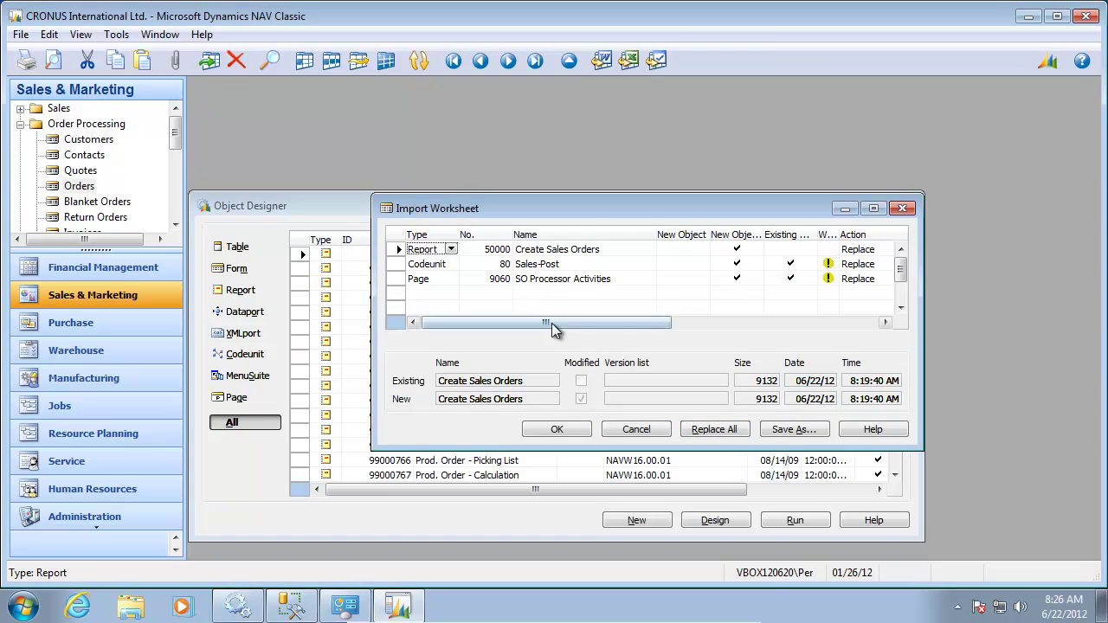
left_click(556, 429)
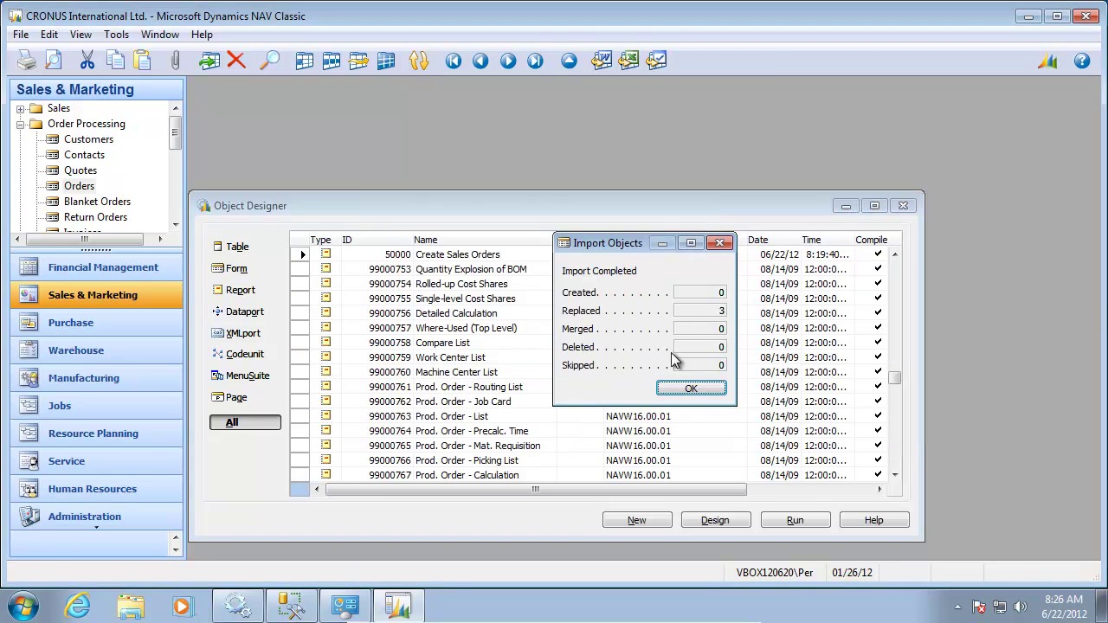
left_click(685, 389)
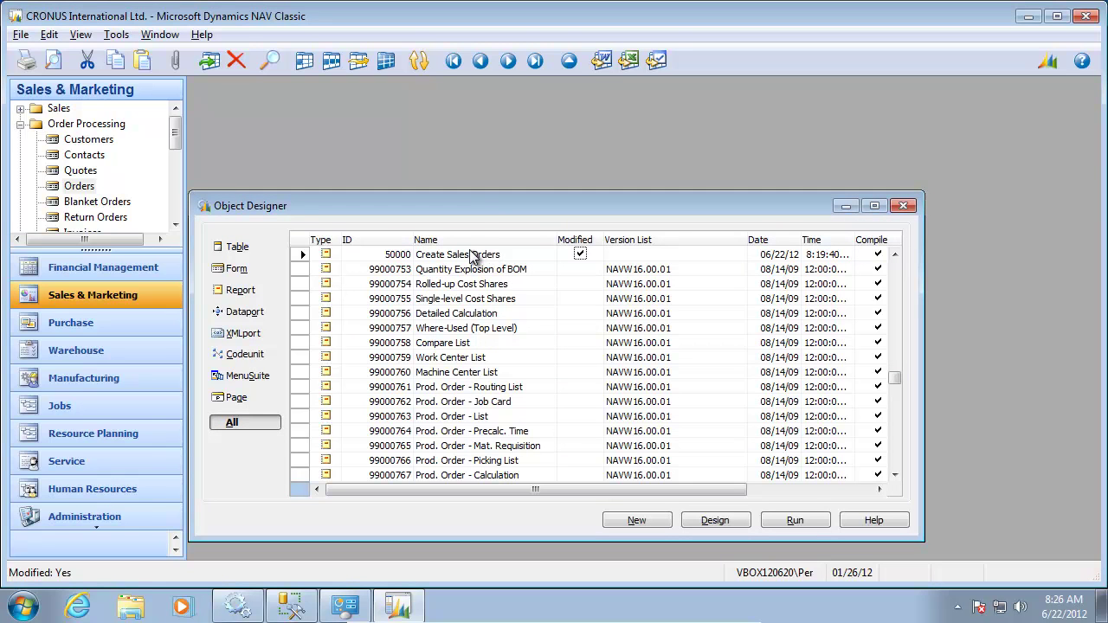
- Review the C/AL code of report 50000 Create Sales Orders from start to end, then close its designer
key("alt+d")
key("F9")
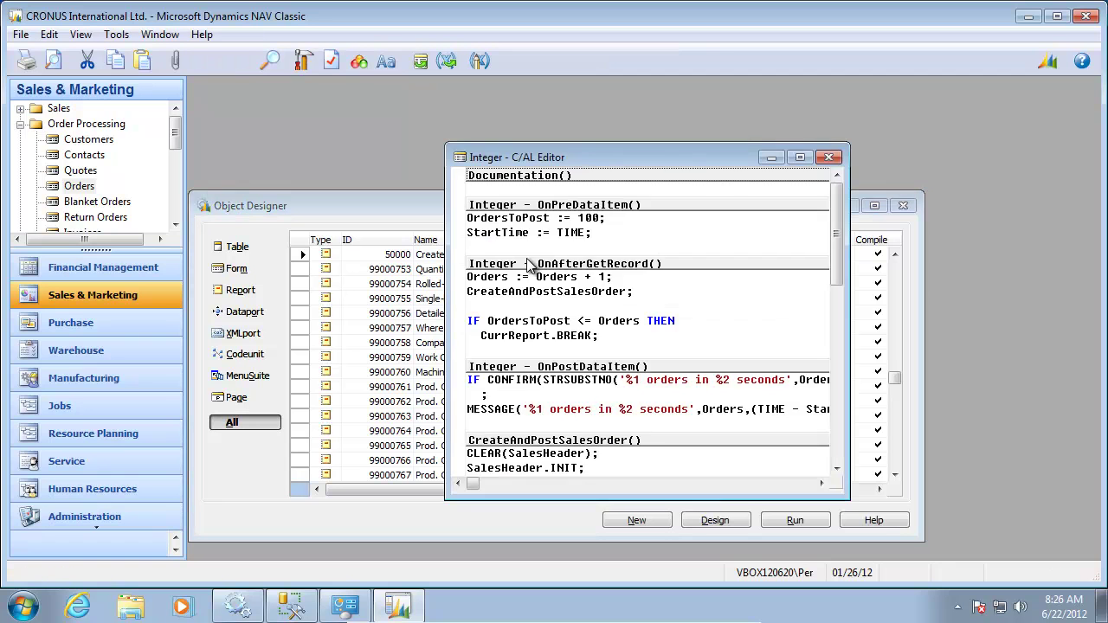
scroll(536, 305, "down", 5)
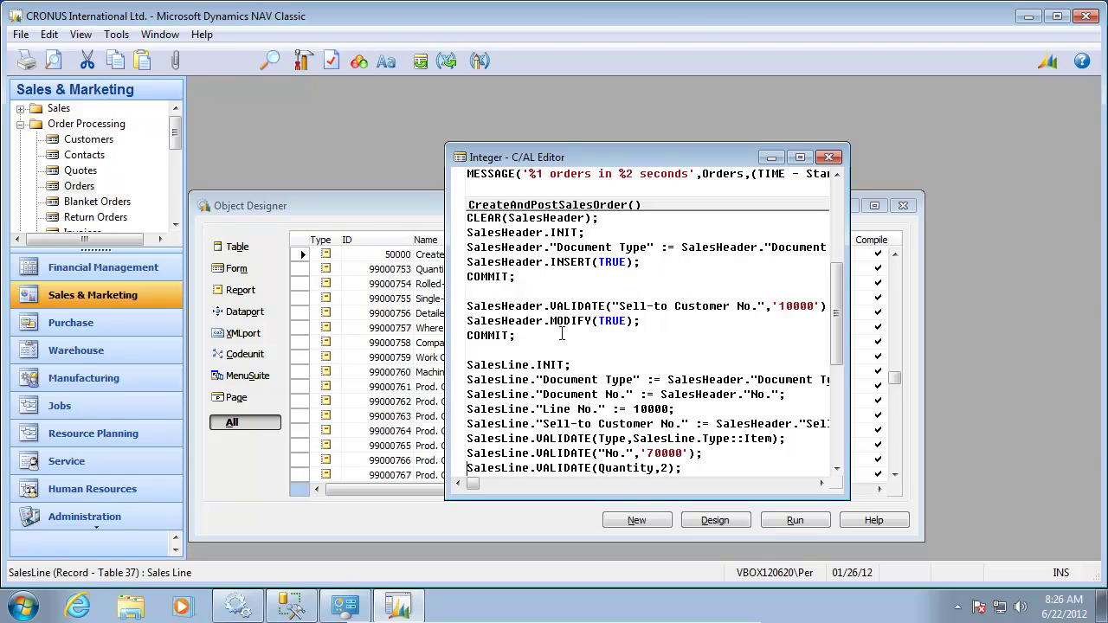
scroll(604, 313, "down", 3)
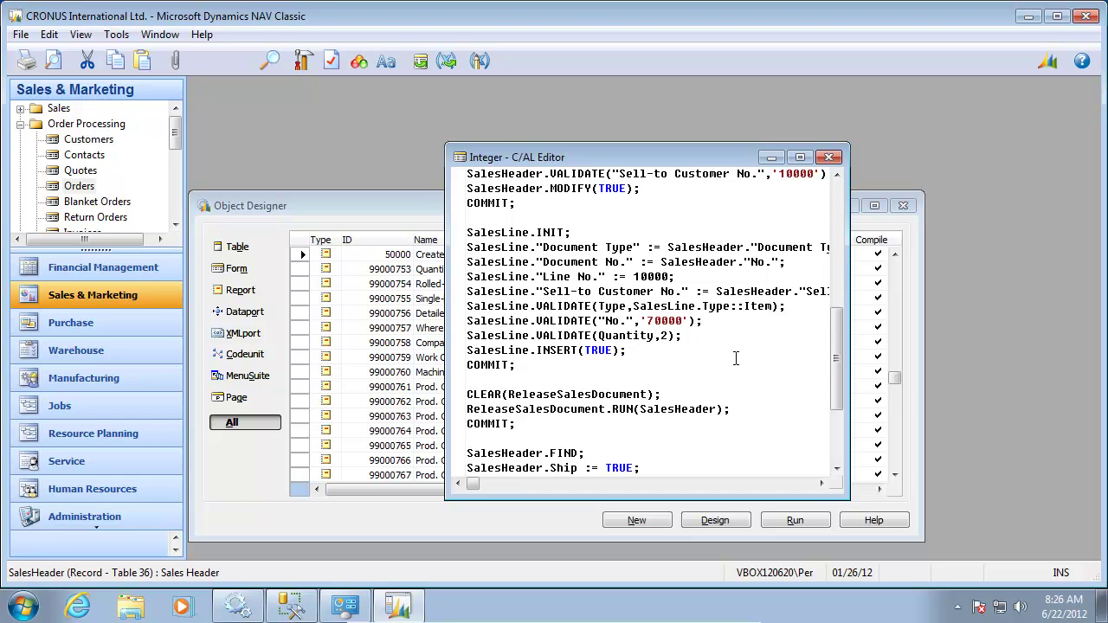
scroll(751, 360, "down", 3)
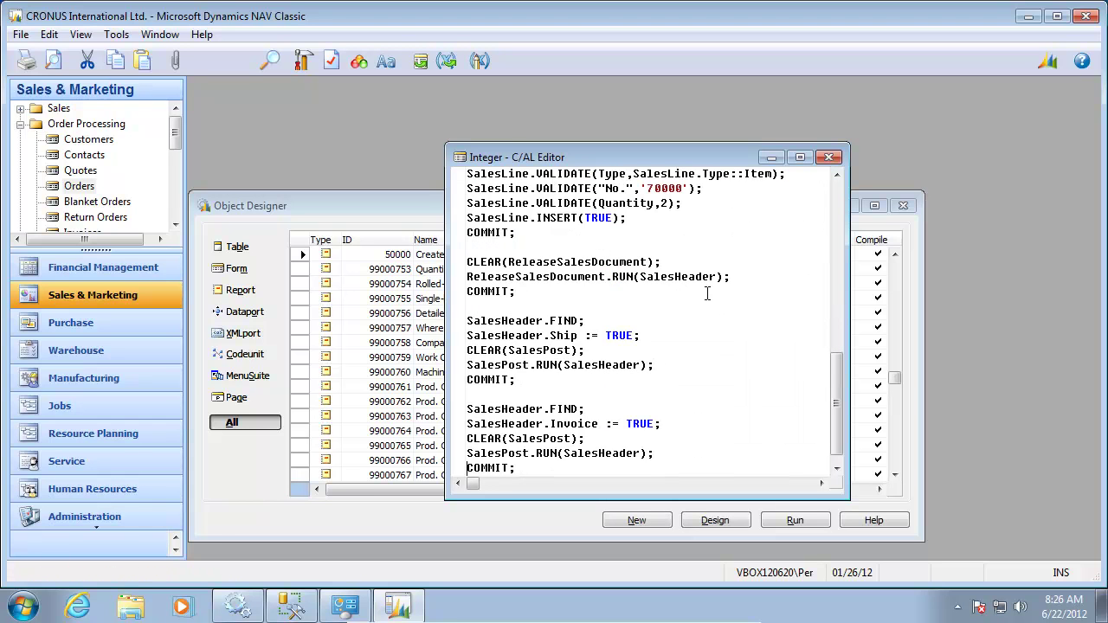
key("ctrl+End")
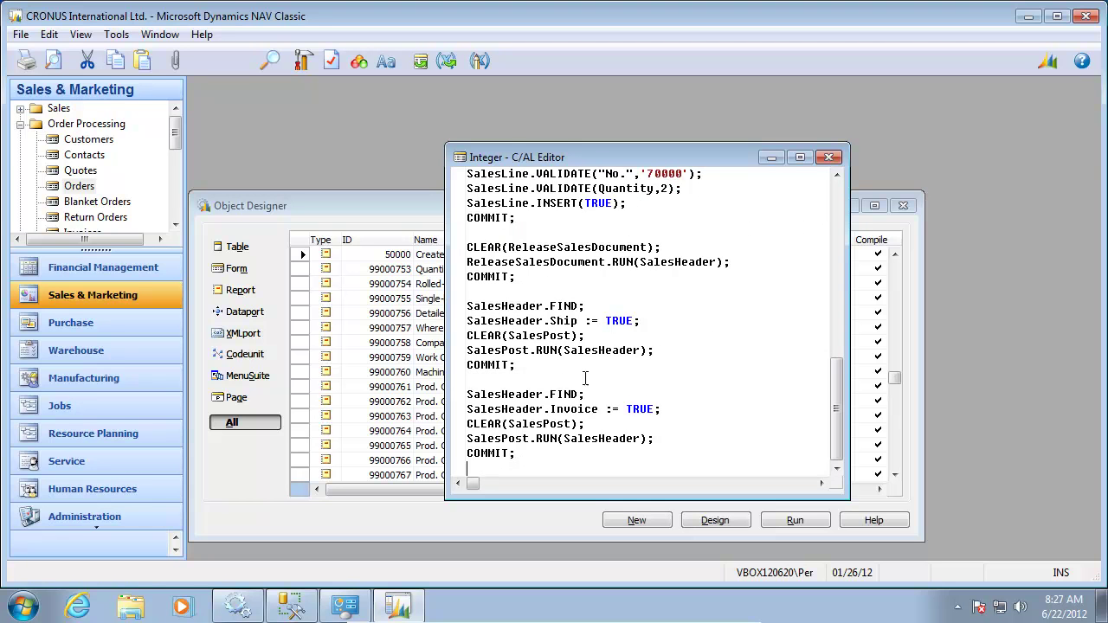
scroll(618, 424, "up", 15)
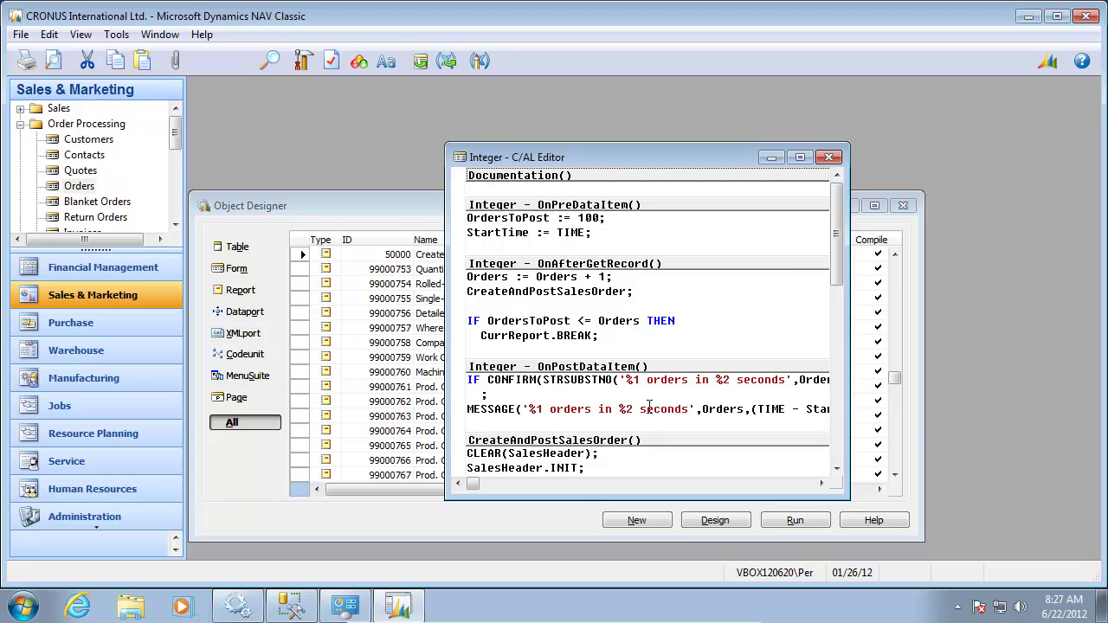
key("Escape")
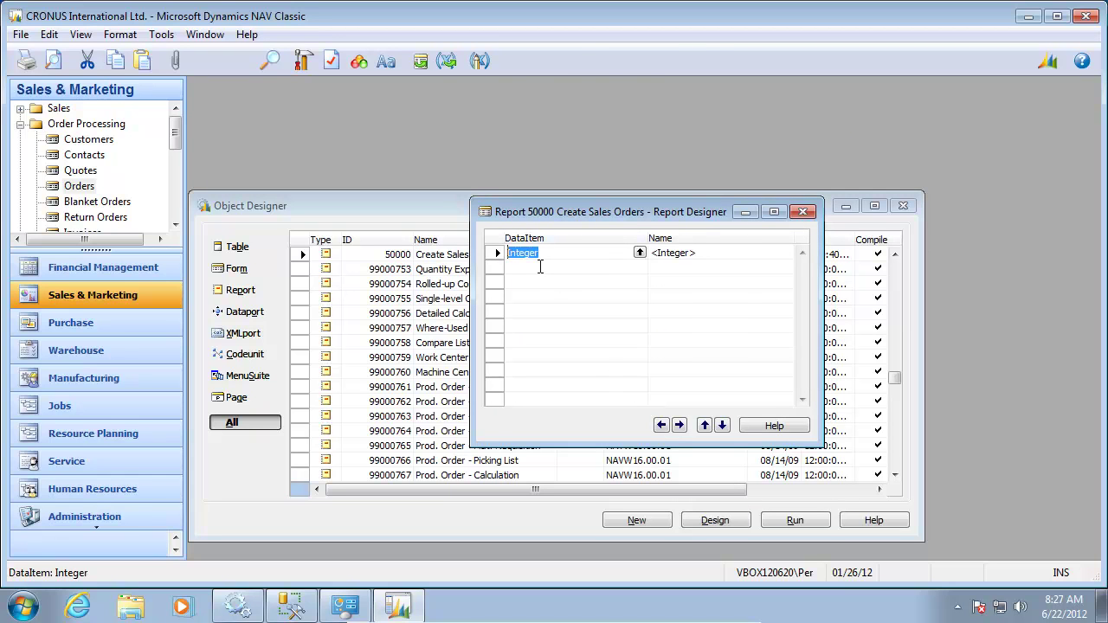
key("Escape")
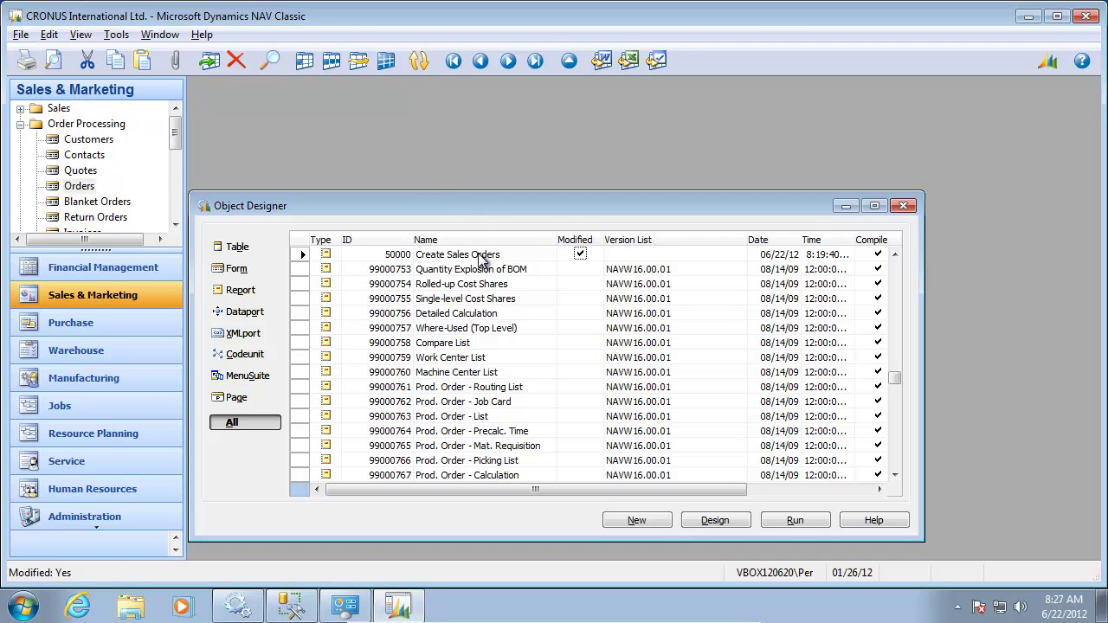
- Run report 50000 Create Sales Orders for the first timing and accept its result messages
key("alt+r")
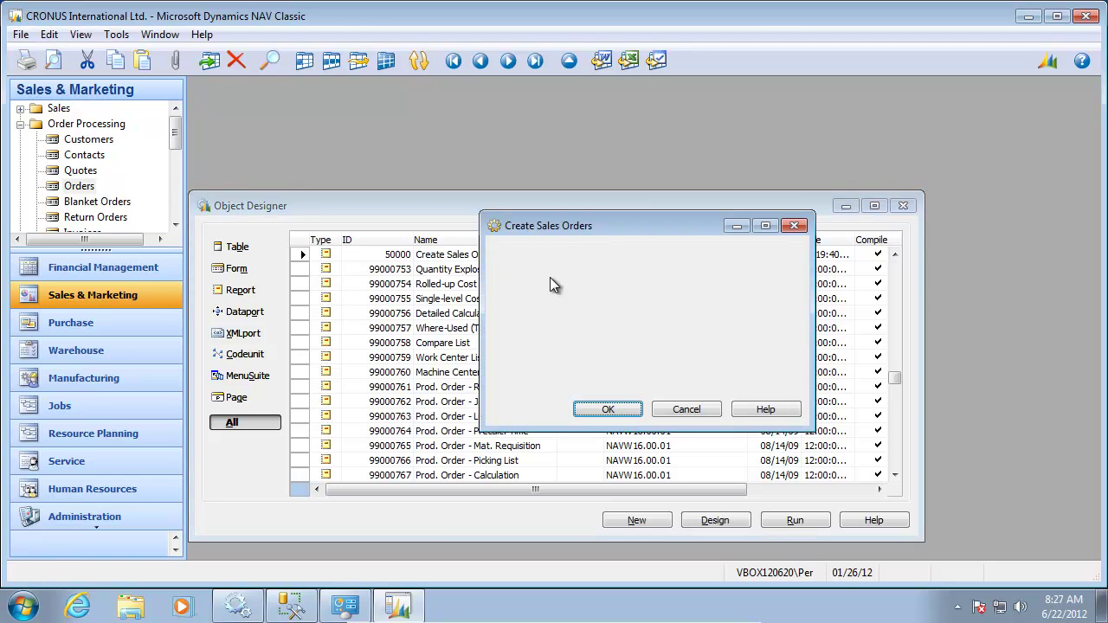
left_click(630, 411)
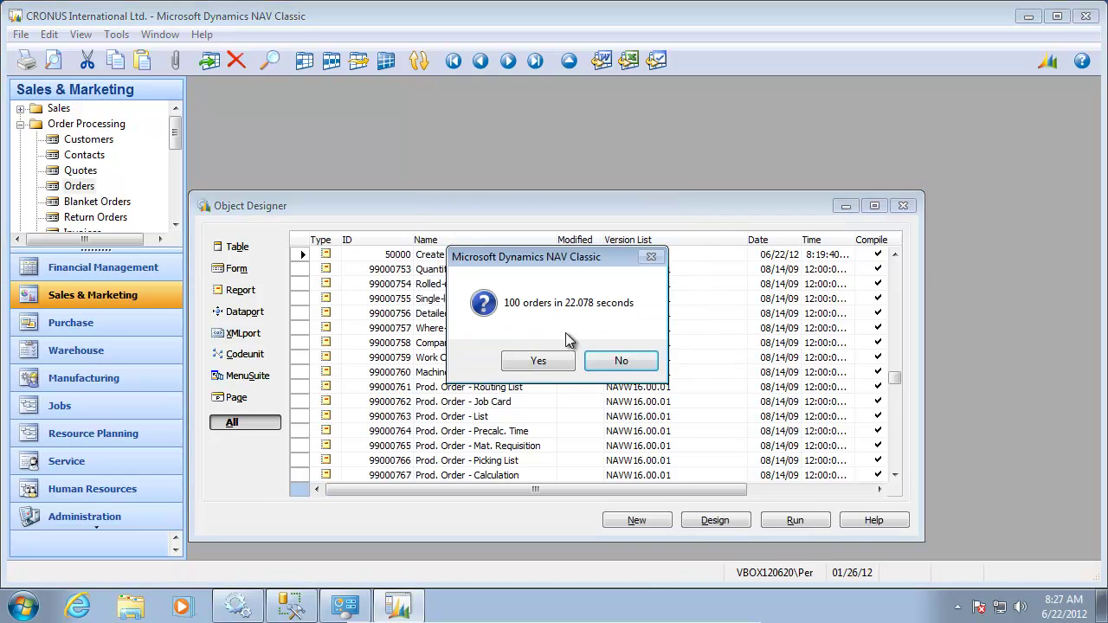
left_click(538, 362)
left_click(619, 364)
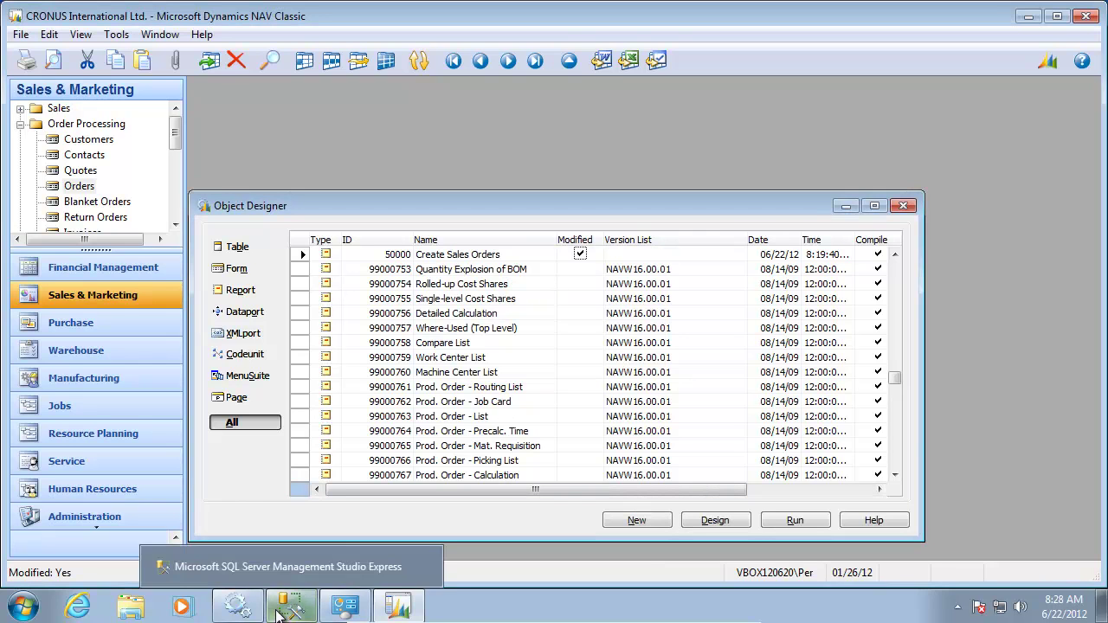
- Switch to the Excel timing sheet and enter 22 as the NAV2009 R2 Classic first run with progress bar
mouse_move(297, 616)
mouse_move(346, 616)
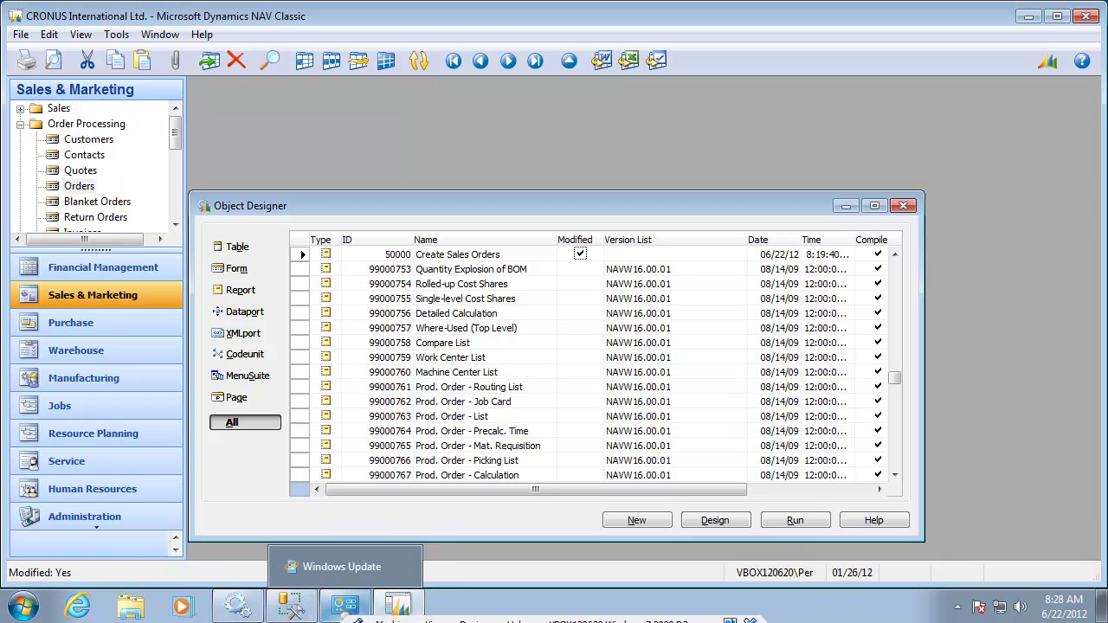
left_click(709, 613)
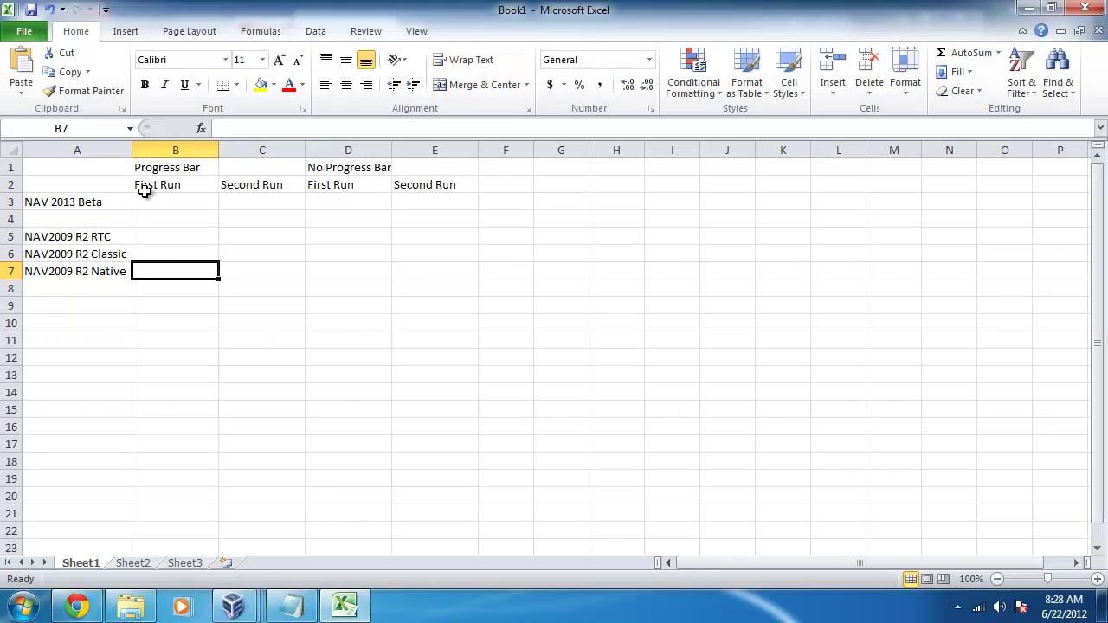
left_click(169, 255)
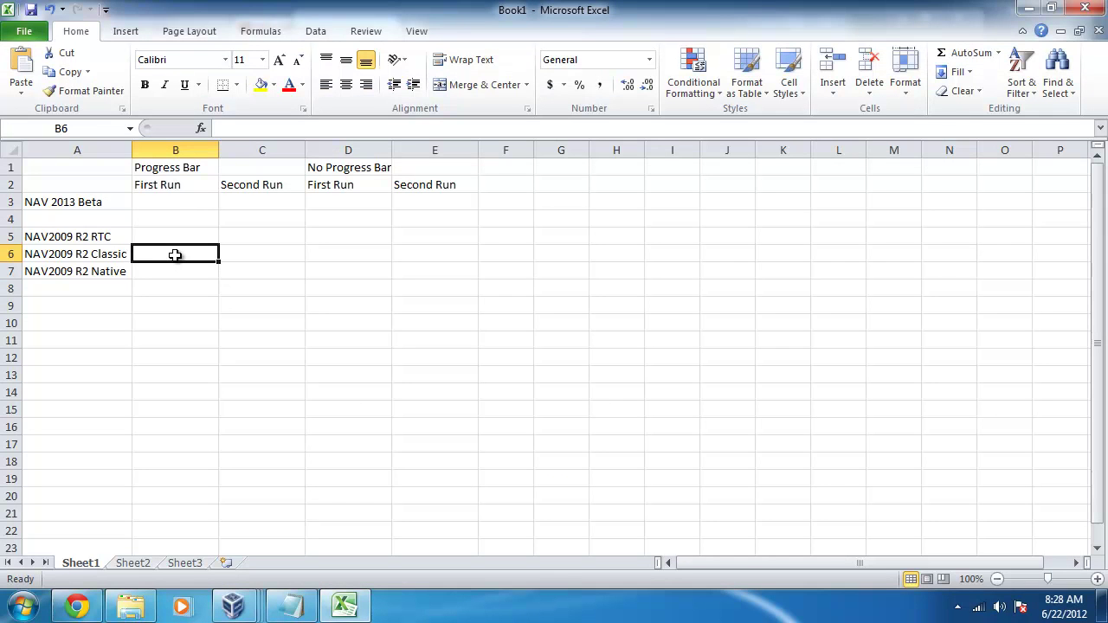
type("22.")
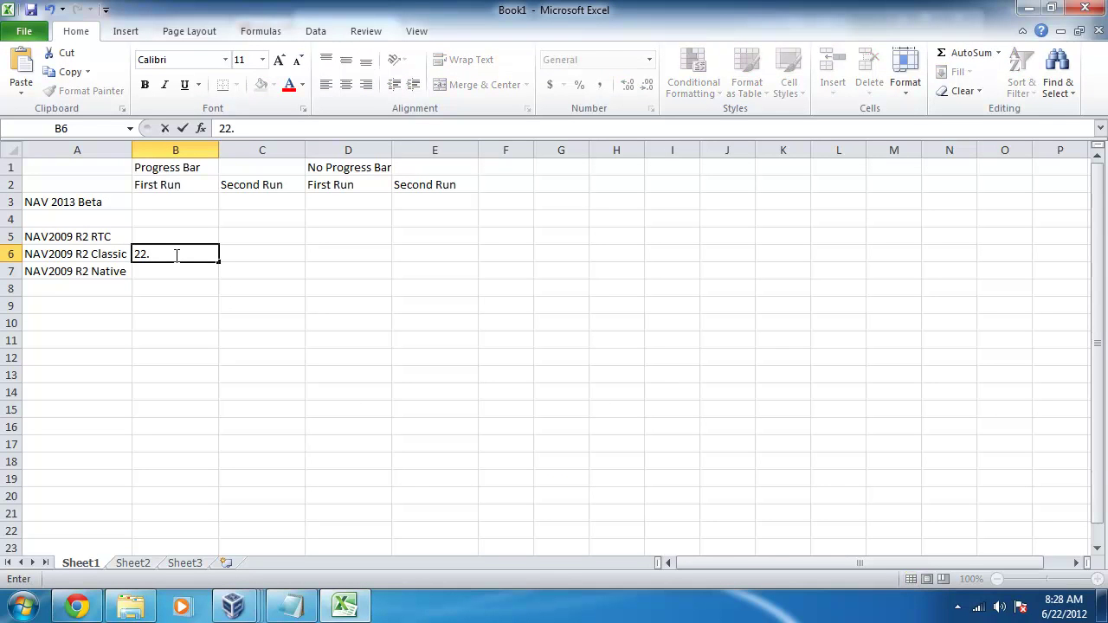
key("Tab")
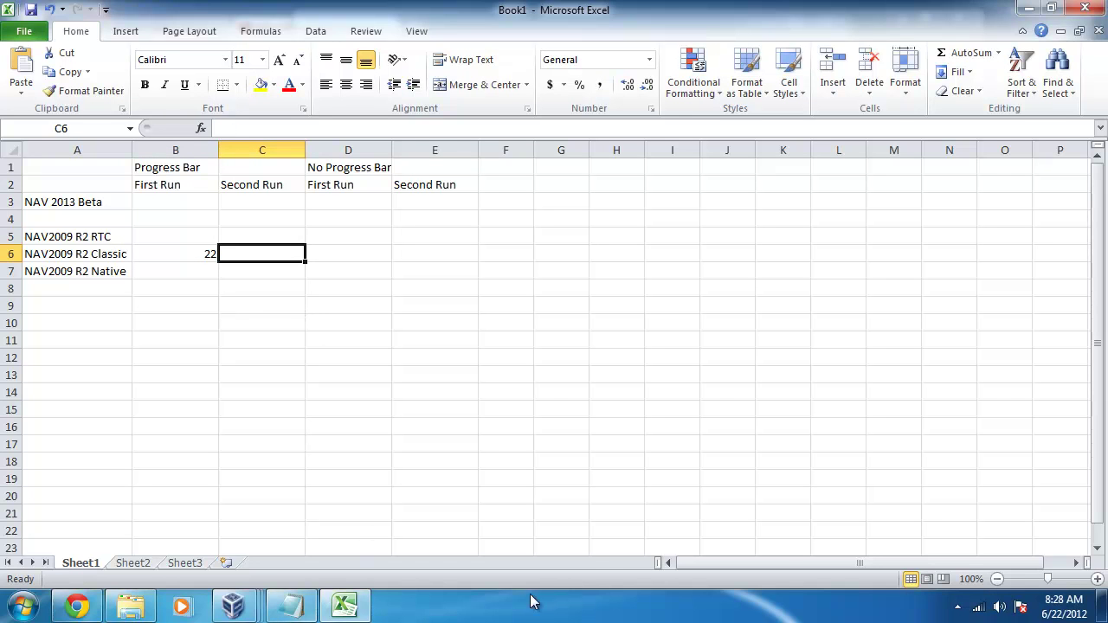
- Return to the NAV Classic virtual machine and run Create Sales Orders a second time, accepting its result messages
mouse_move(239, 607)
left_click(282, 562)
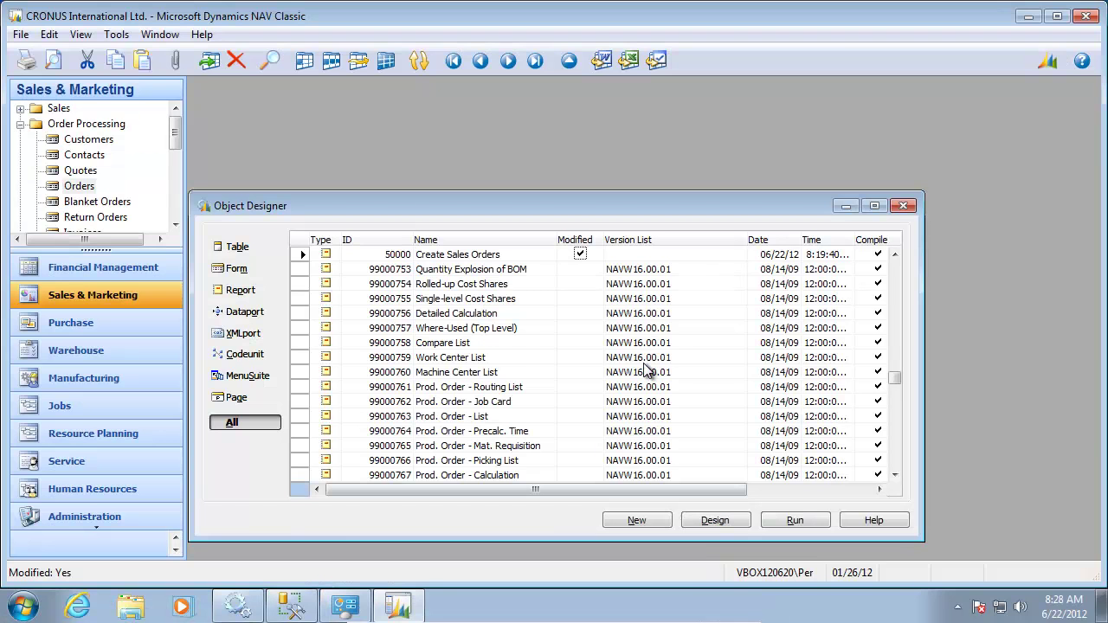
key("alt+r")
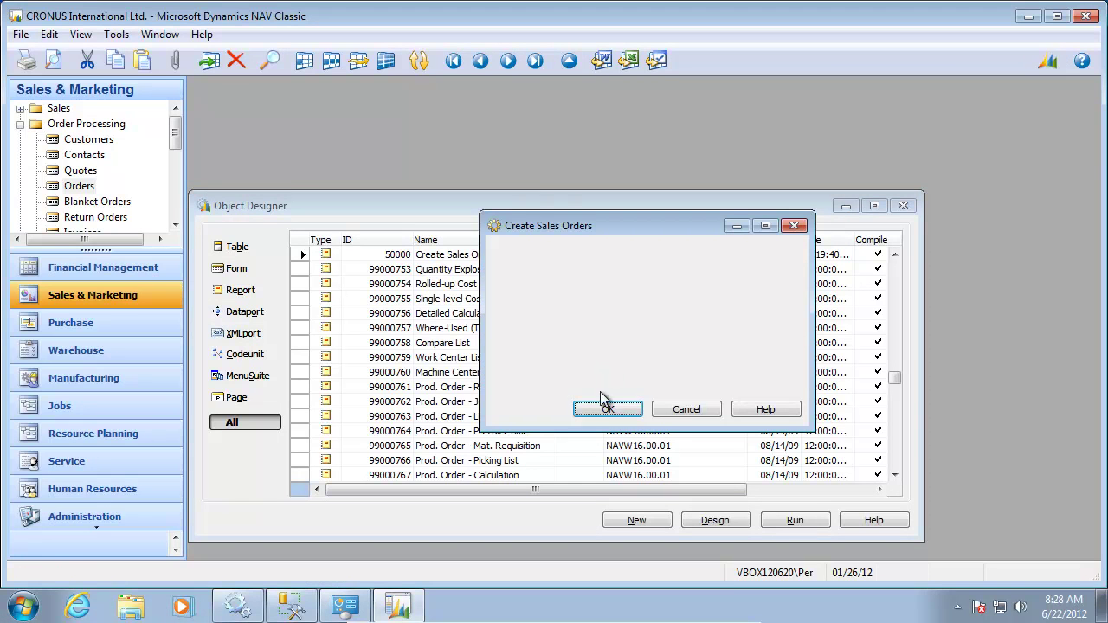
left_click(594, 413)
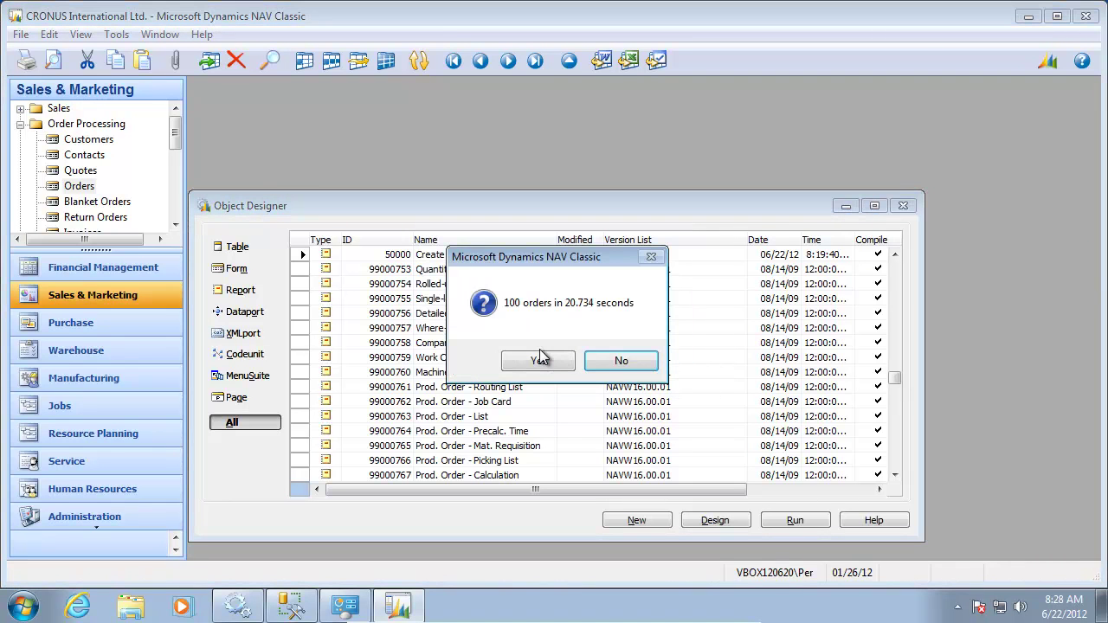
left_click(539, 362)
left_click(630, 364)
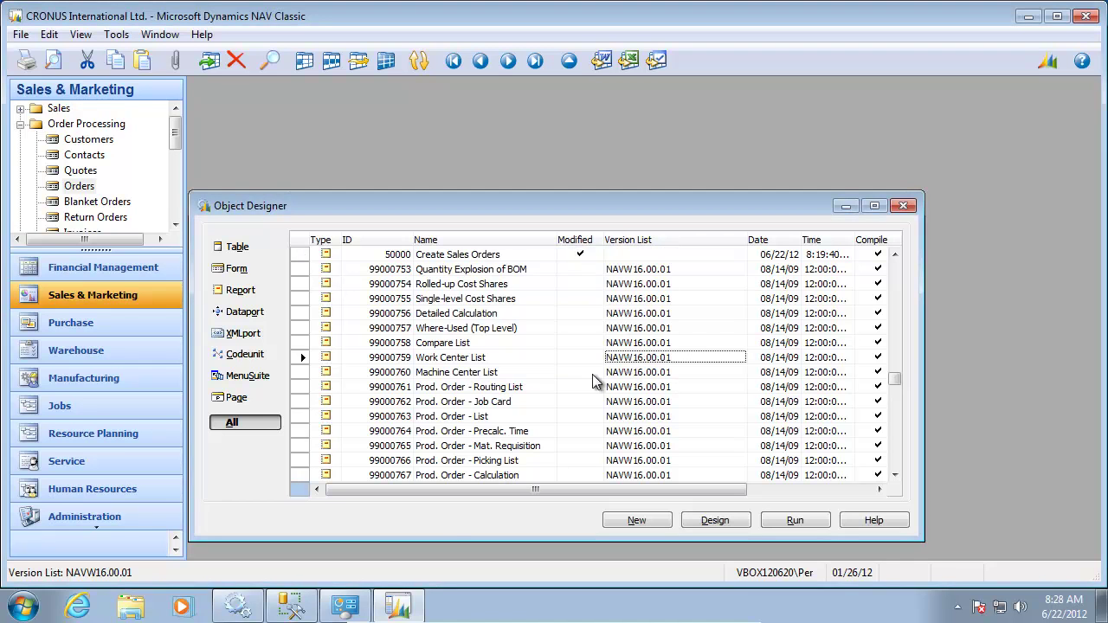
- Switch to the Excel timing sheet and enter 20.7 as the NAV2009 R2 Classic second run with progress bar
key("alt+Tab")
mouse_move(372, 616)
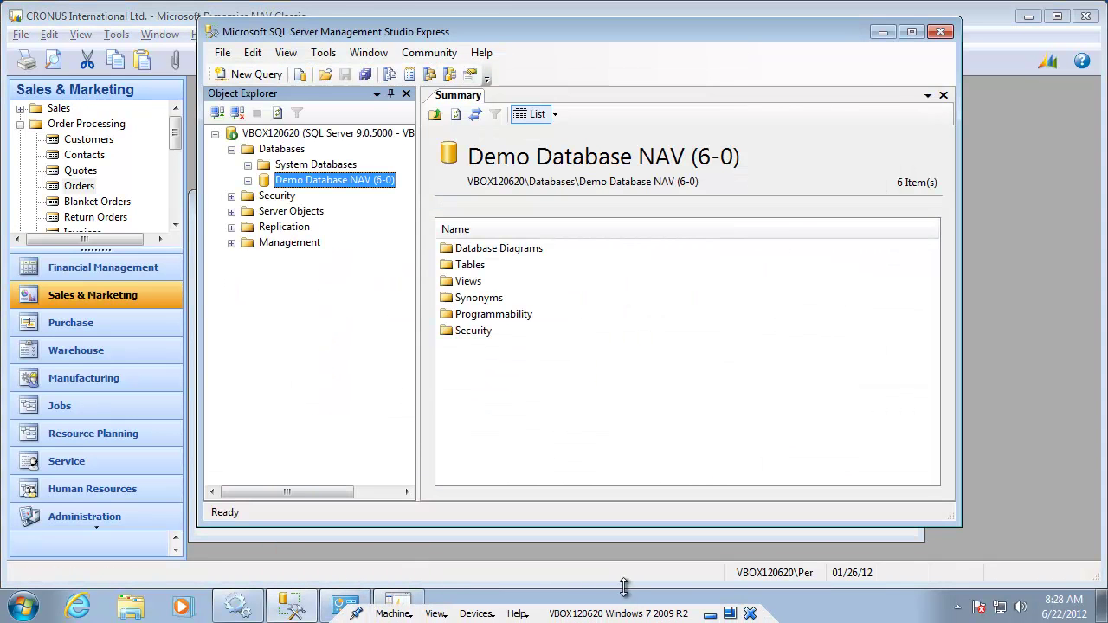
left_click(710, 614)
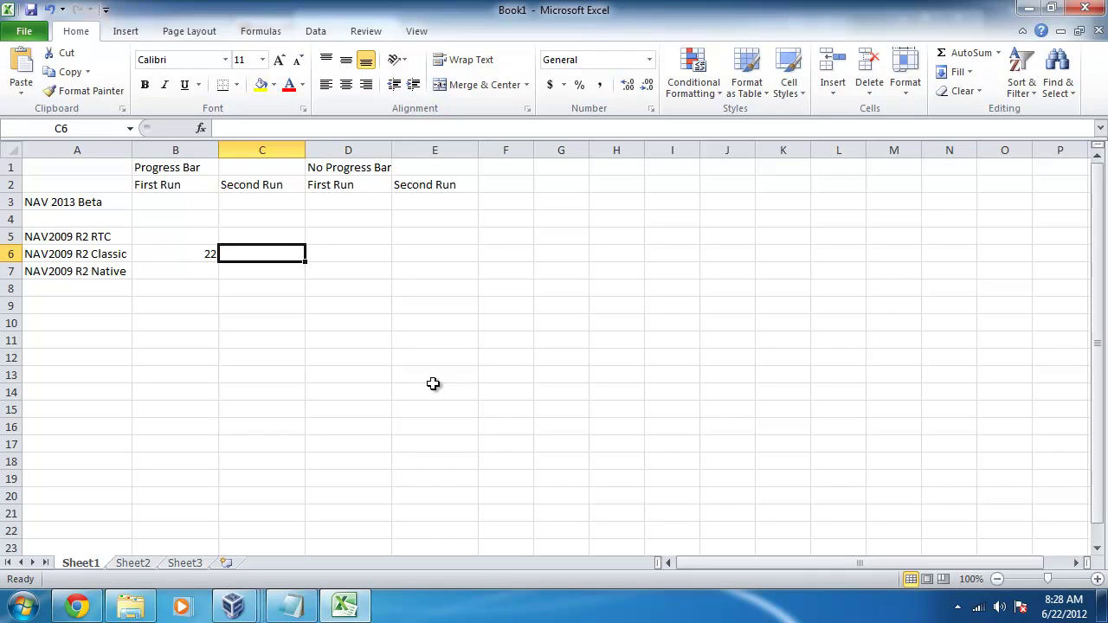
type("20.7")
key("ctrl+Return")
key("Up")
key("Left")
key("Left")
- Return to the NAV 2009 R2 virtual machine and start the Microsoft Dynamics NAV 2009 R2 RTC client
key("alt+Tab")
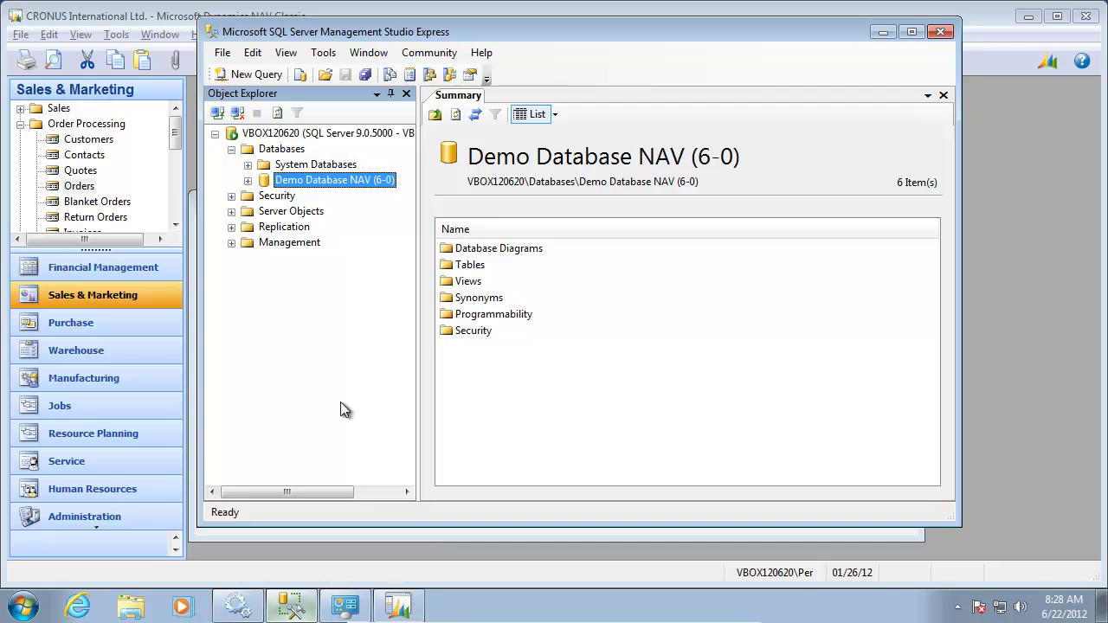
left_click(23, 605)
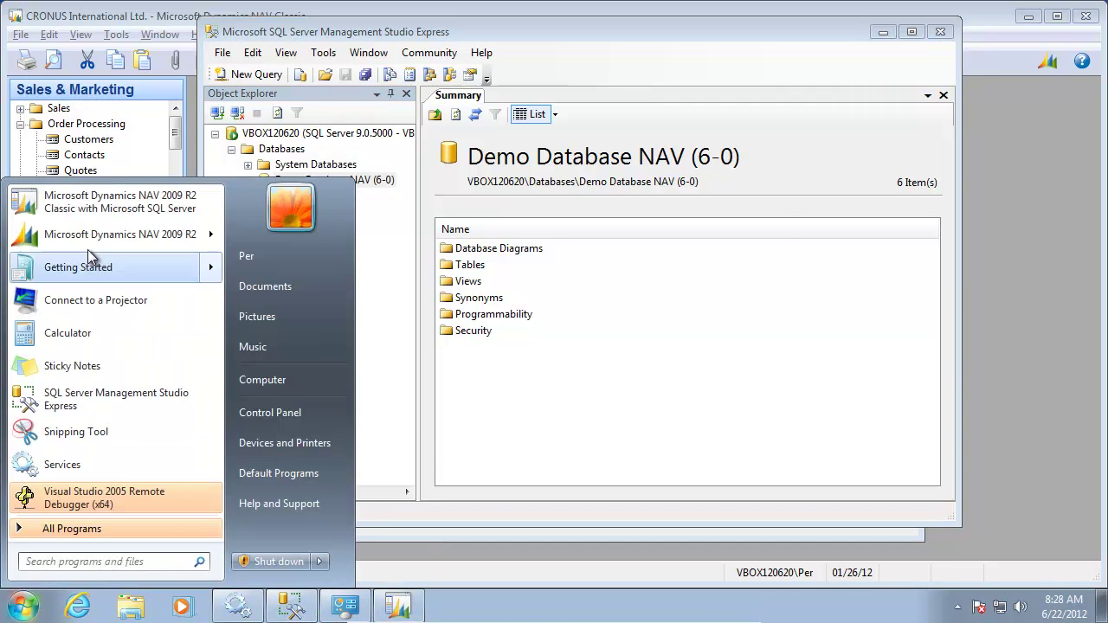
left_click(104, 235)
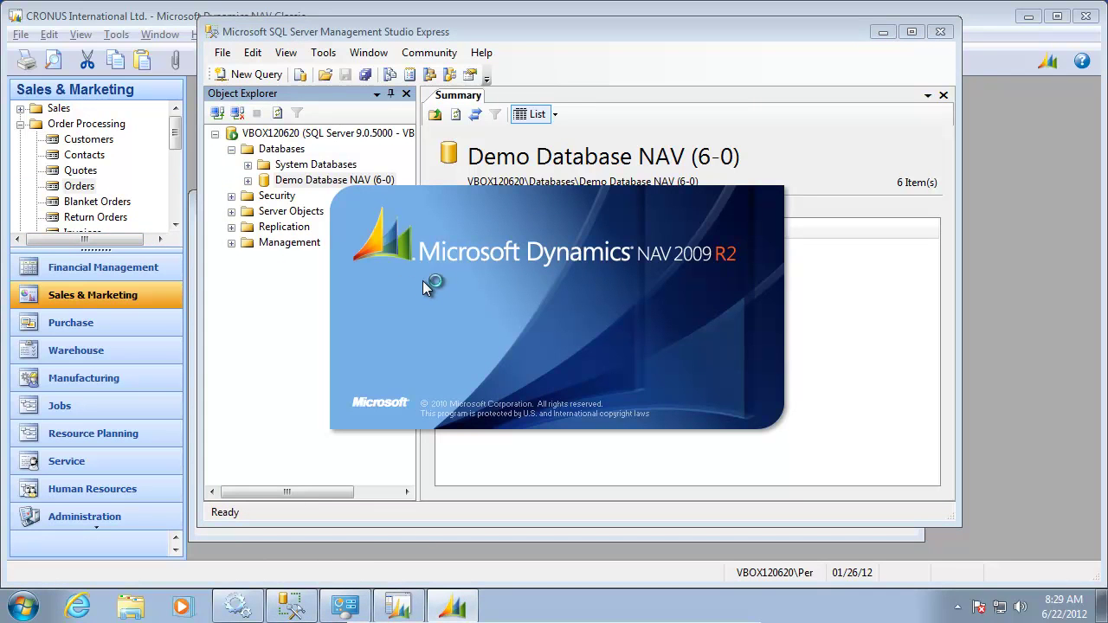
left_click(707, 382)
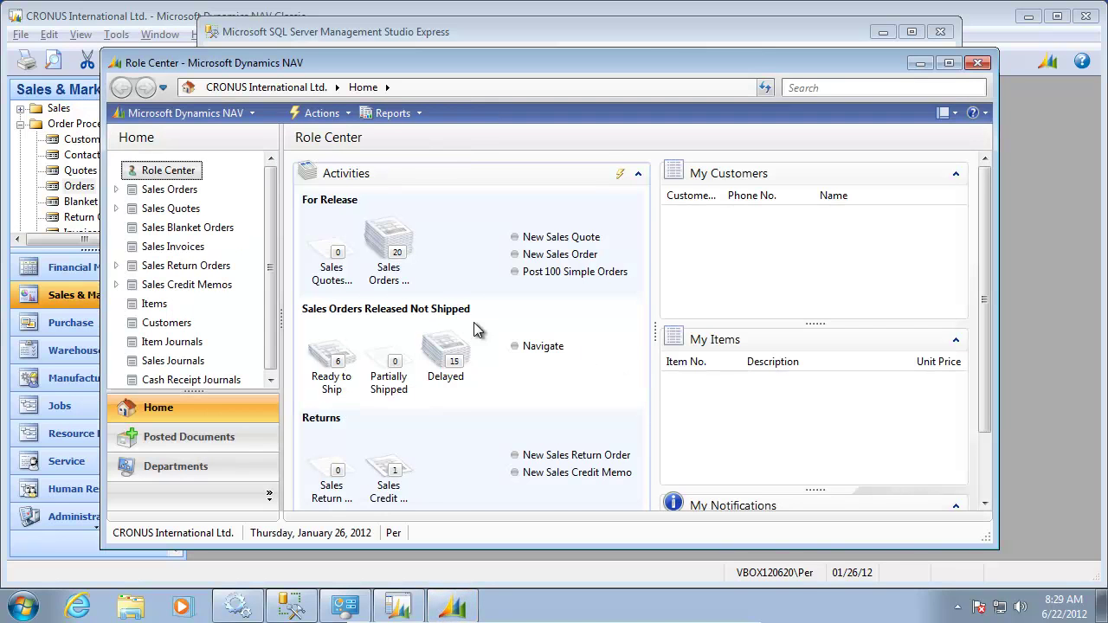
- Run Post 100 Simple Orders from the Role Center for the first RTC timing and accept its result messages
left_click(569, 273)
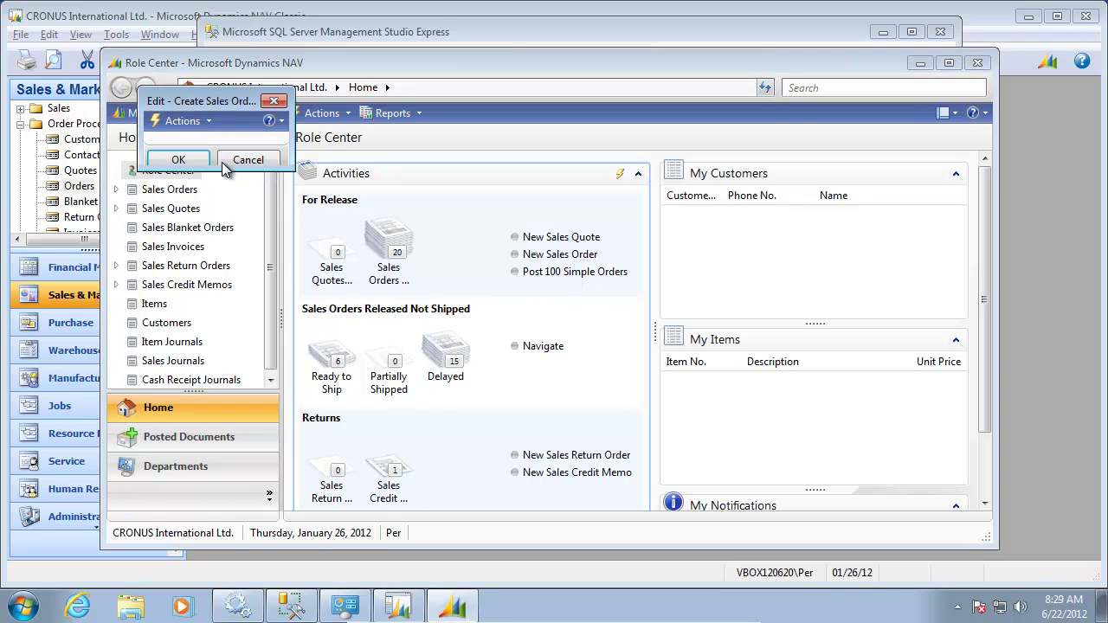
left_click(180, 187)
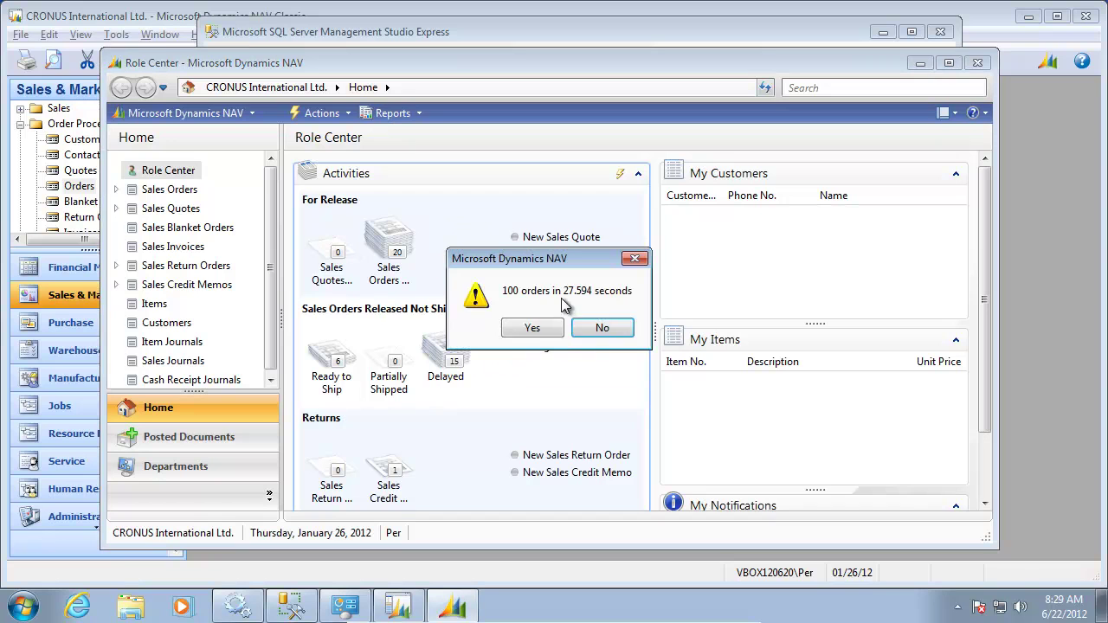
left_click(530, 329)
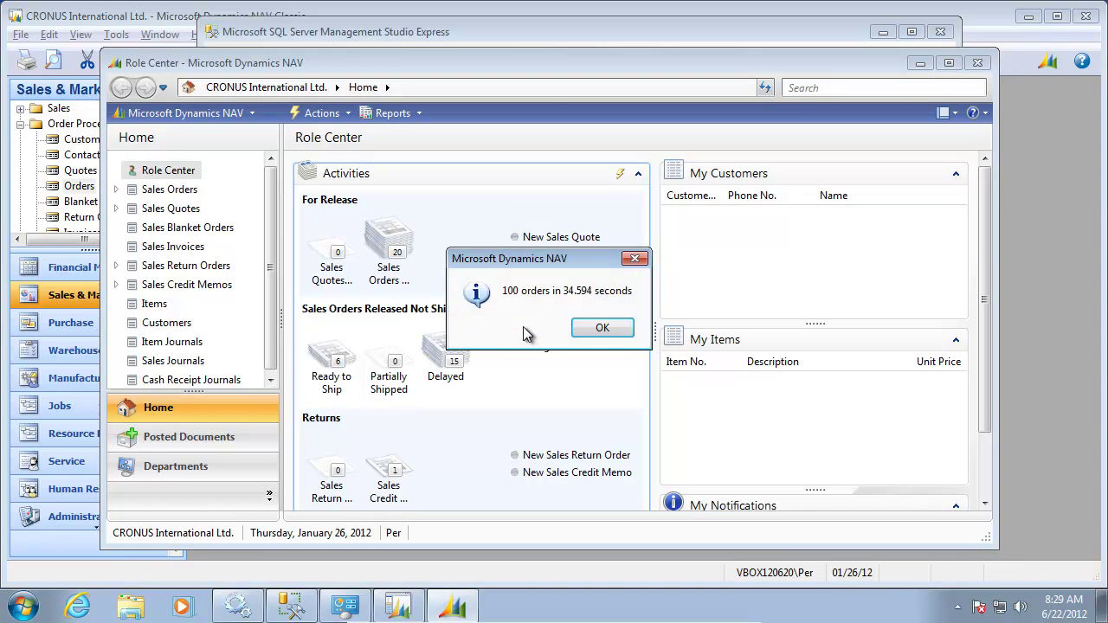
left_click(603, 327)
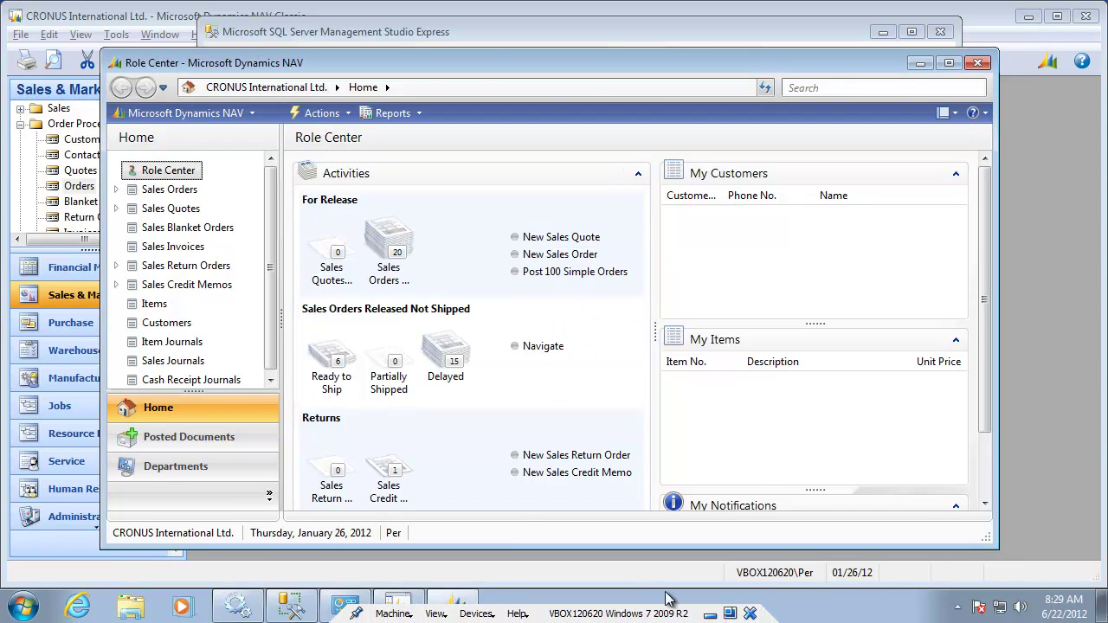
- Switch to the Excel timing sheet and enter 27.6 as the NAV2009 R2 RTC first run with progress bar
left_click(712, 614)
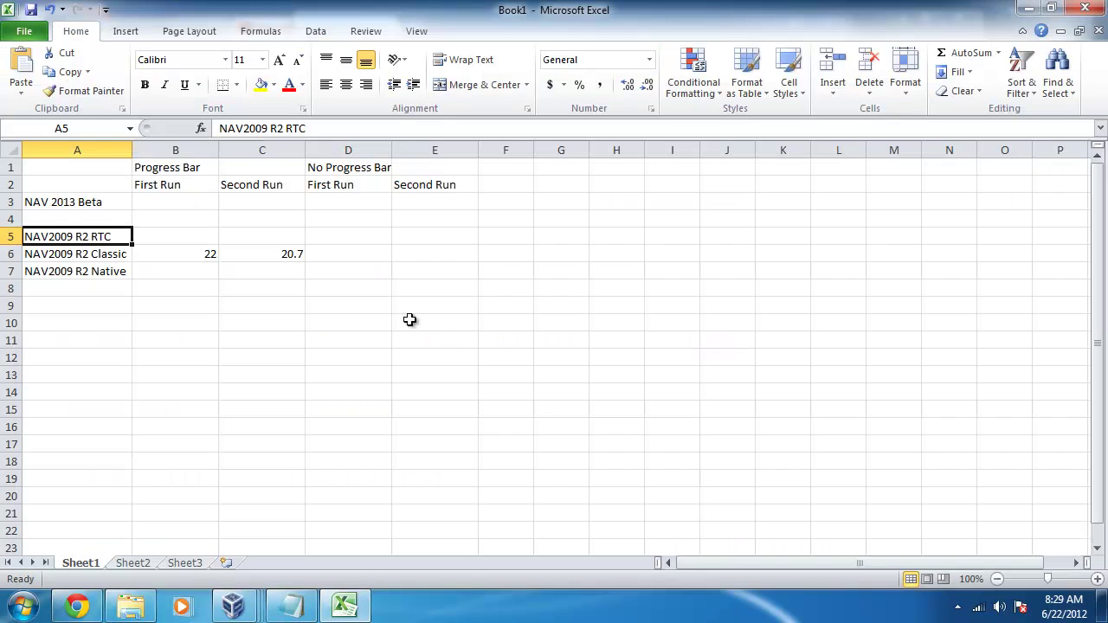
left_click(209, 240)
type("2")
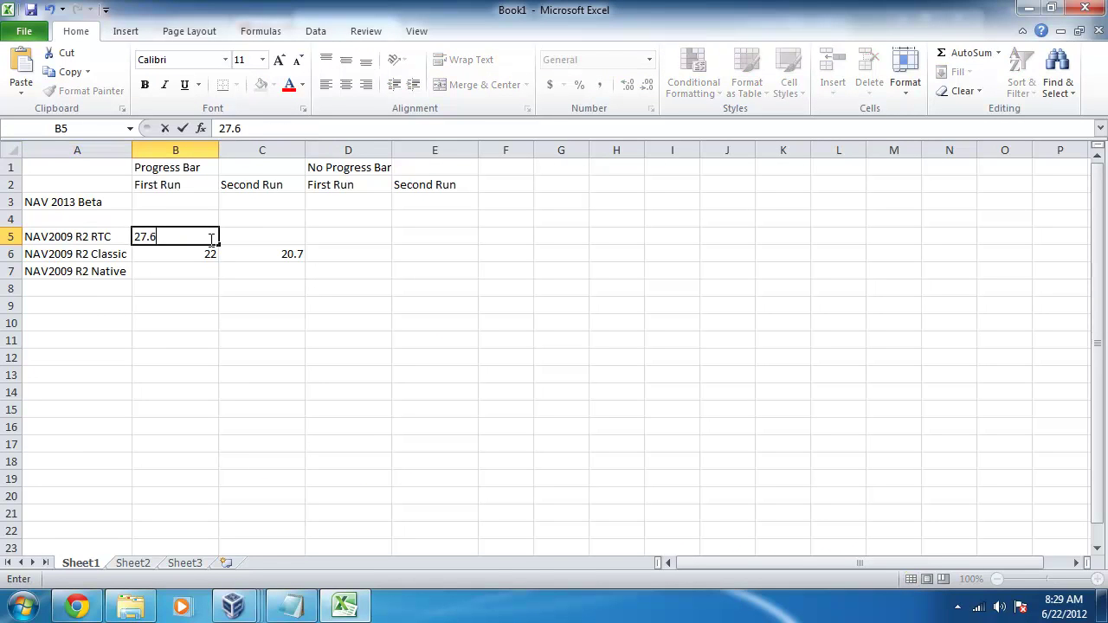
type("7.6")
key("Return")
key("Up")
key("Right")
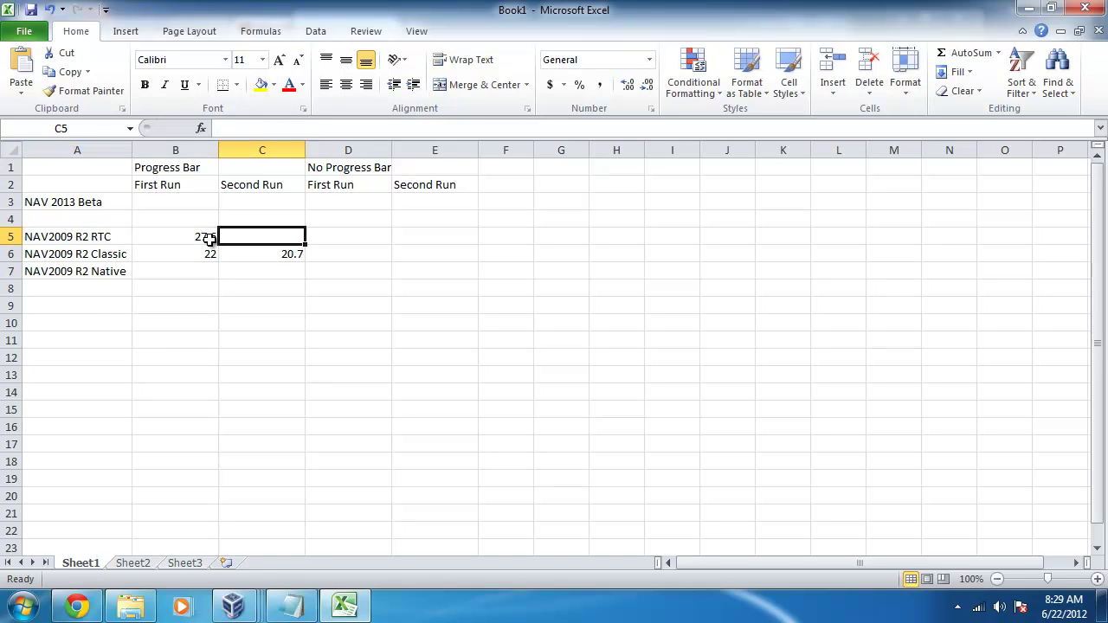
- Return to the RTC client in the virtual machine and run Post 100 Simple Orders a second time, accepting its result messages
mouse_move(232, 606)
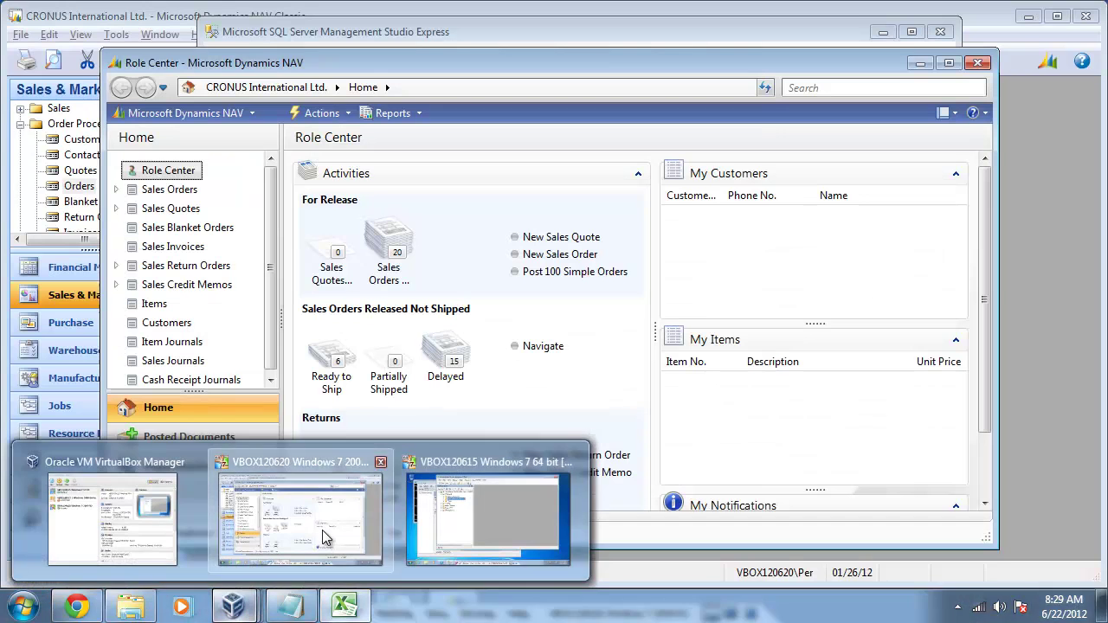
left_click(322, 536)
left_click(571, 273)
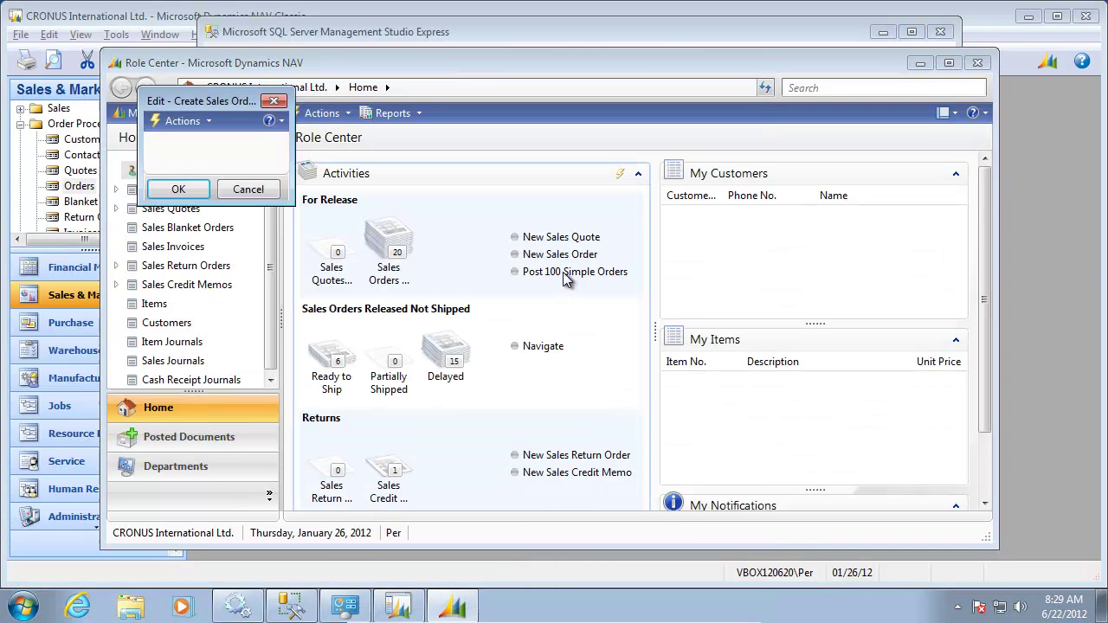
left_click(178, 189)
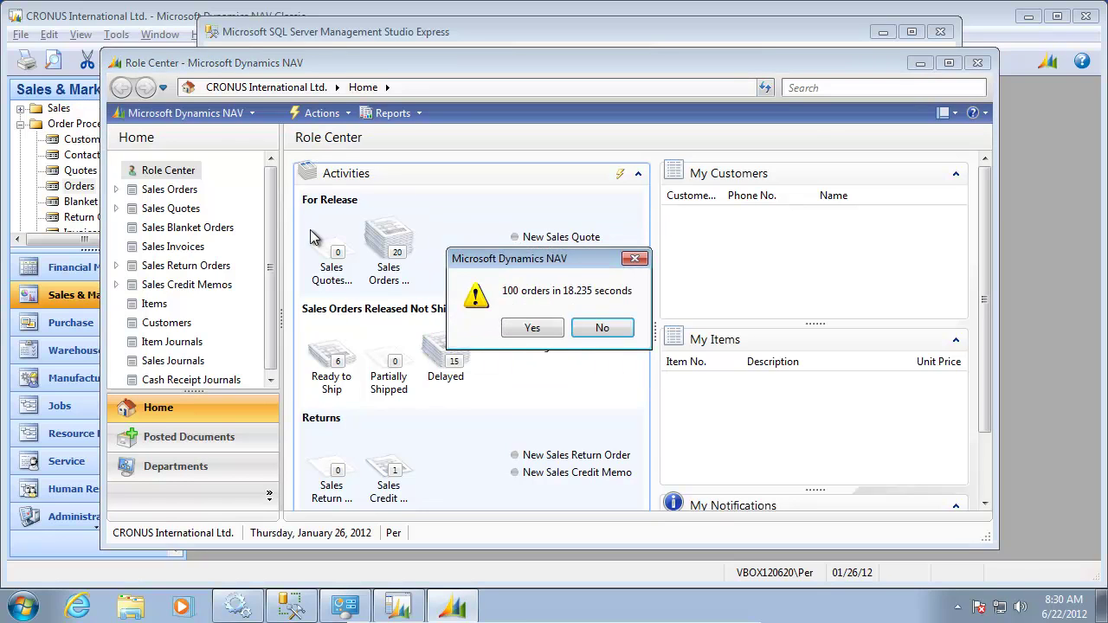
left_click(537, 330)
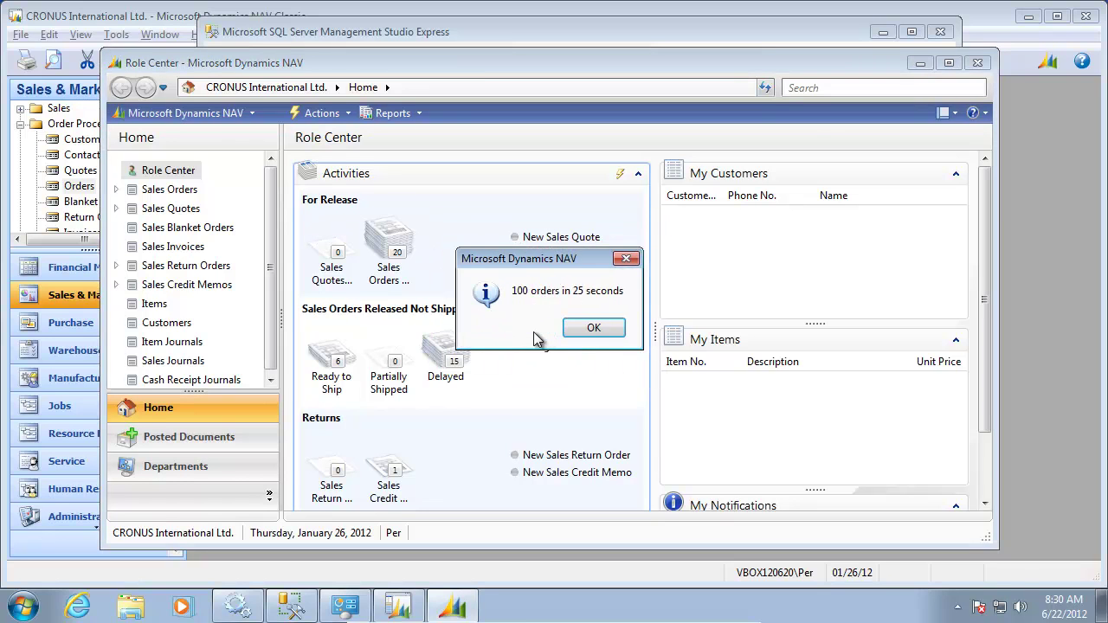
left_click(571, 331)
- Switch to the Excel timing sheet and enter 18.2 as the NAV2009 R2 RTC second run with progress bar
mouse_move(554, 619)
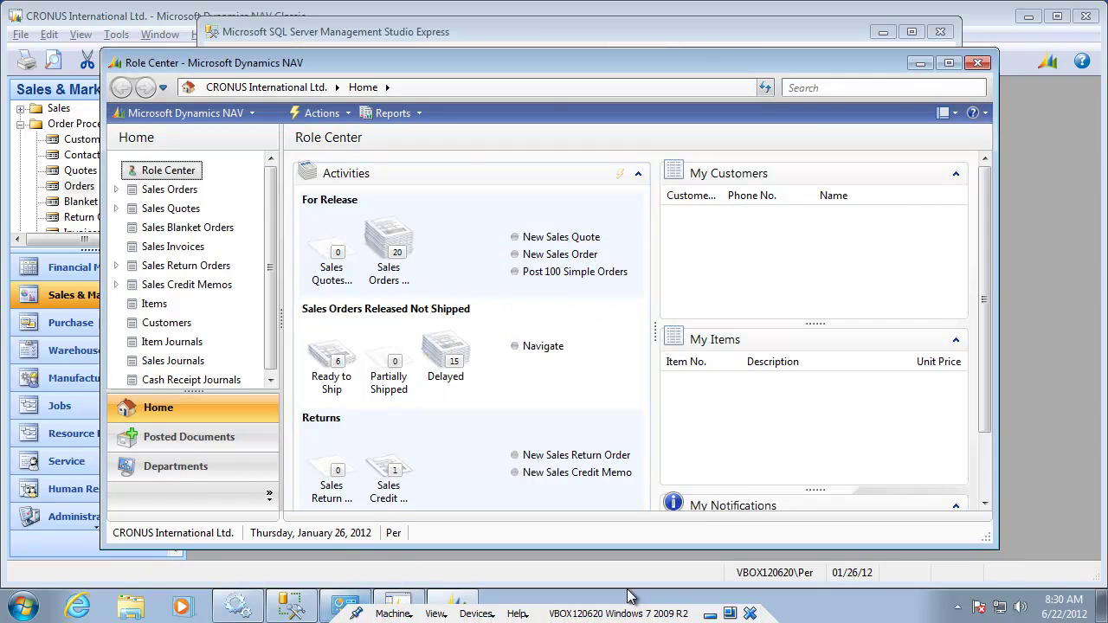
left_click(710, 615)
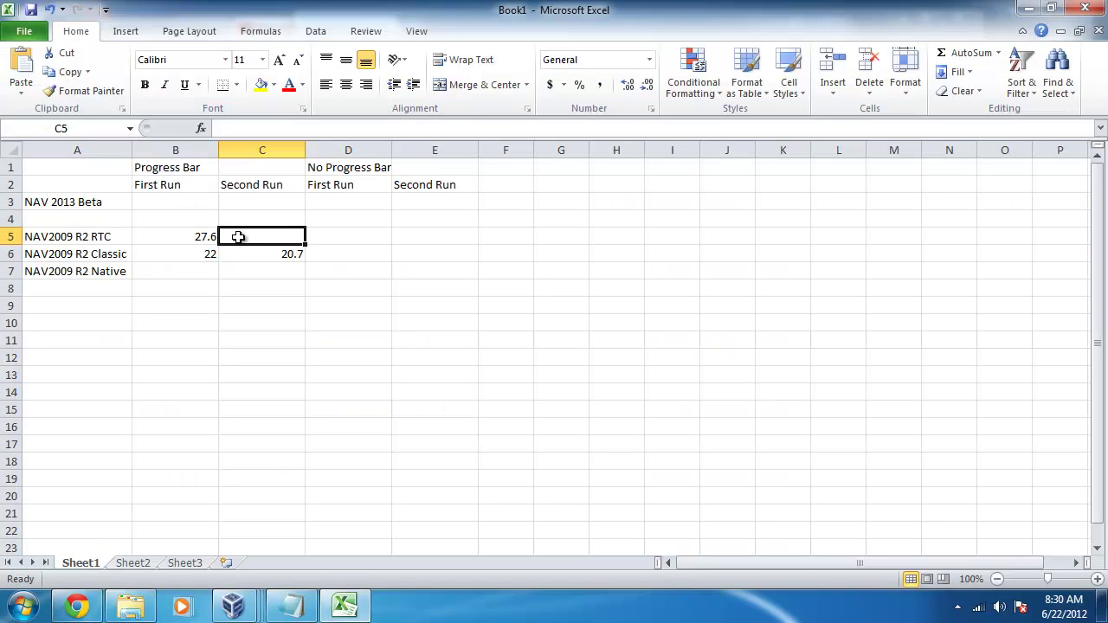
type("1")
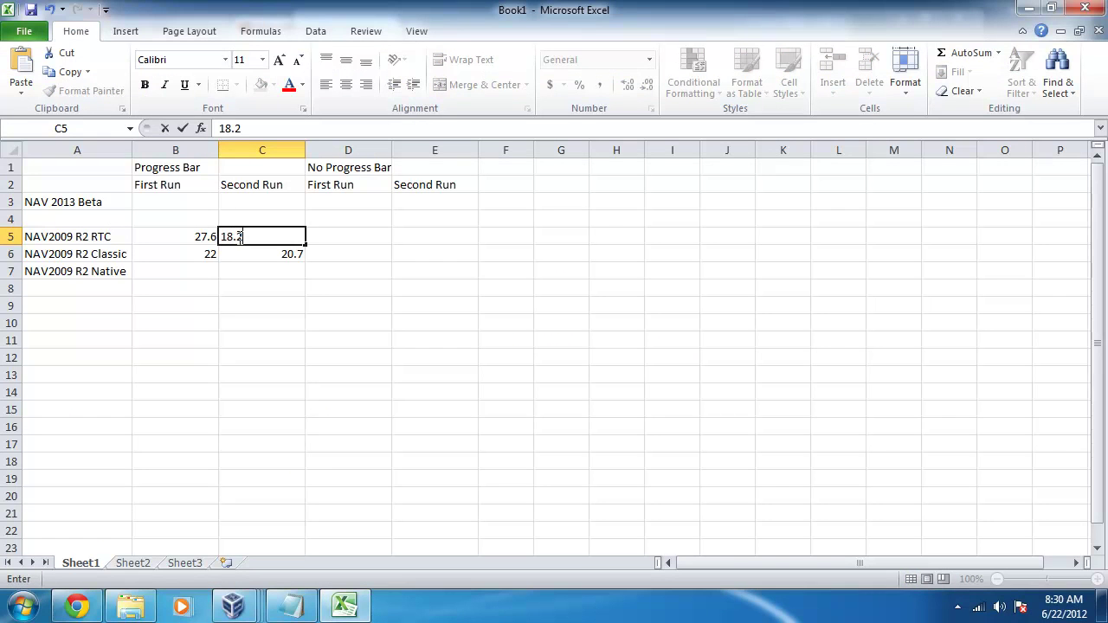
type("8.2")
key("Return")
left_click(238, 237)
key("Down")
left_click(238, 236)
key("Home")
left_click(238, 236)
key("Down")
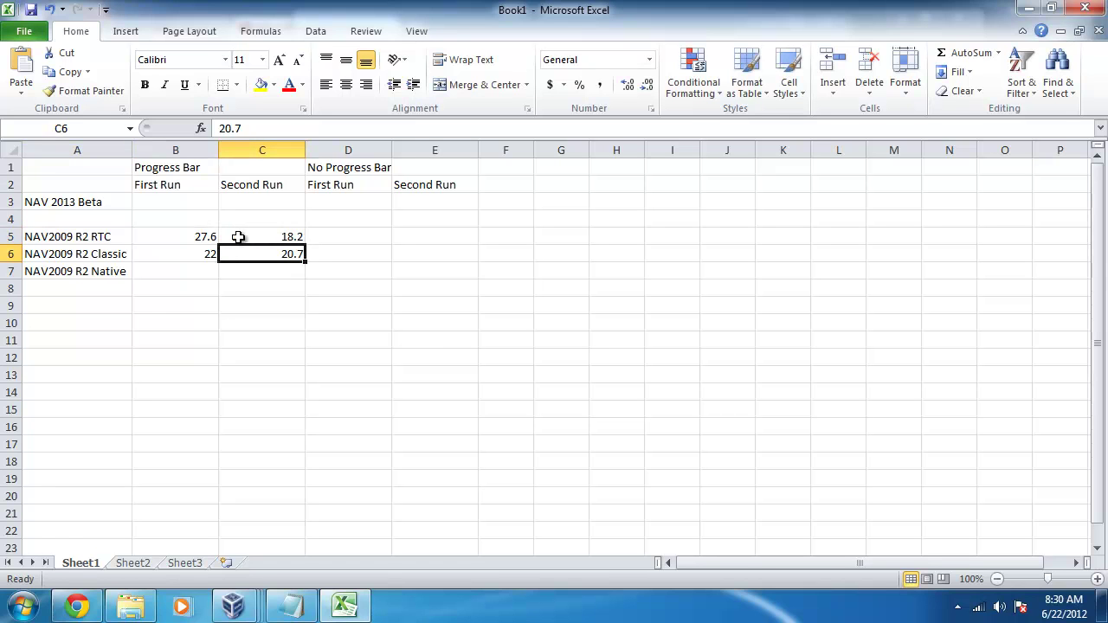
left_click(238, 237)
key("Down")
left_click(238, 236)
key("Right")
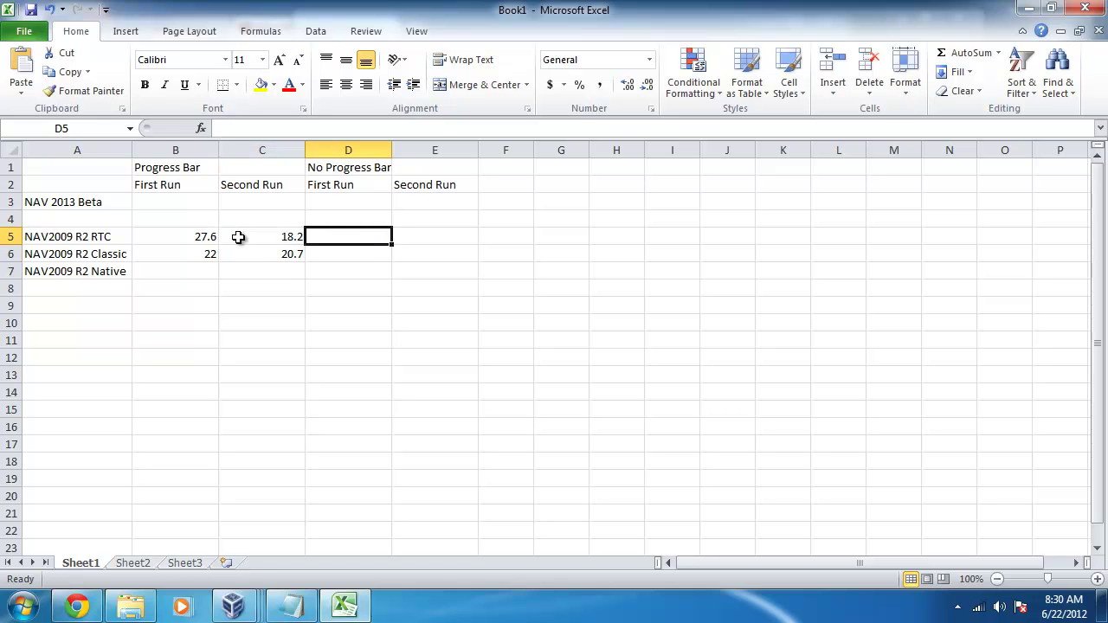
- Switch to NAV Classic in the virtual machine and filter the Object Designer list to objects whose Modified field is Yes
key("alt+Tab")
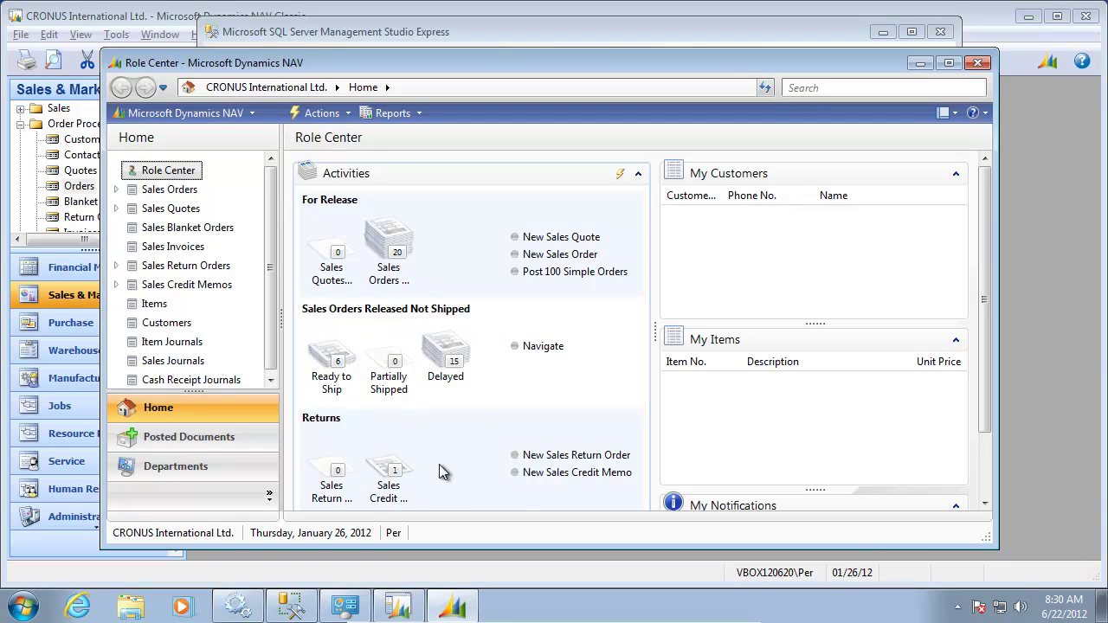
mouse_move(396, 606)
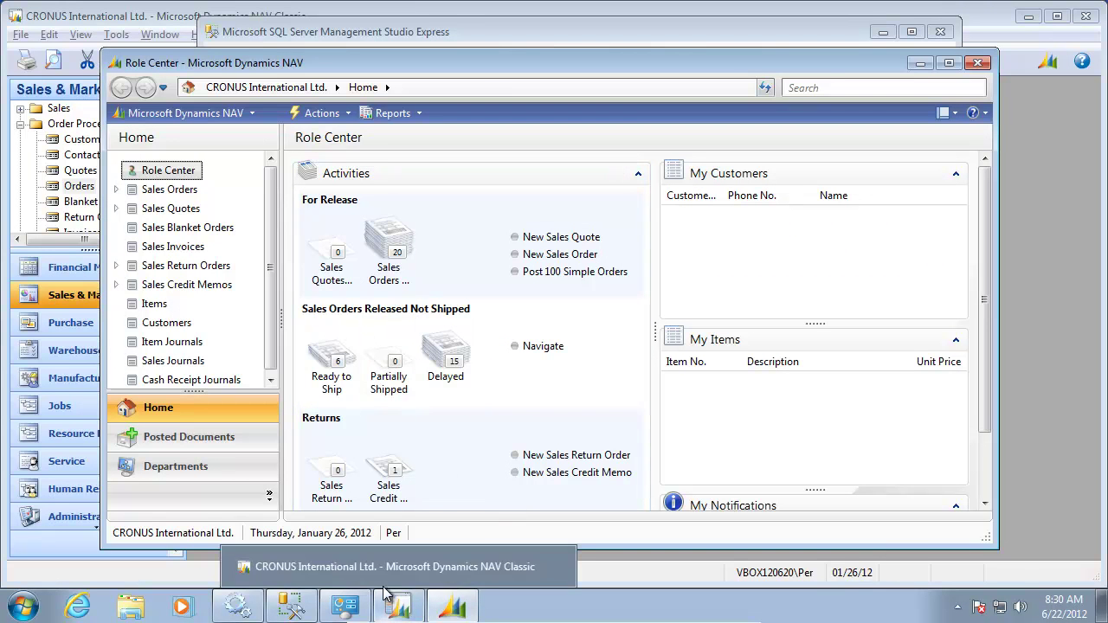
left_click(259, 566)
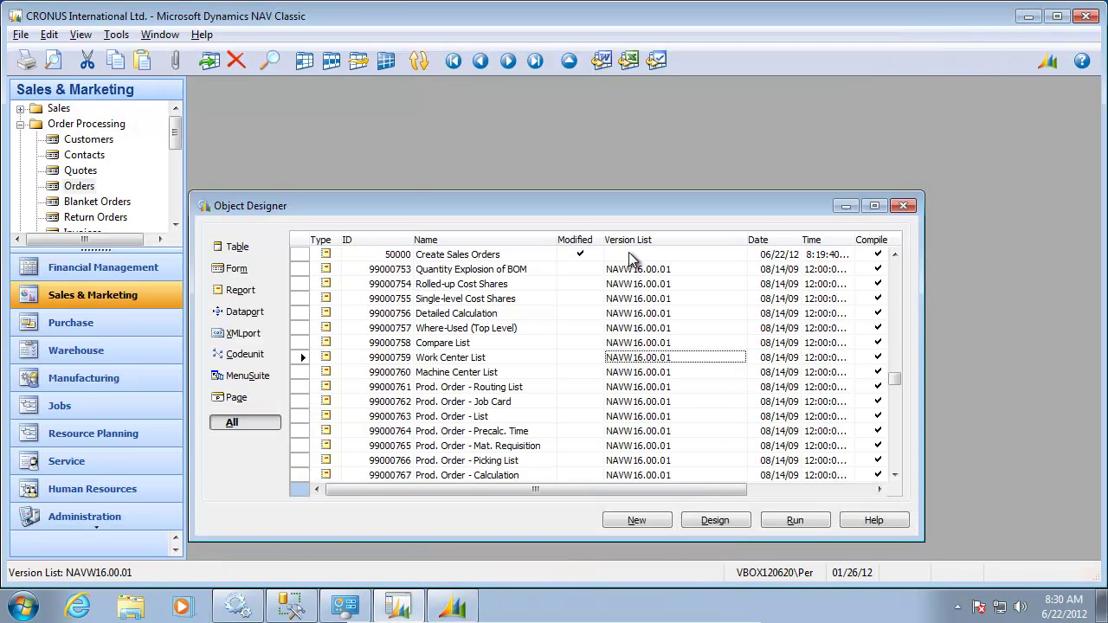
key("F7")
type("Yes")
key("Return")
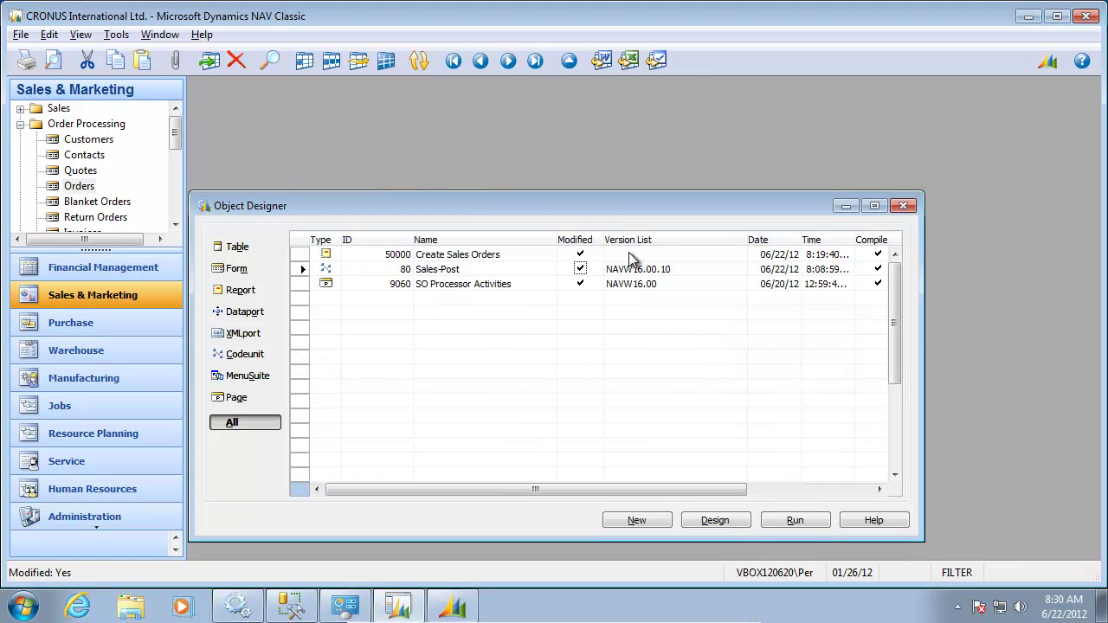
- Set ShowProgressWindow to FALSE in the OnRun code of codeunit 80 Sales-Post, check the progress window conditions, and save the codeunit
key("alt+d")
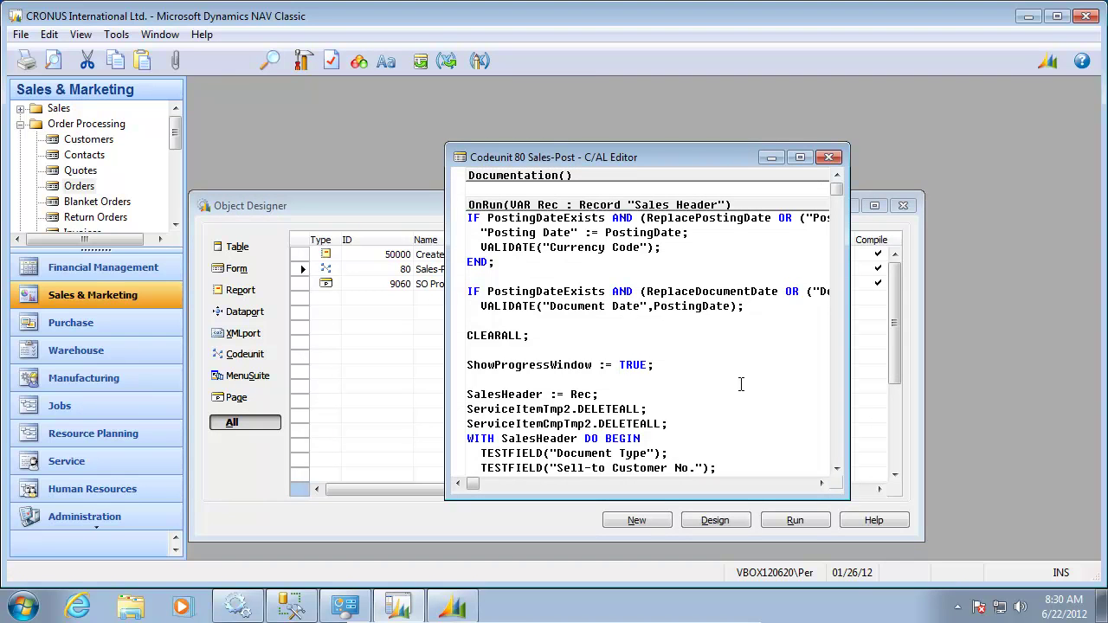
type("FALS")
key("Page_Down")
key("Page_Down")
key("Page_Down")
key("Page_Down")
key("Page_Down")
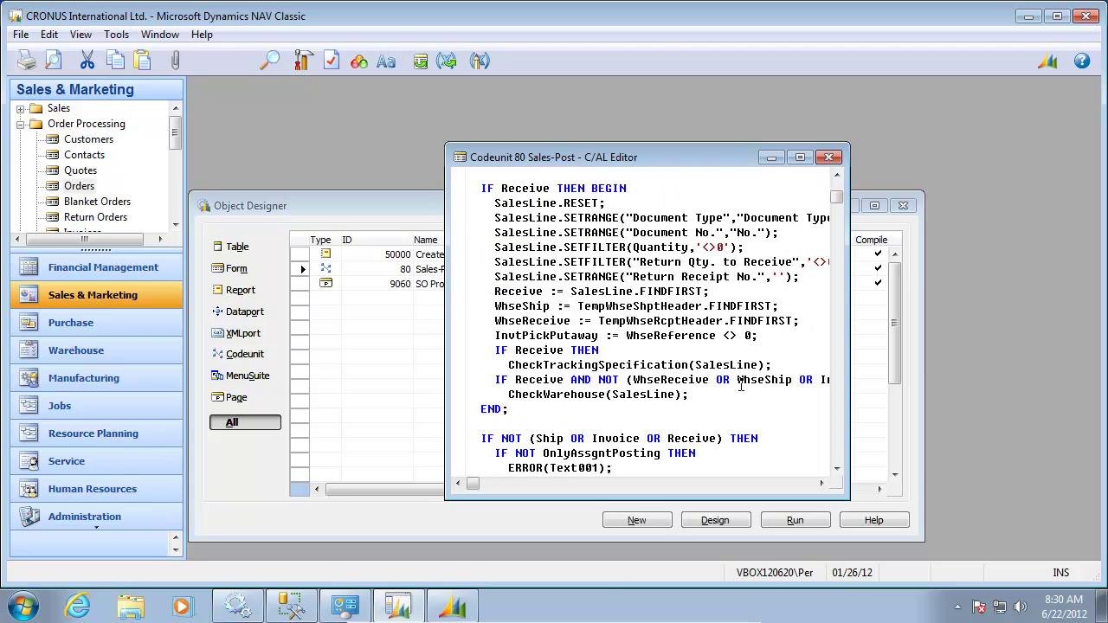
key("Page_Down")
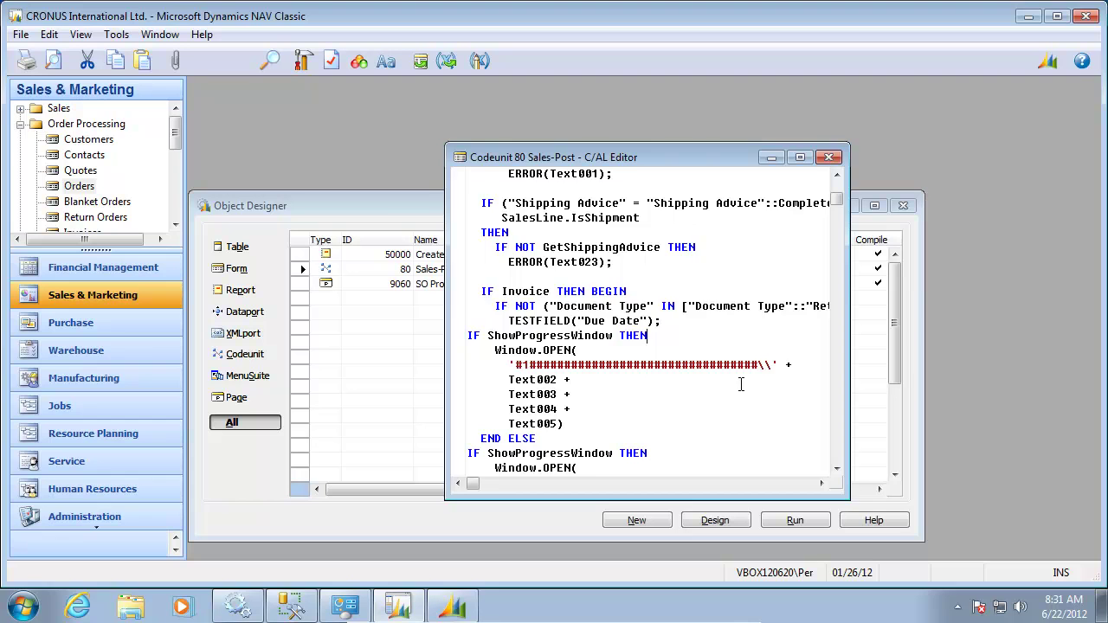
key("Escape")
left_click(435, 326)
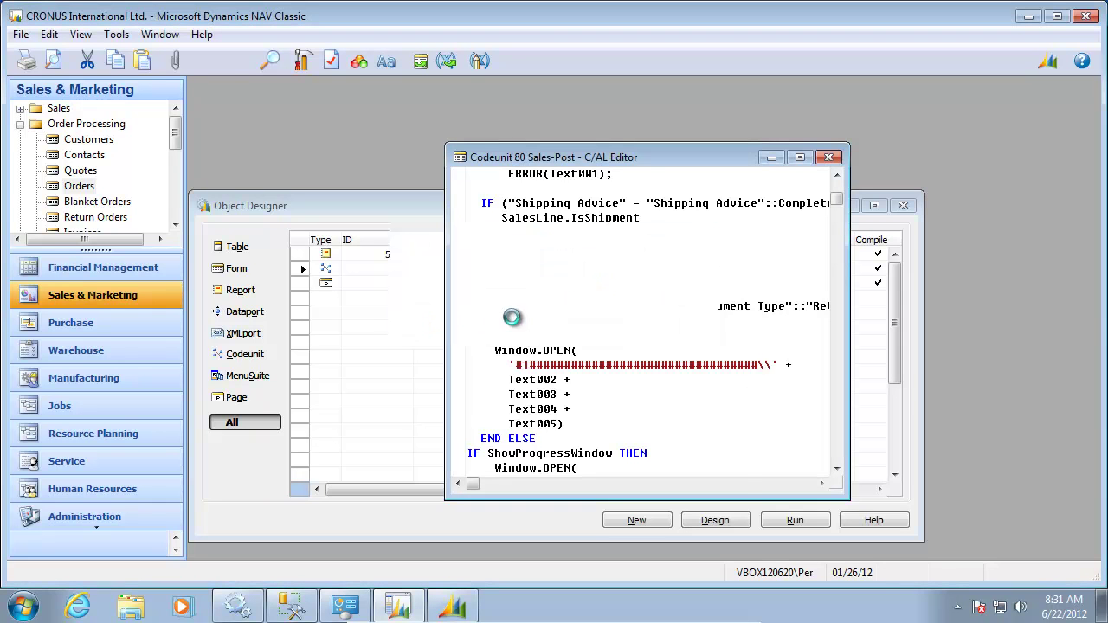
- Run report 50000 Create Sales Orders without the progress bar and accept its result messages
left_click(512, 254)
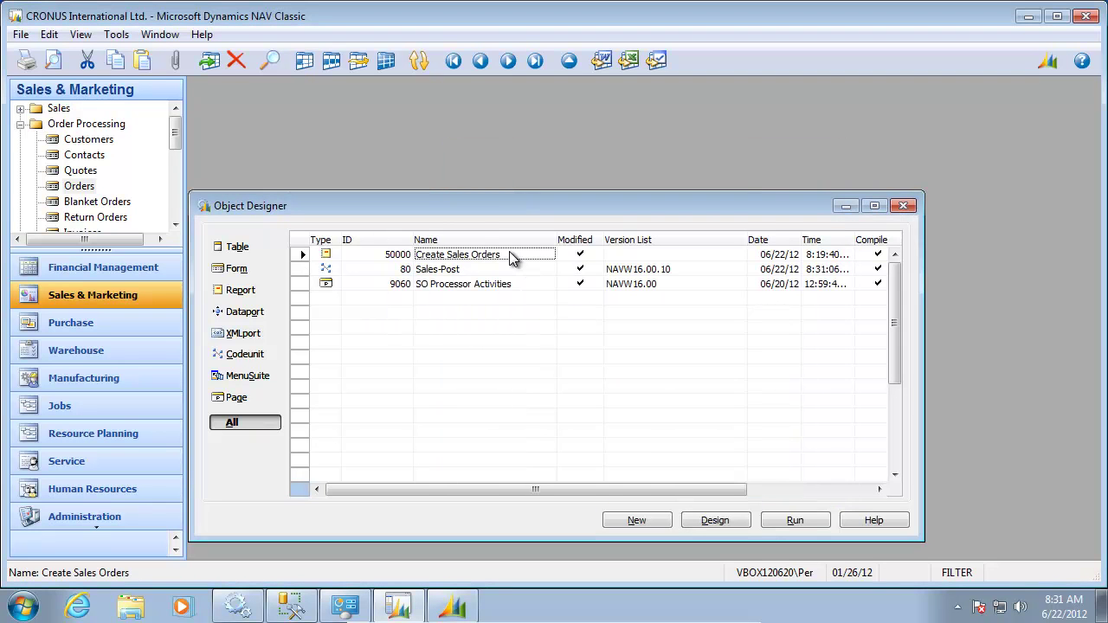
key("alt+r")
left_click(607, 409)
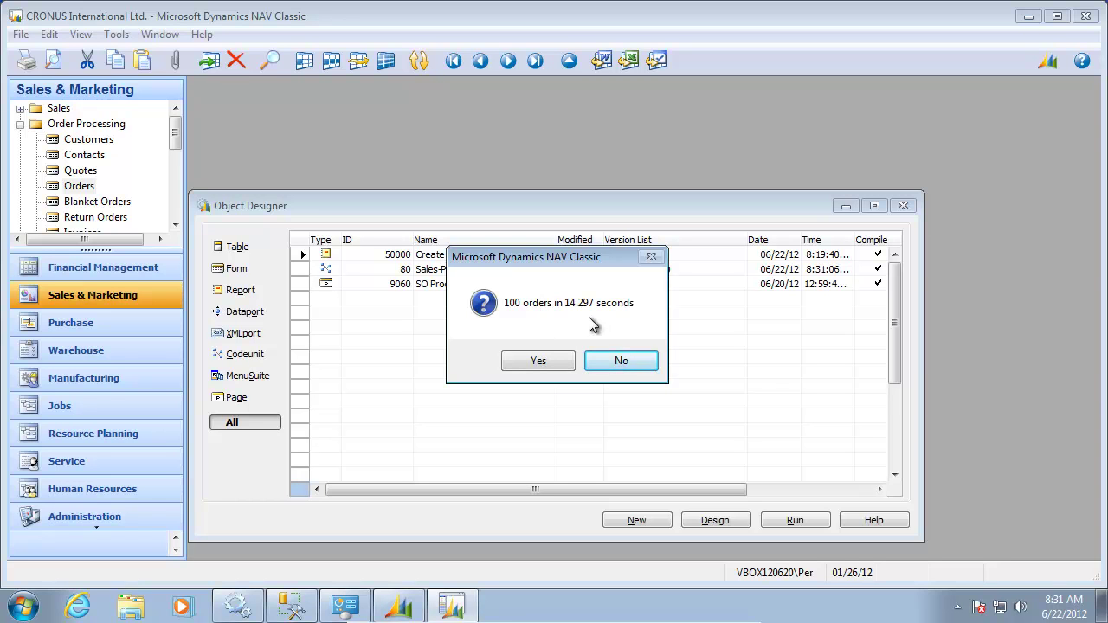
left_click(539, 360)
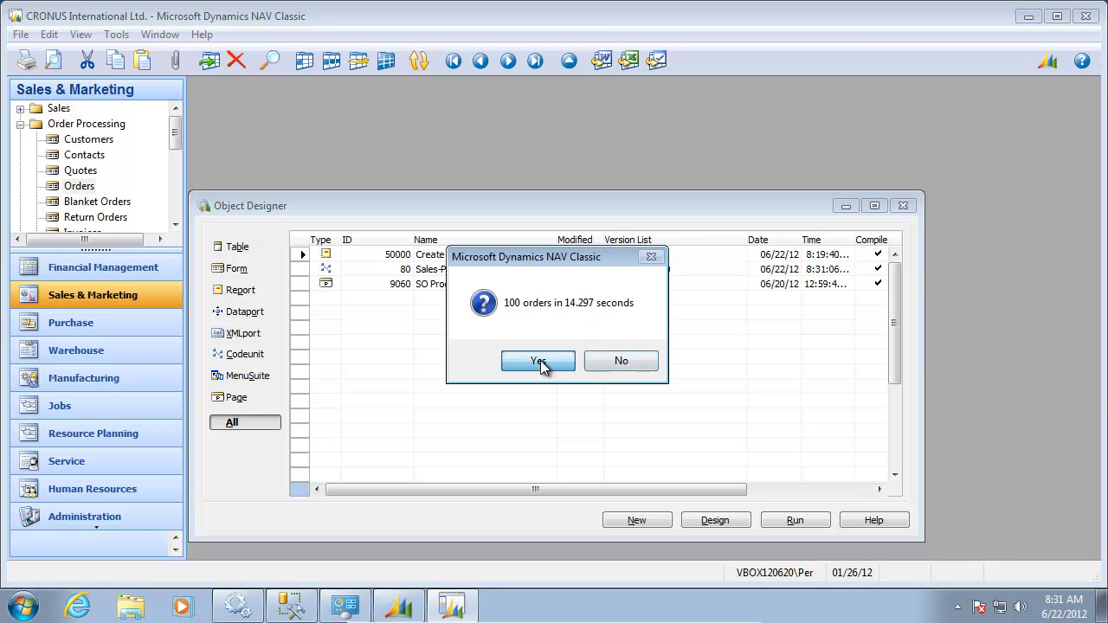
left_click(611, 356)
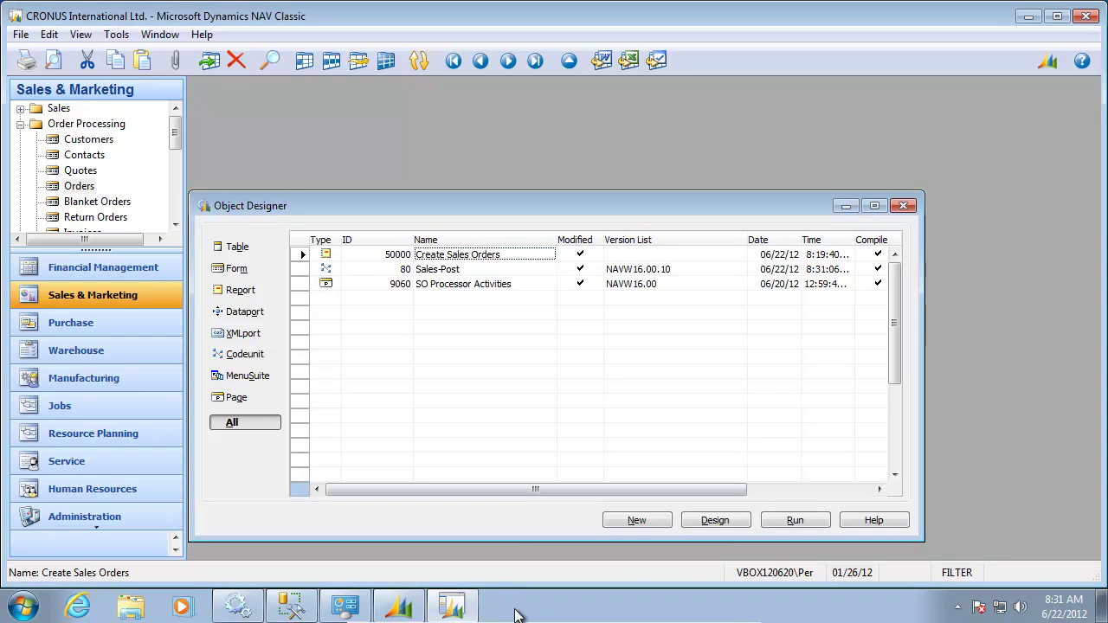
- Switch to the Excel timing sheet and enter 14.3 as the NAV2009 R2 Classic first run without progress bar
left_click(710, 614)
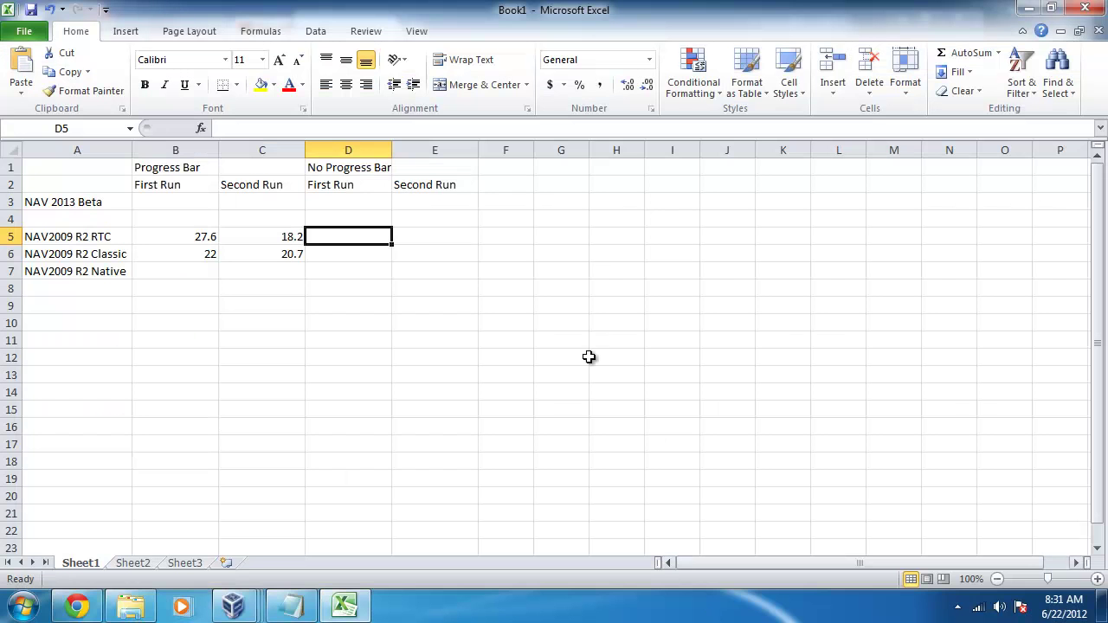
left_click(348, 262)
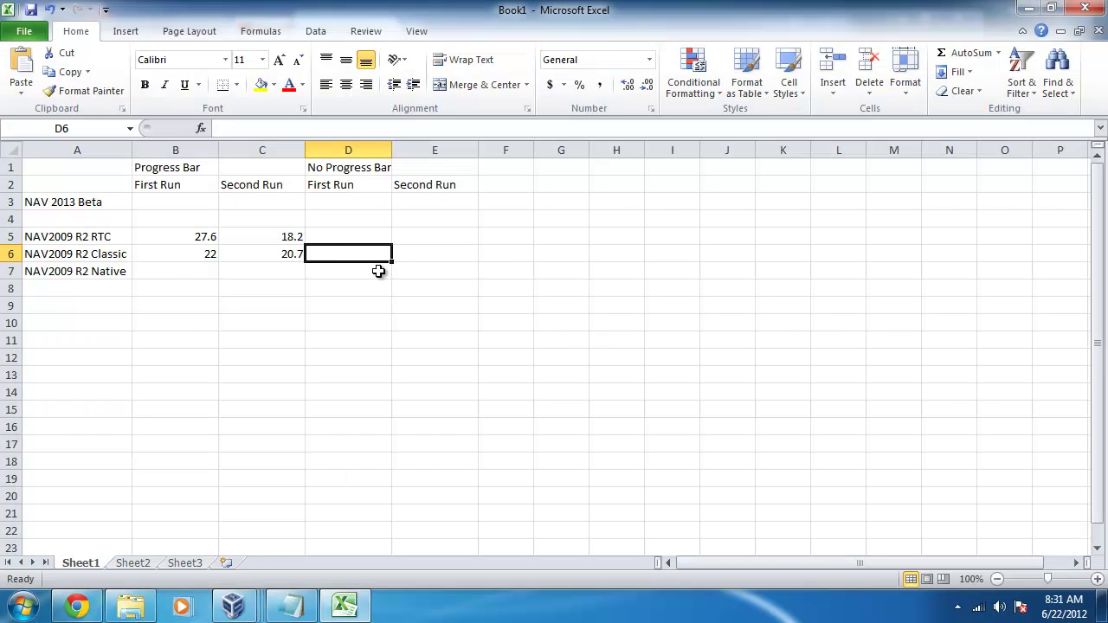
type("14.3")
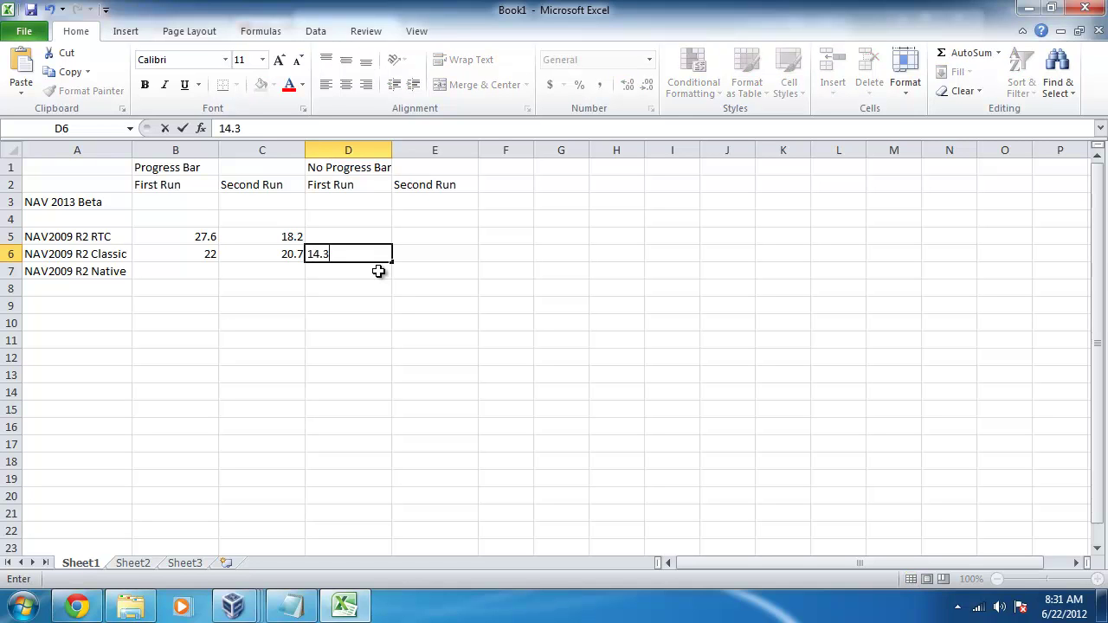
key("Up")
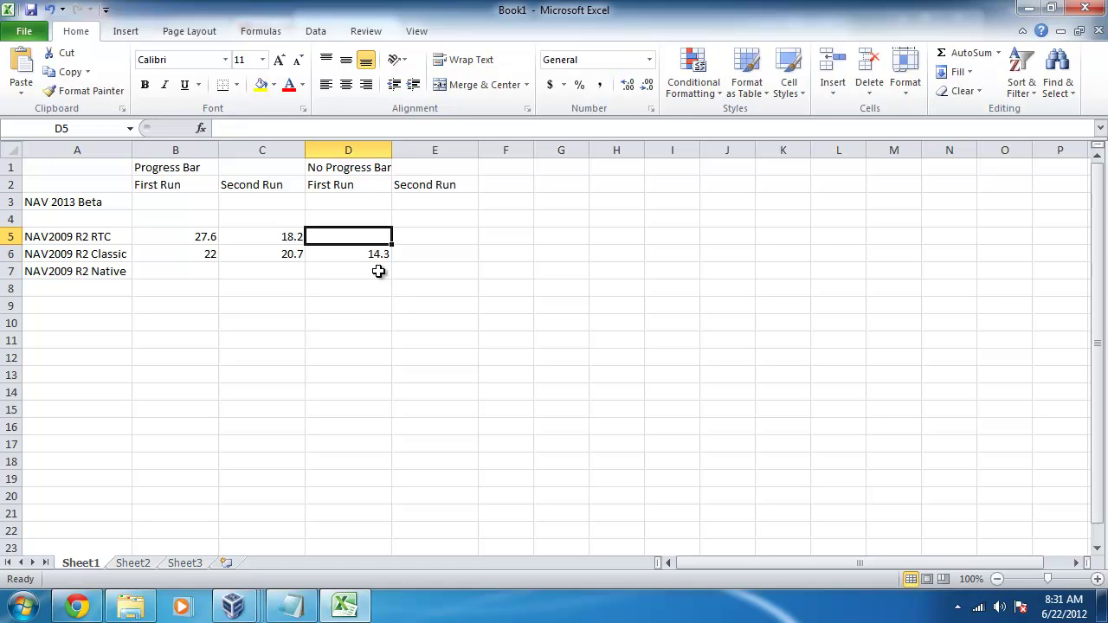
- Switch to the RoleTailored client in the NAV 2009 R2 virtual machine, run Post 100 Simple Orders, and accept its result messages
left_click(290, 606)
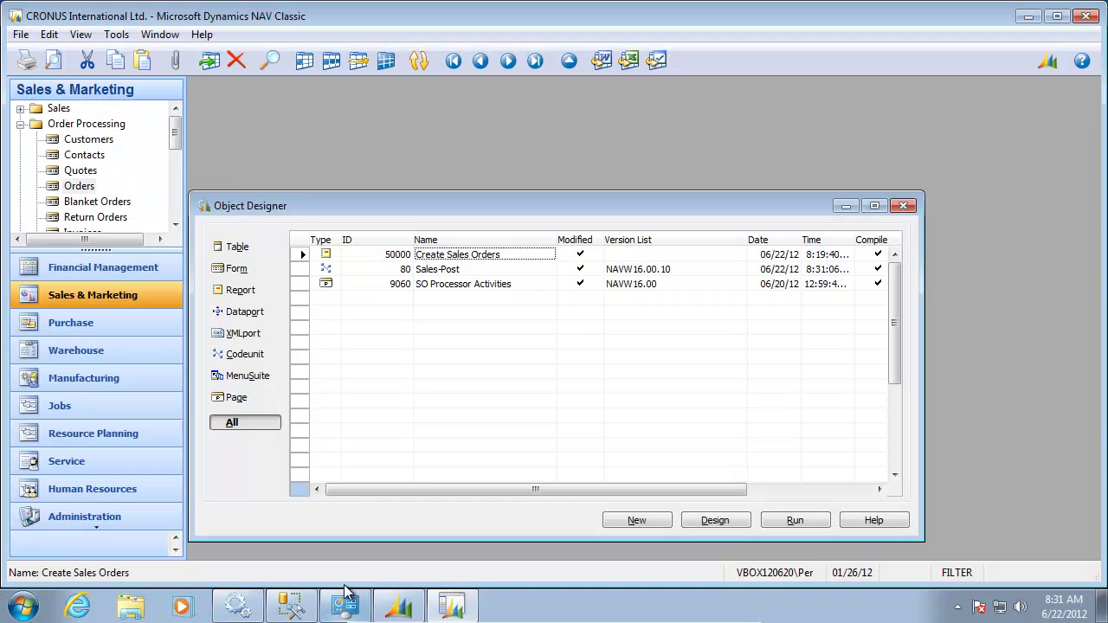
left_click(398, 606)
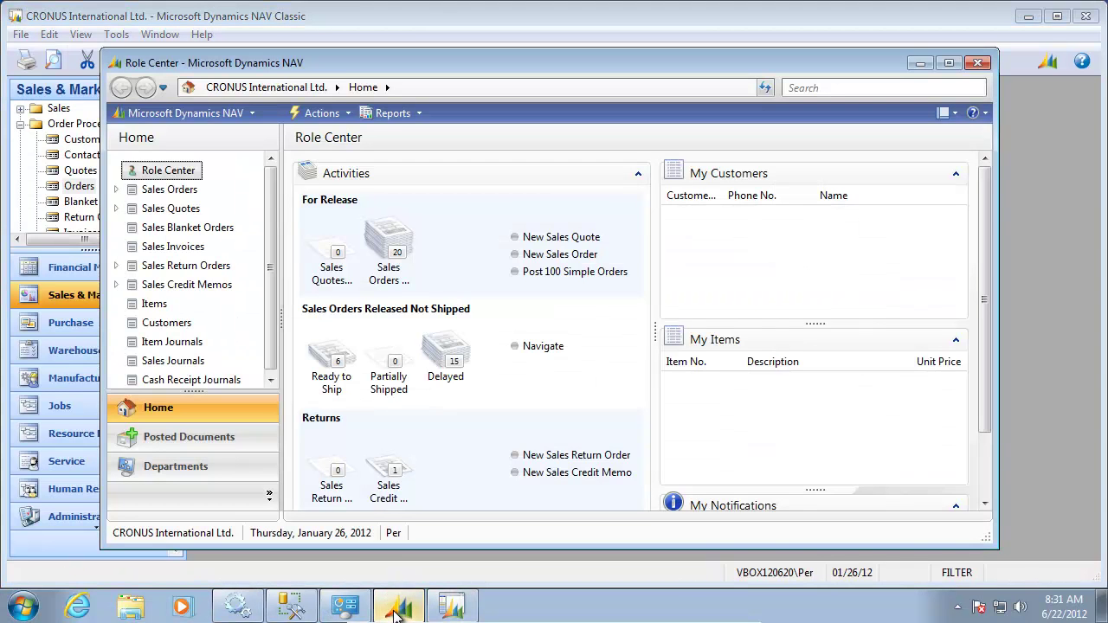
left_click(547, 272)
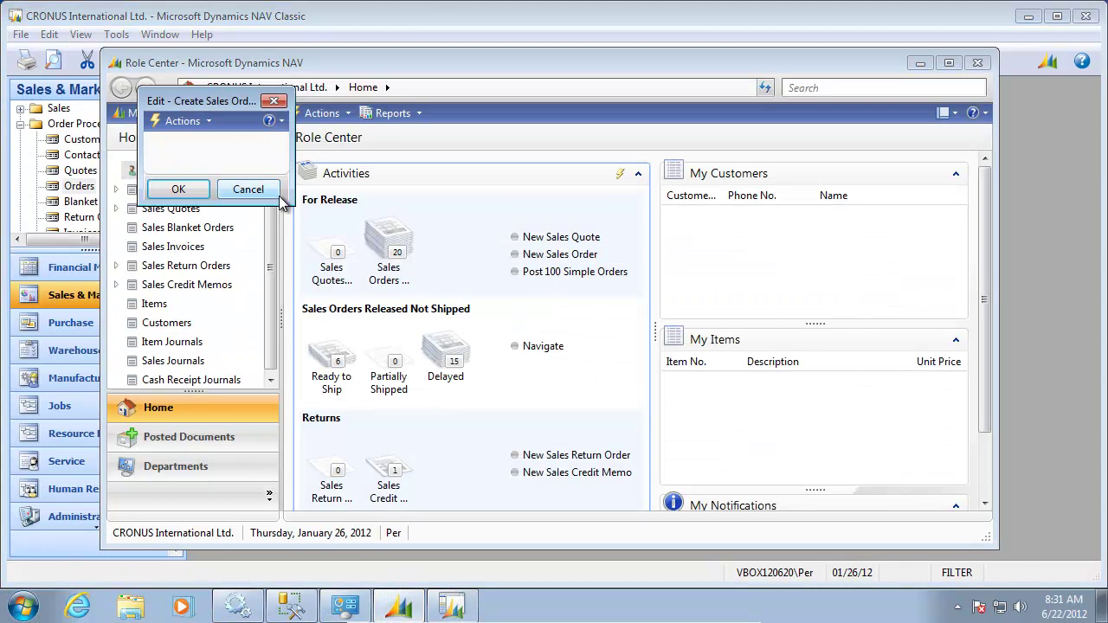
left_click(180, 190)
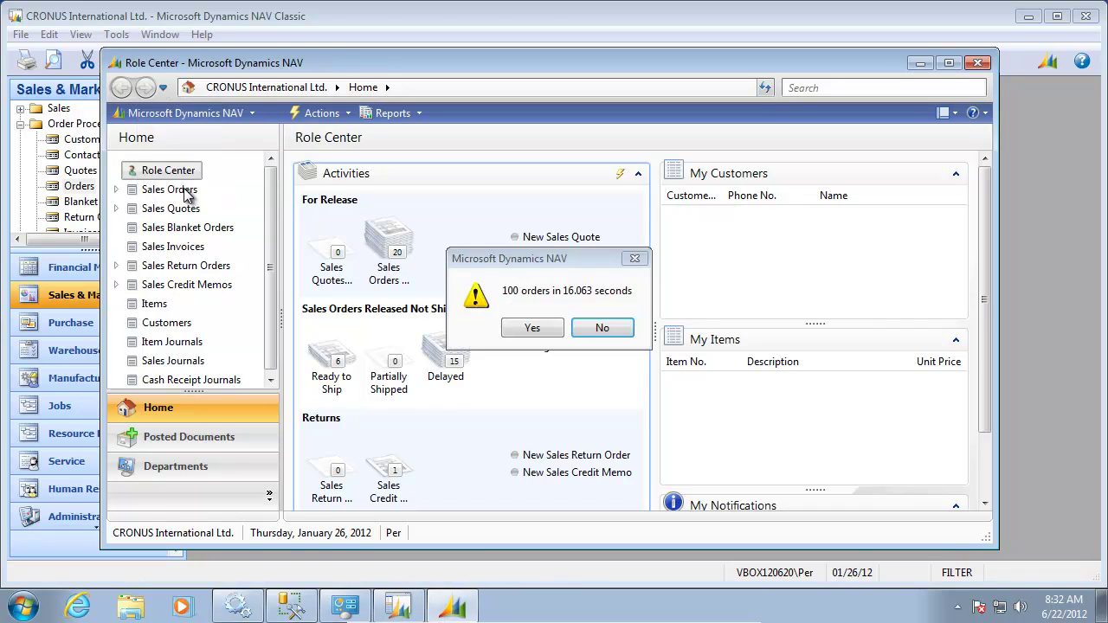
left_click(535, 329)
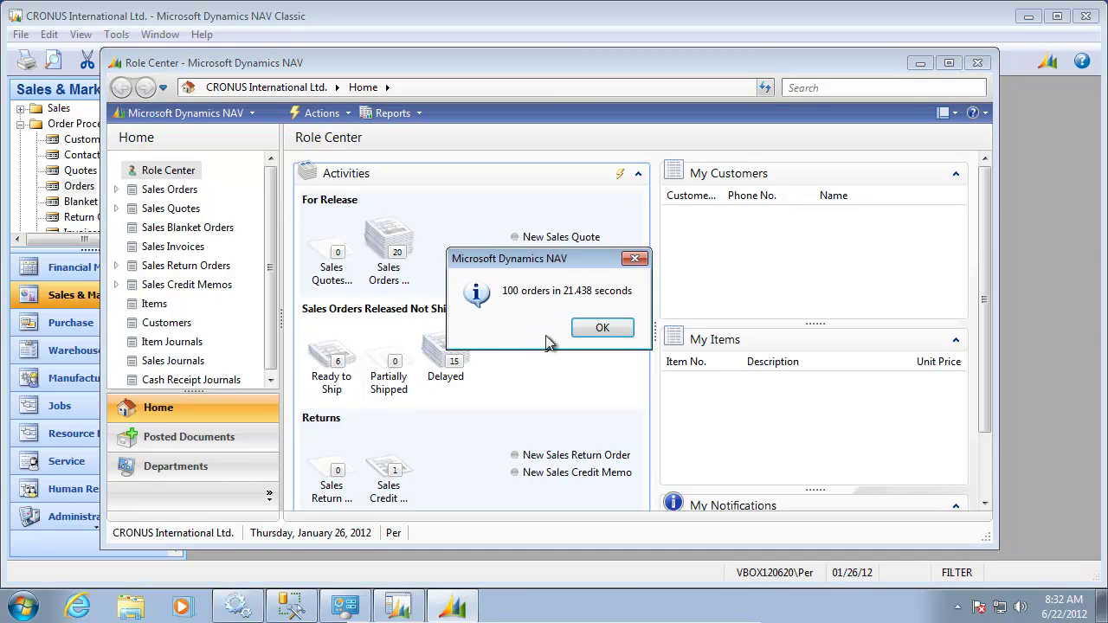
left_click(548, 332)
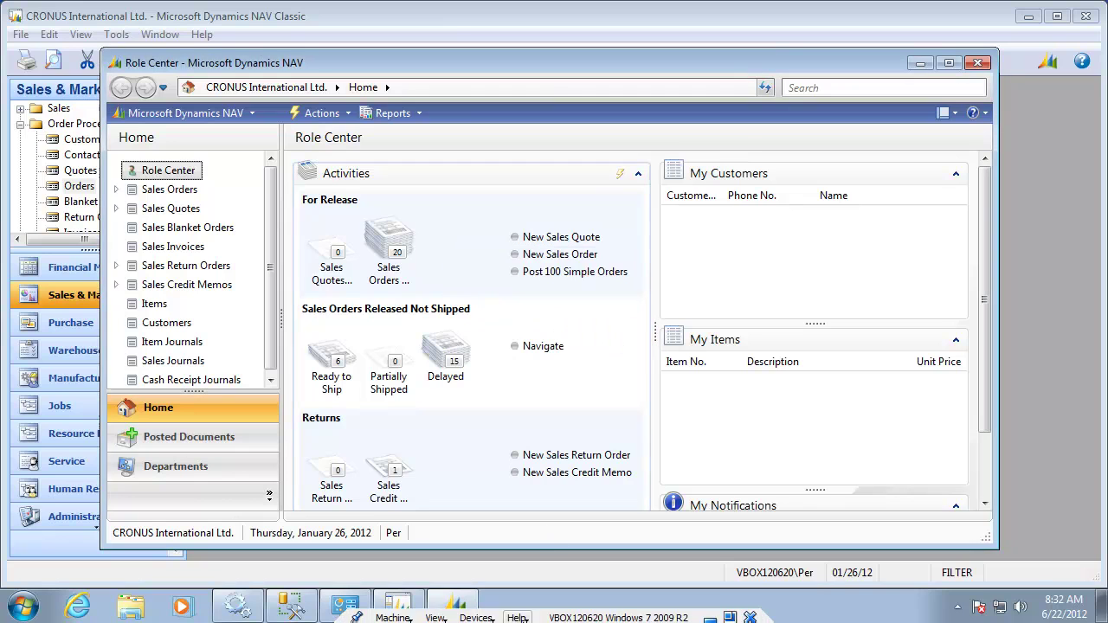
- Switch to the Excel timing sheet and enter 16.1 as the NAV2009 R2 RTC first run without progress bar
left_click(710, 613)
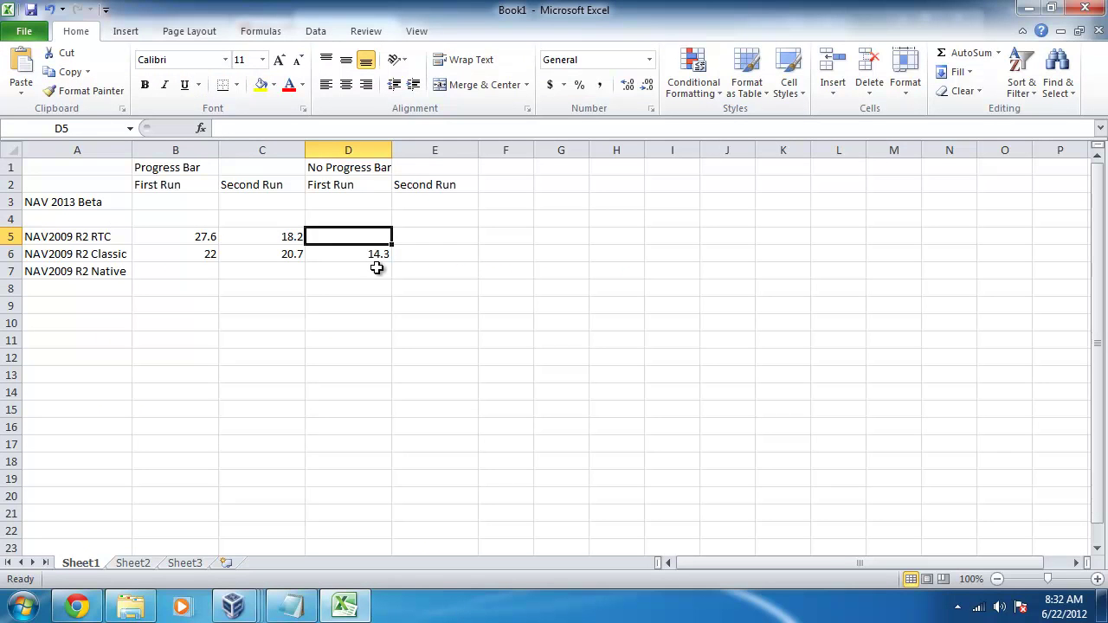
type("16.1")
key("Return")
key("Up")
key("Right")
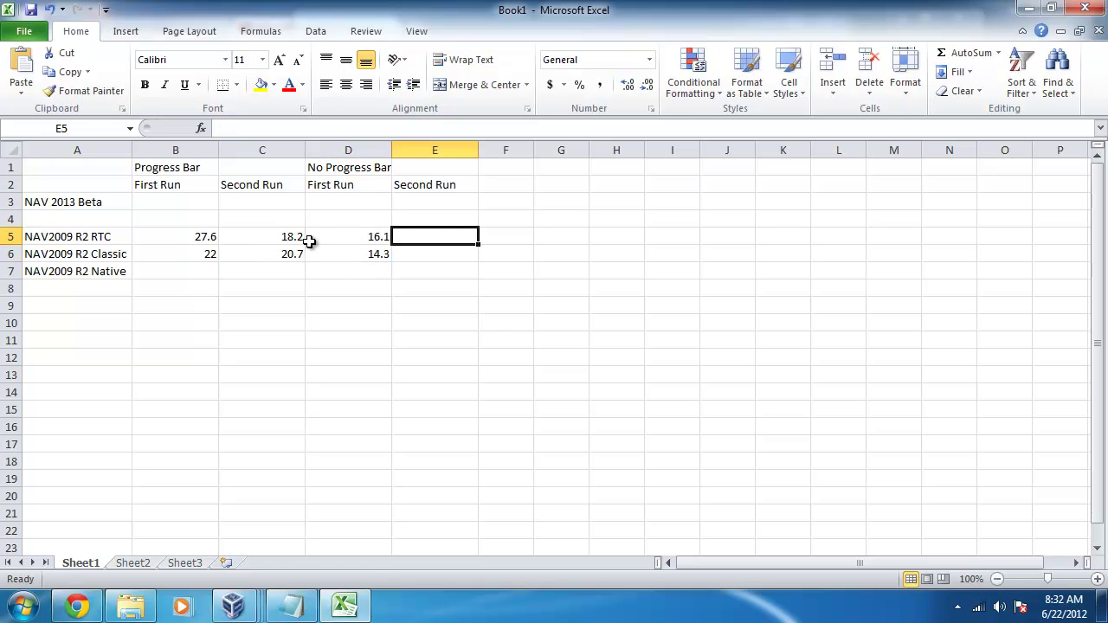
- Return to the Role Center in the NAV 2009 R2 virtual machine and repeat Post 100 Simple Orders, accepting its result messages
mouse_move(232, 606)
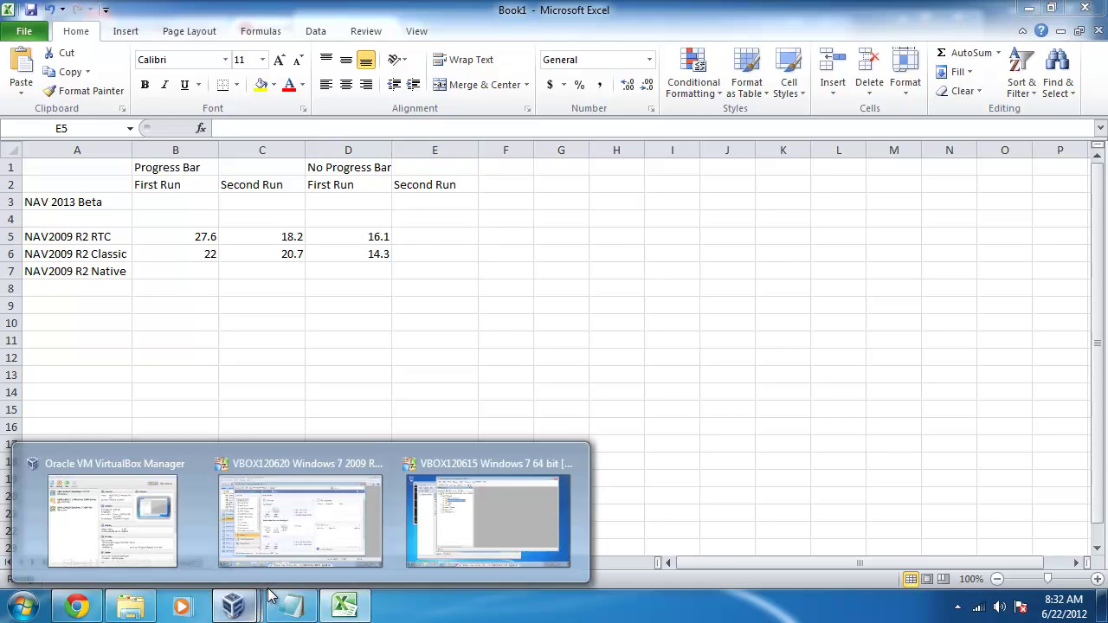
left_click(294, 517)
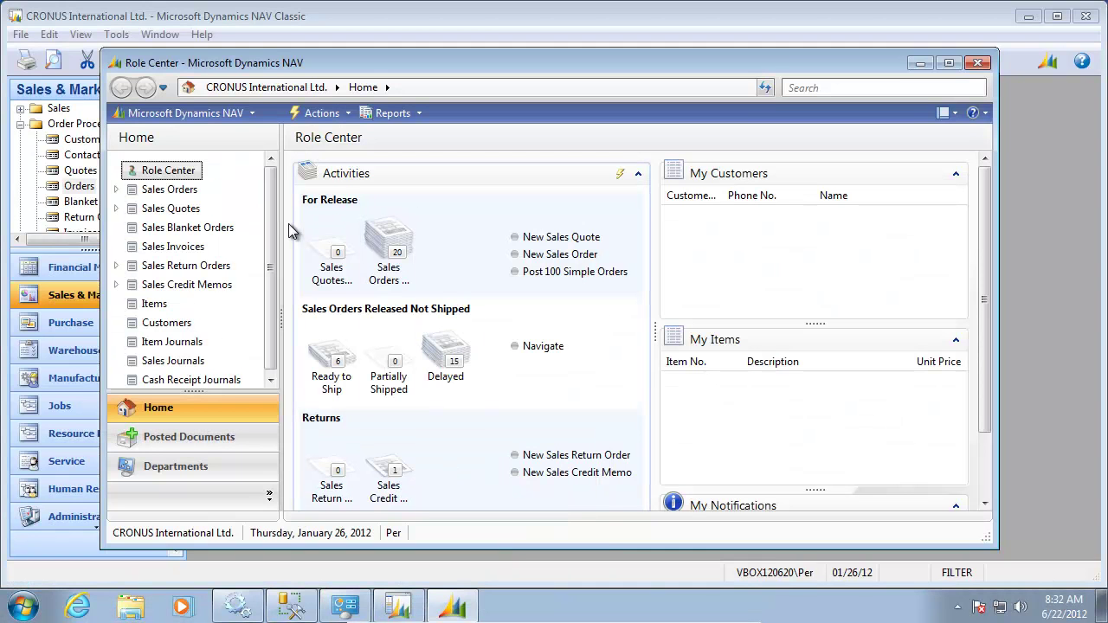
left_click(563, 272)
left_click(178, 189)
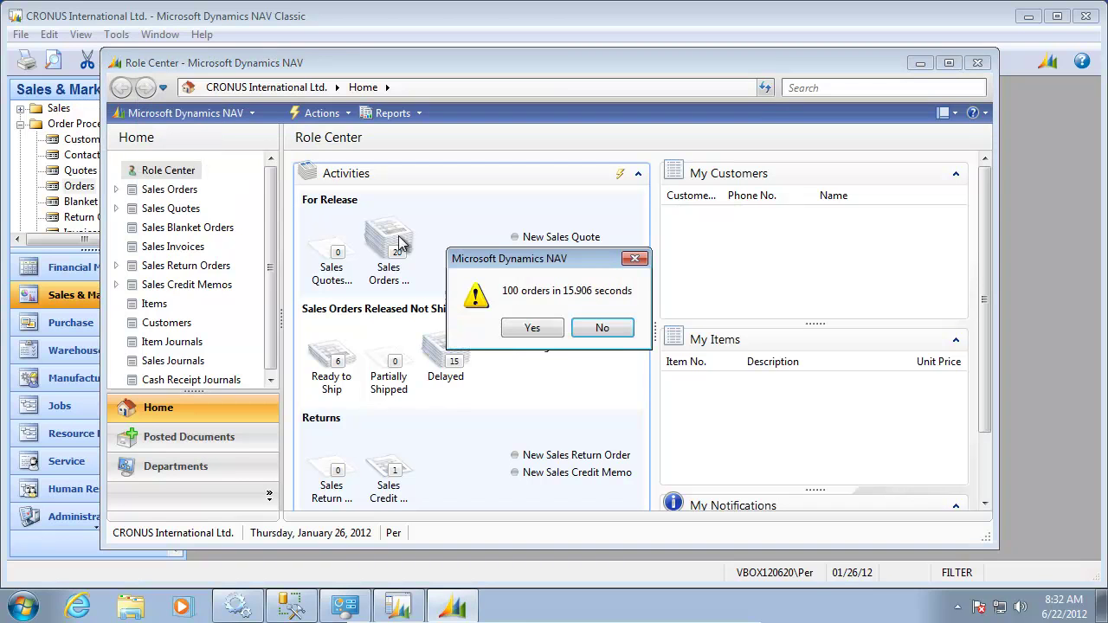
left_click(536, 328)
left_click(613, 330)
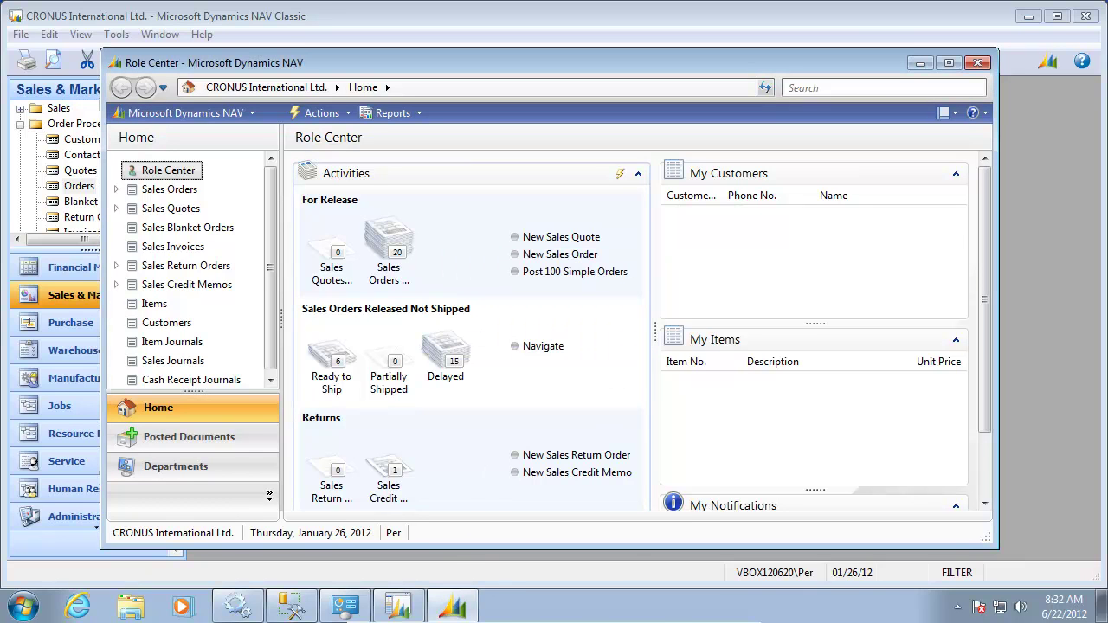
- In the Excel timing sheet, enter 15.9 as the NAV2009 R2 RTC second run without progress bar and select cell B7
left_click(709, 614)
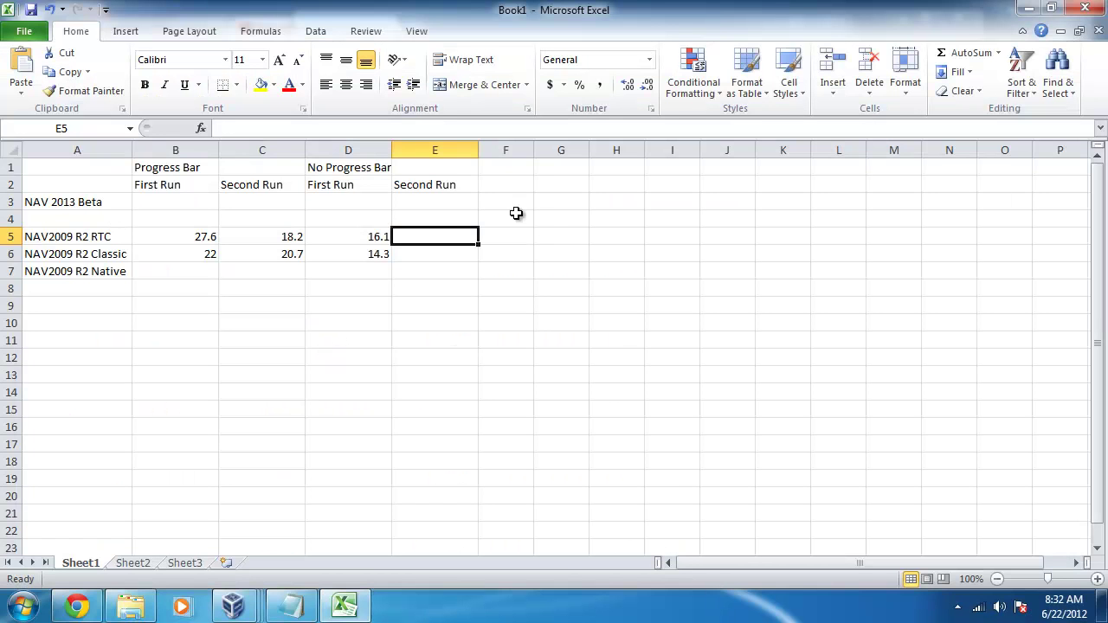
type("15.9")
key("ctrl+Return")
left_click(171, 272)
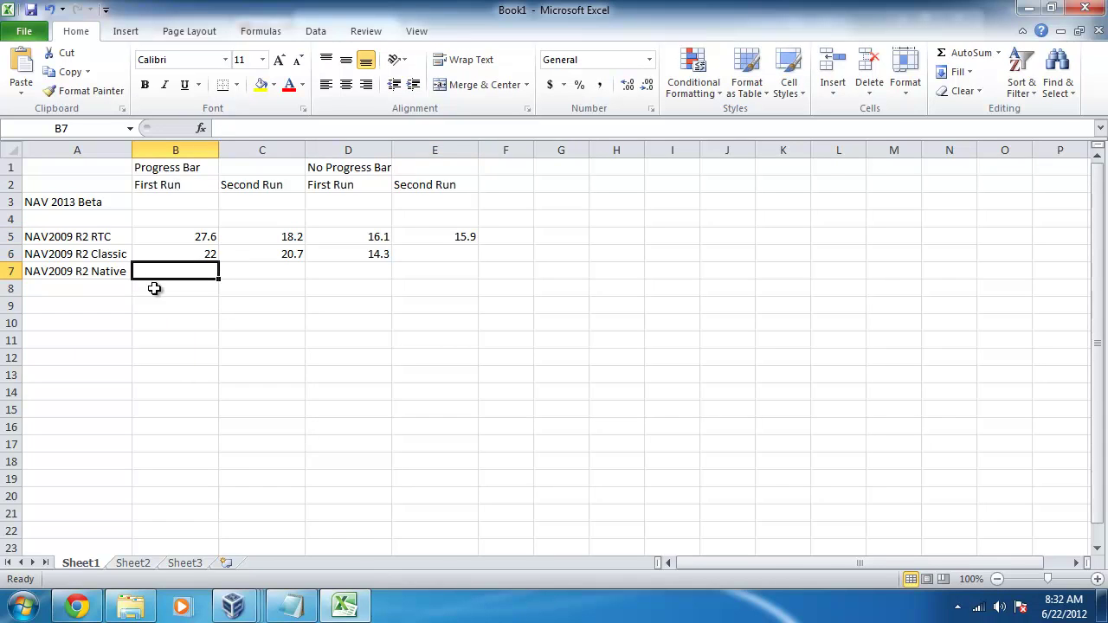
- Switch to the NAV 2009 R2 virtual machine, start Microsoft Dynamics NAV 2009 R2 Classic, and dismiss the demonstration company message
key("alt+Tab")
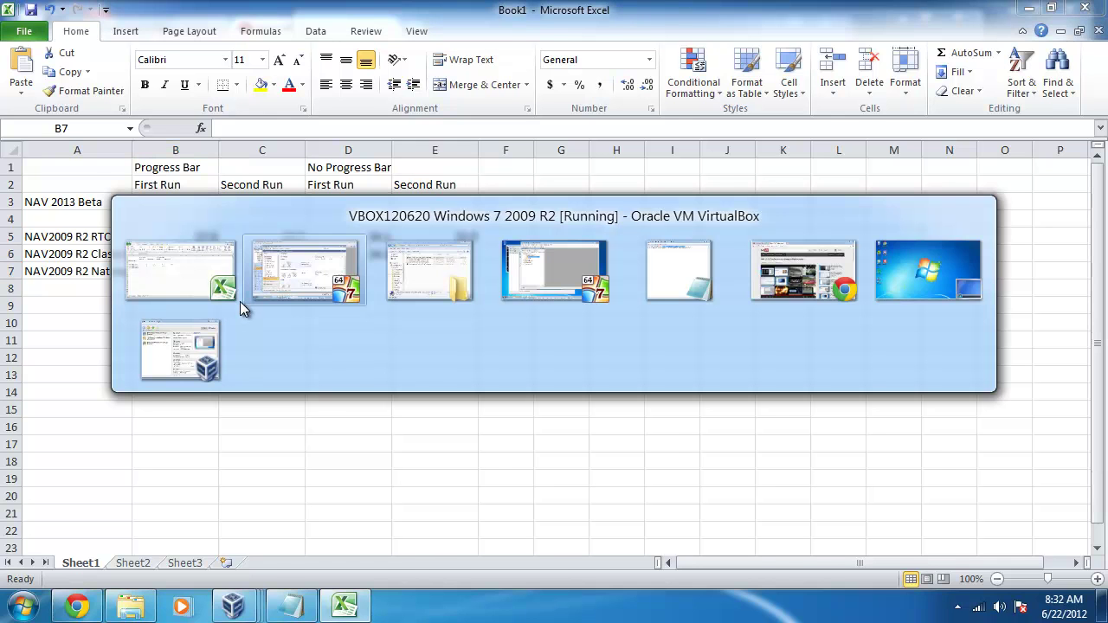
left_click(23, 607)
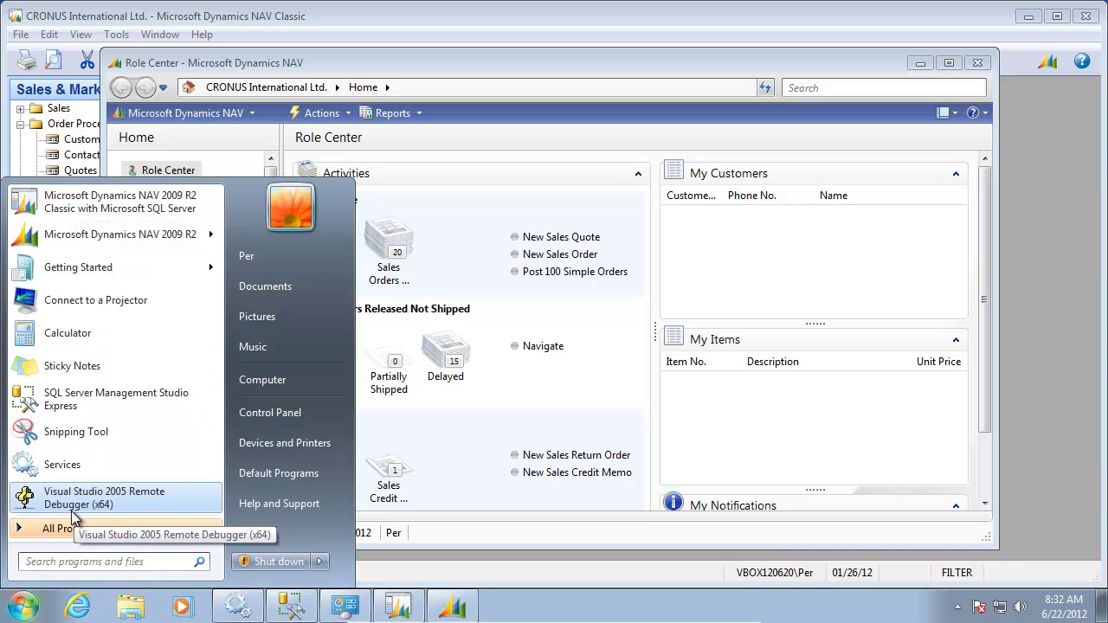
type("nav")
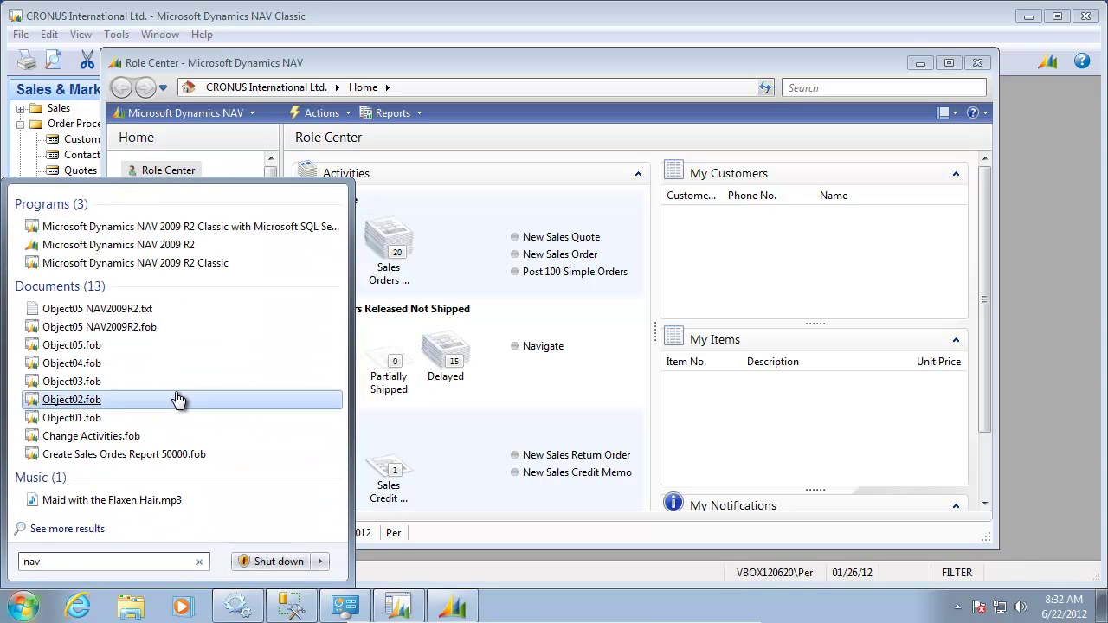
left_click(122, 263)
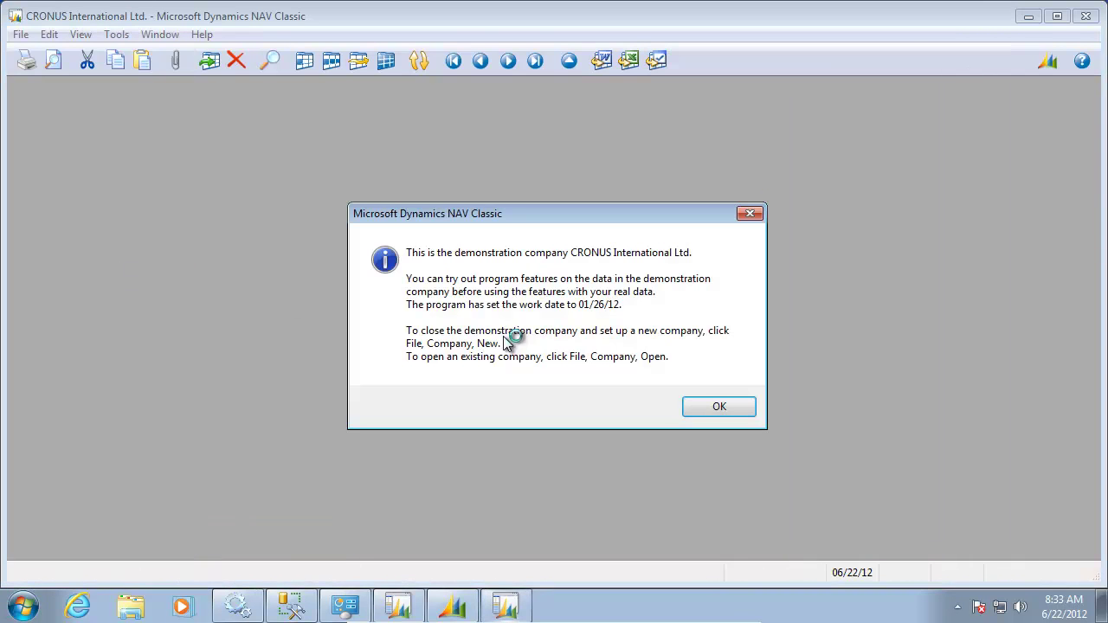
left_click(709, 407)
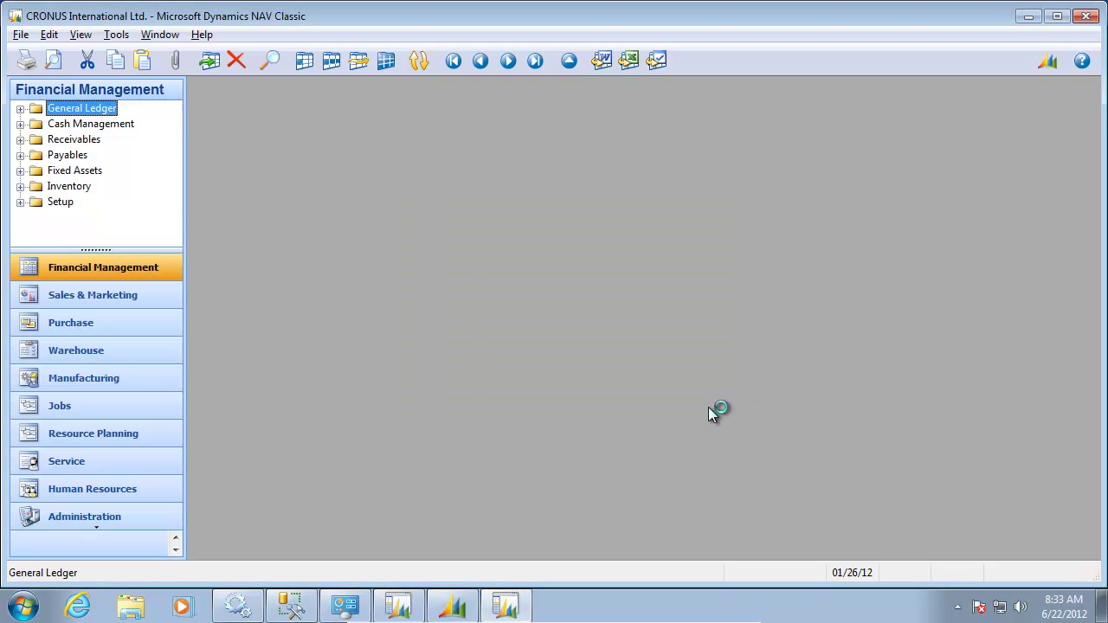
- Check which database the newly started Classic client uses in Database Information, and close the window
key("alt+f")
key("d")
key("i")
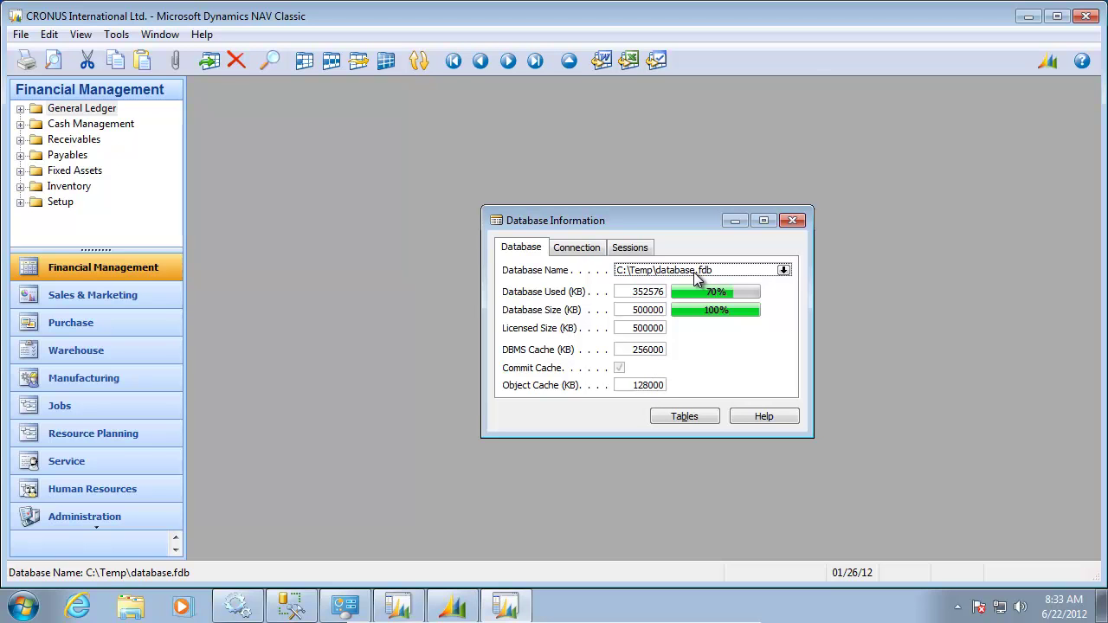
key("Escape")
- Open the Object Designer and import the objects from Object05 NAV2009R2.fob, accepting the import result
key("shift+F12")
key("alt+f")
key("i")
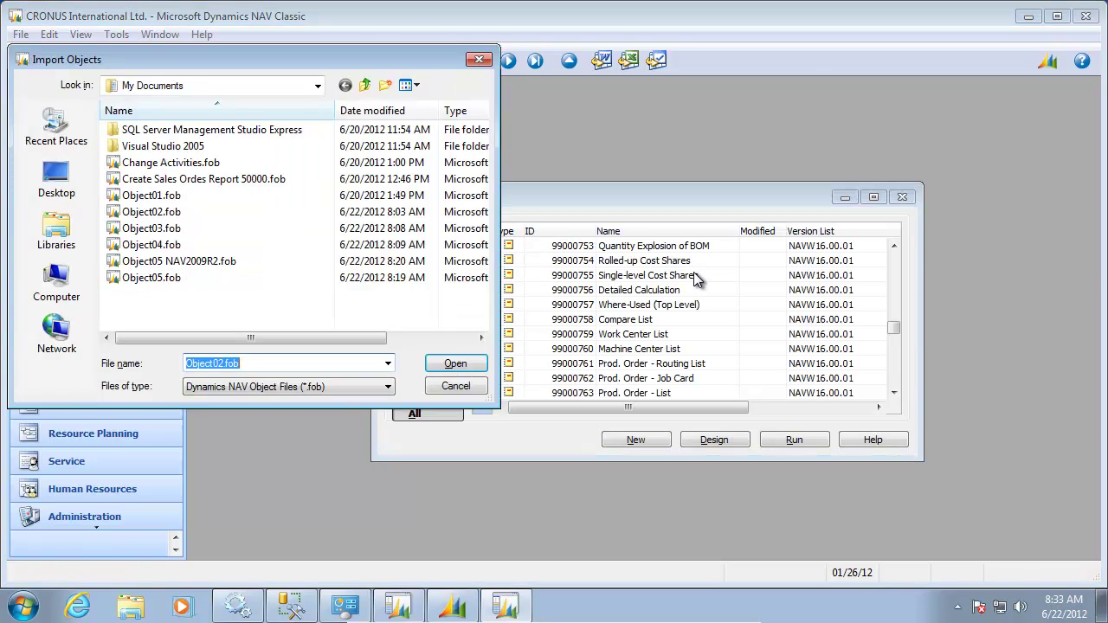
left_click(202, 260)
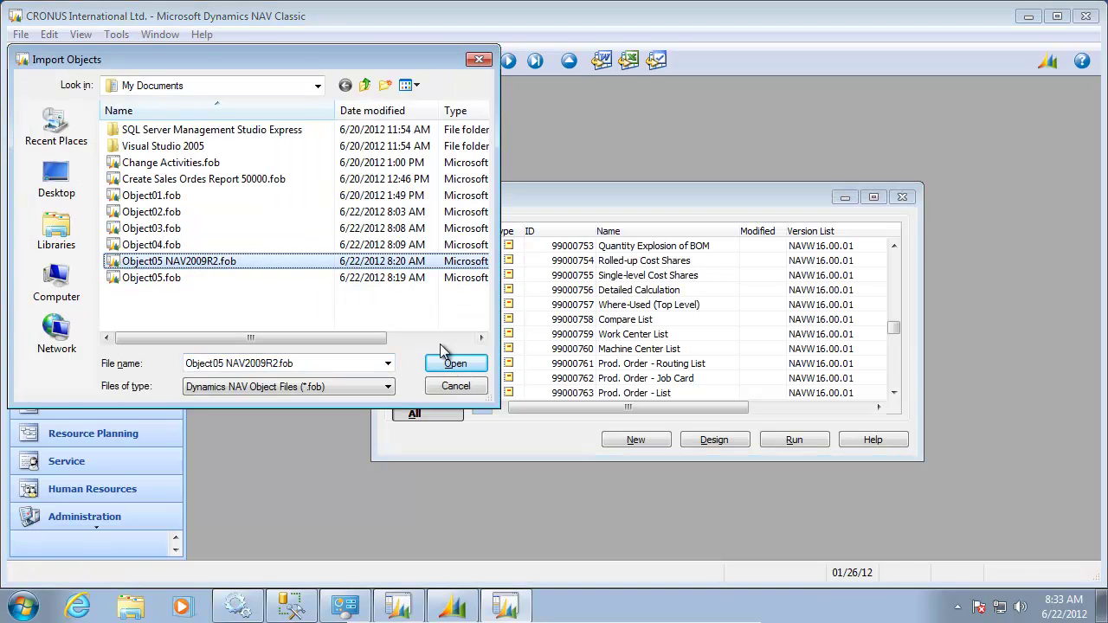
left_click(471, 370)
left_click(569, 376)
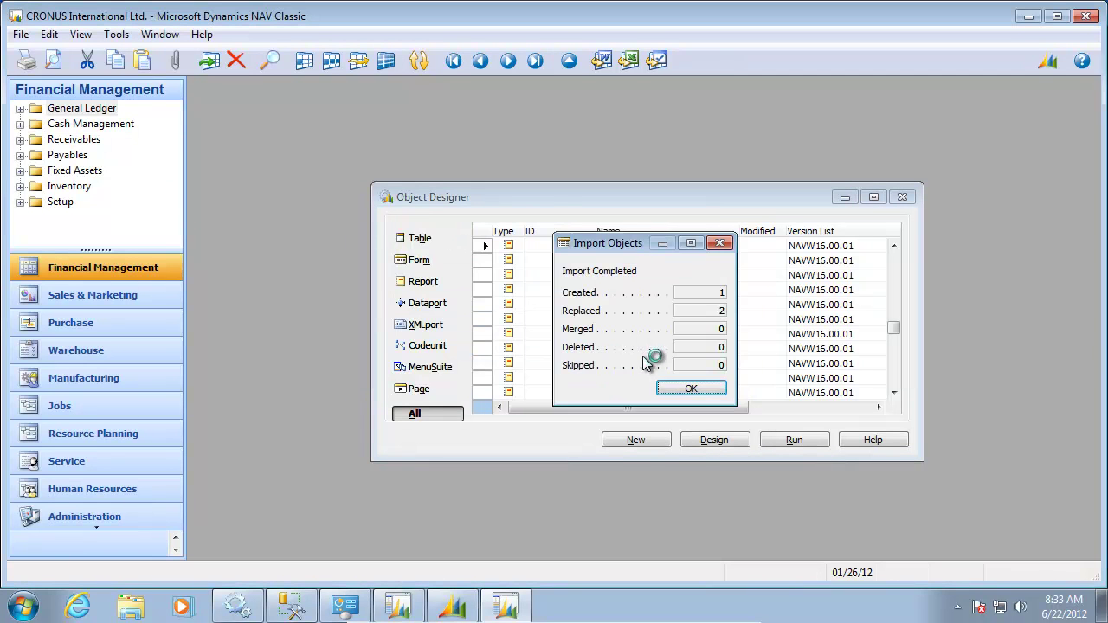
left_click(703, 391)
- Find object 50000 in the Object Designer, run the Create Sales Orders report, and accept its result messages
key("ctrl+f")
type("5")
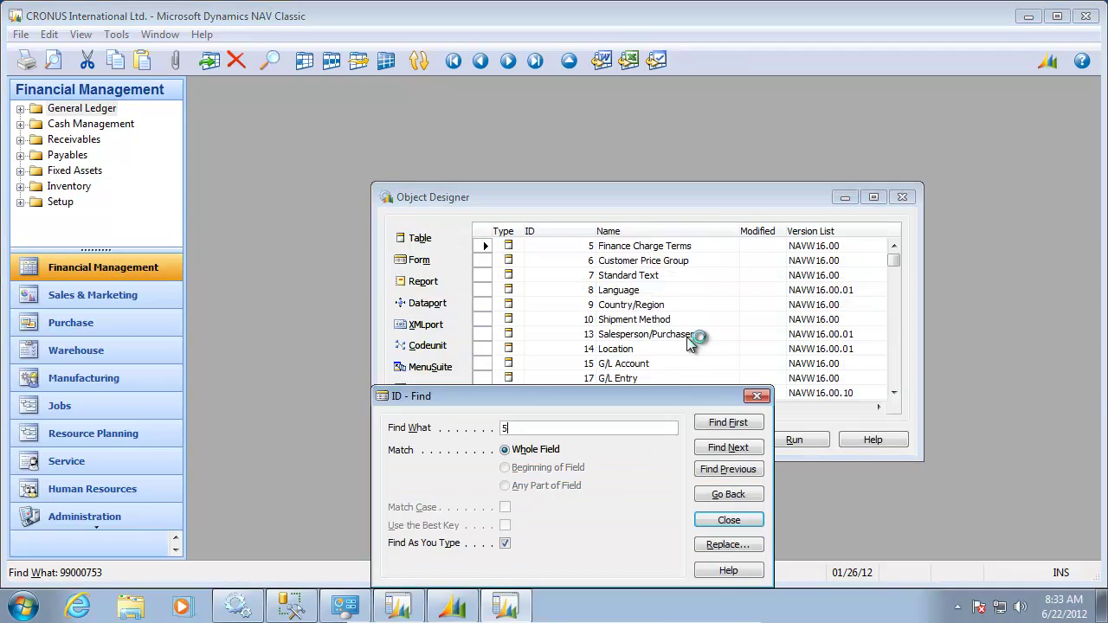
type("0000")
key("Return")
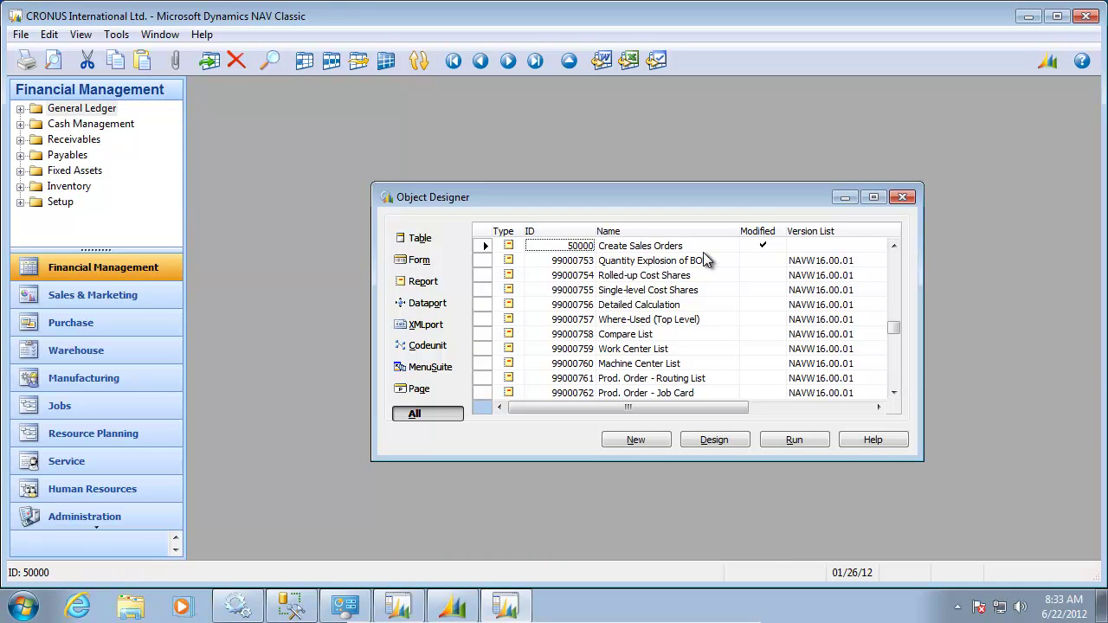
left_click(791, 442)
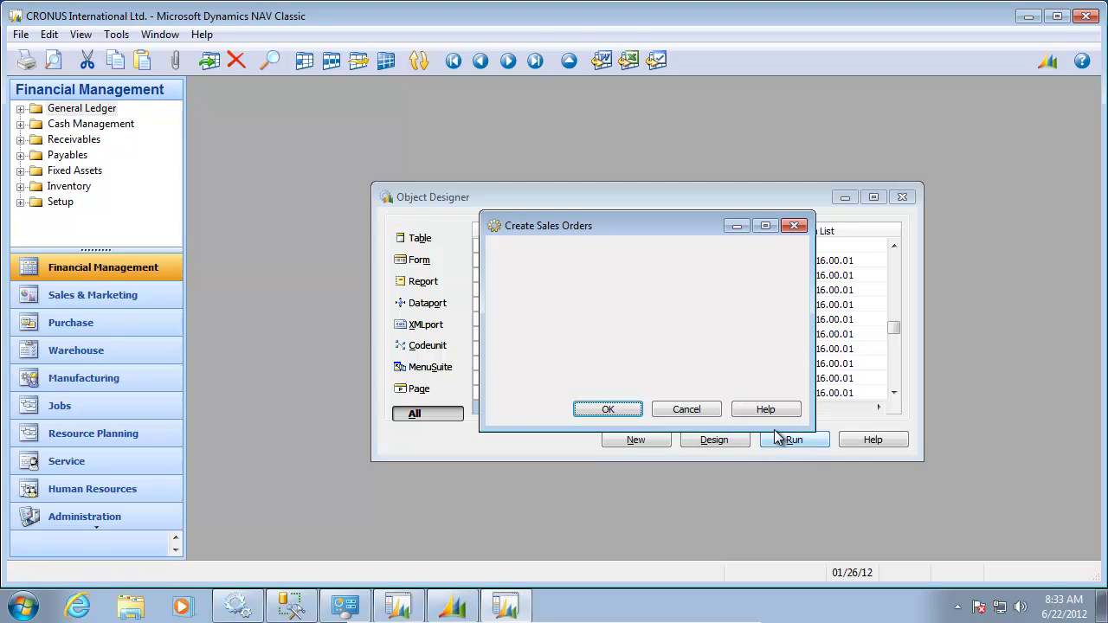
left_click(609, 411)
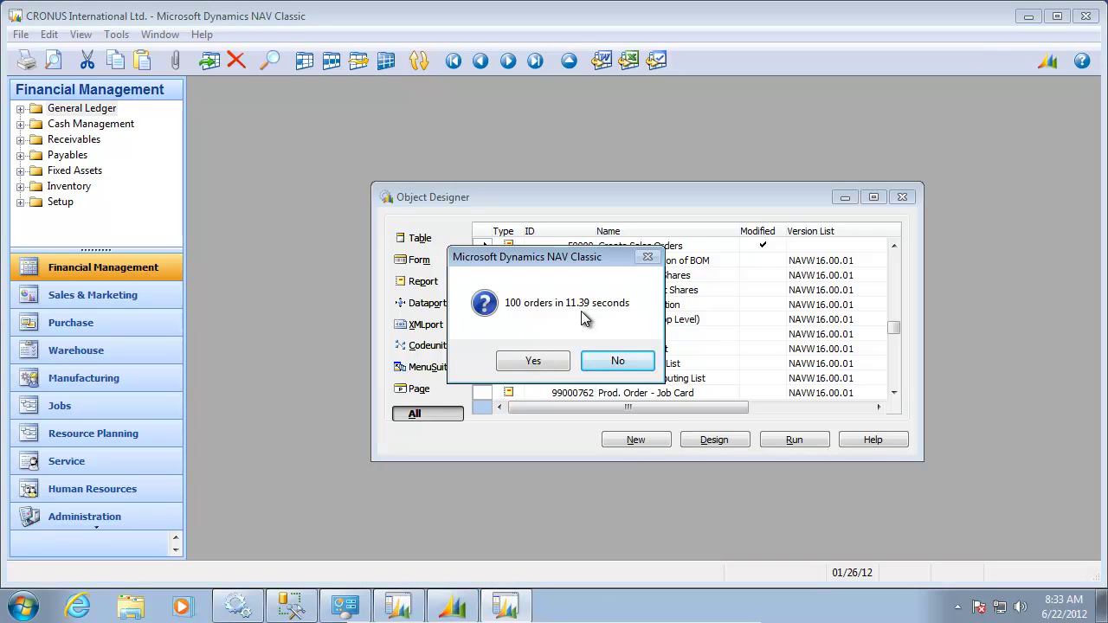
left_click(551, 364)
left_click(622, 362)
- Switch to the Excel timing sheet and enter 11.4 as the NAV2009 R2 Native first run with progress bar
mouse_move(668, 613)
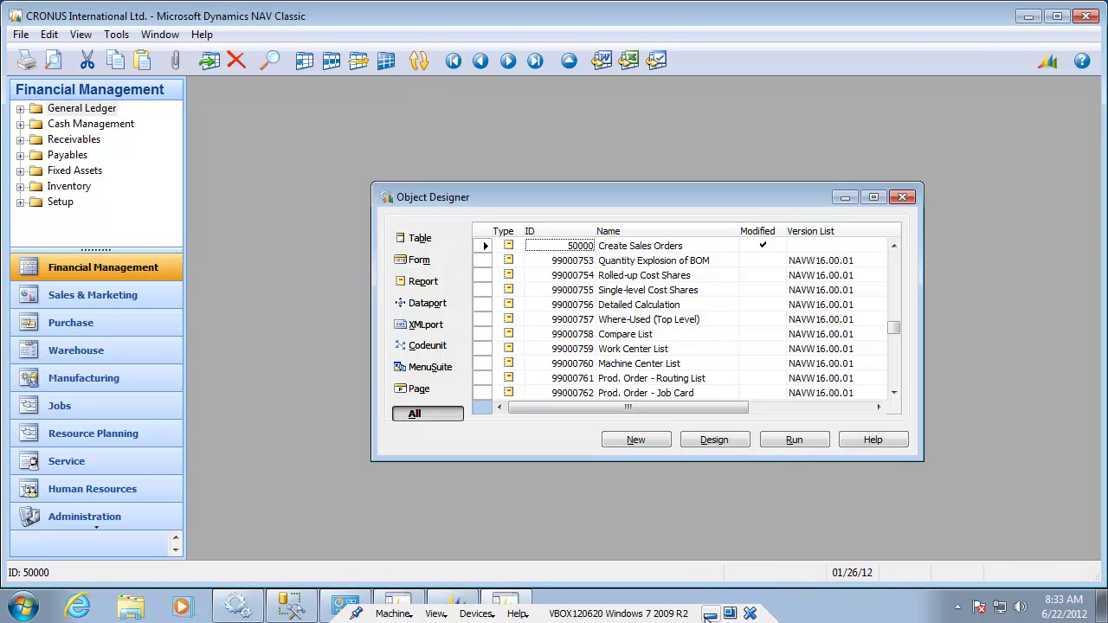
left_click(708, 614)
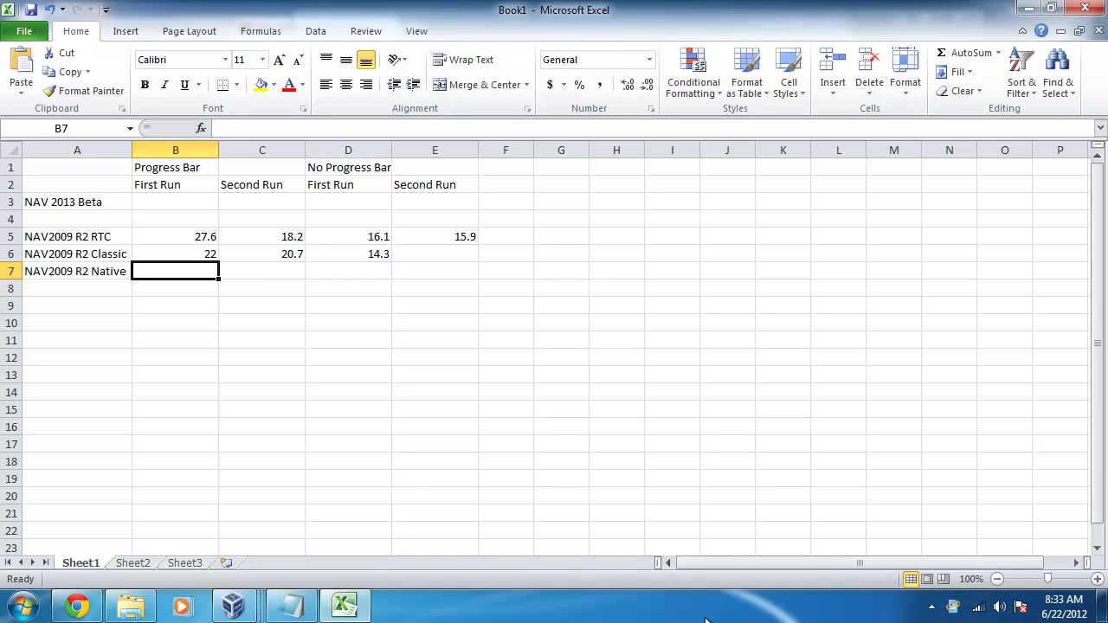
type("11.4")
key("Tab")
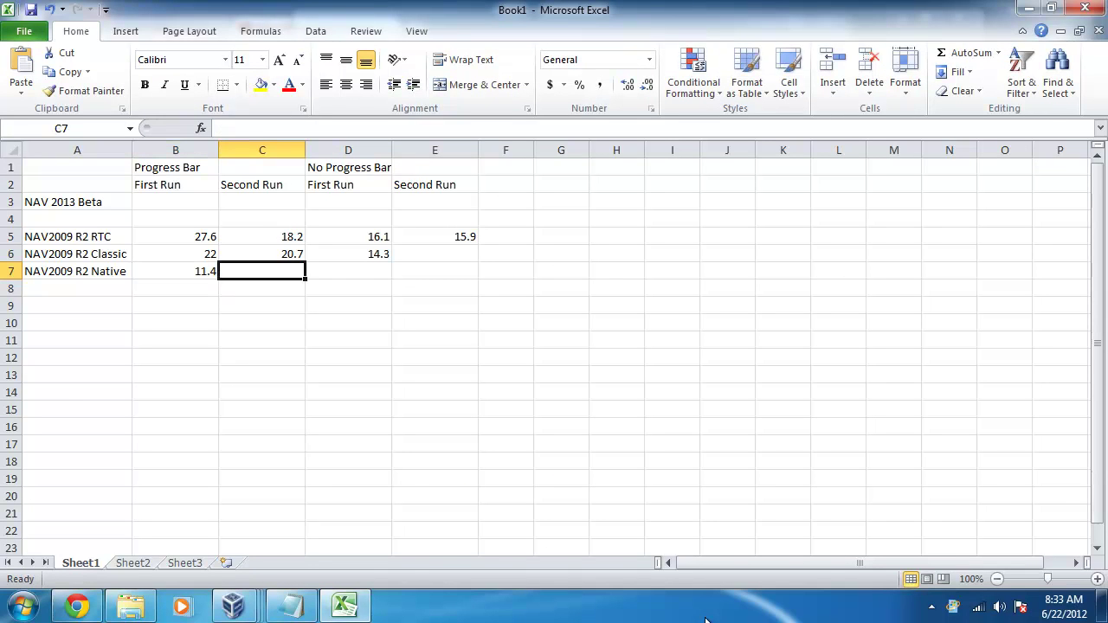
mouse_move(232, 606)
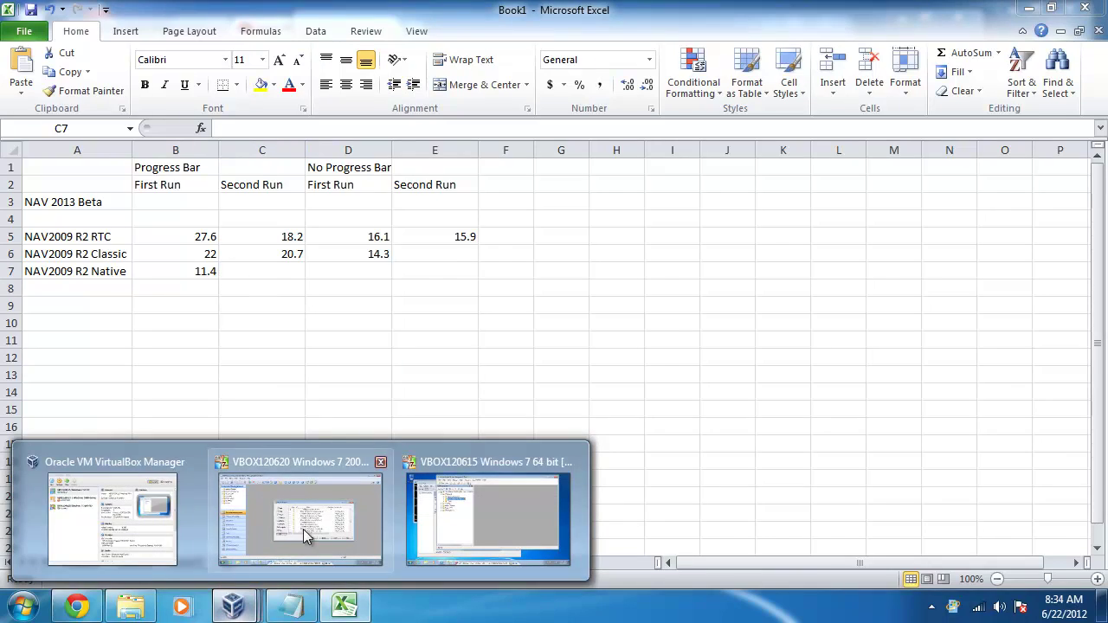
- Switch to the NAV2009 R2 virtual machine, run the Create Sales Orders report again, continue with posting, and accept its result messages
left_click(298, 531)
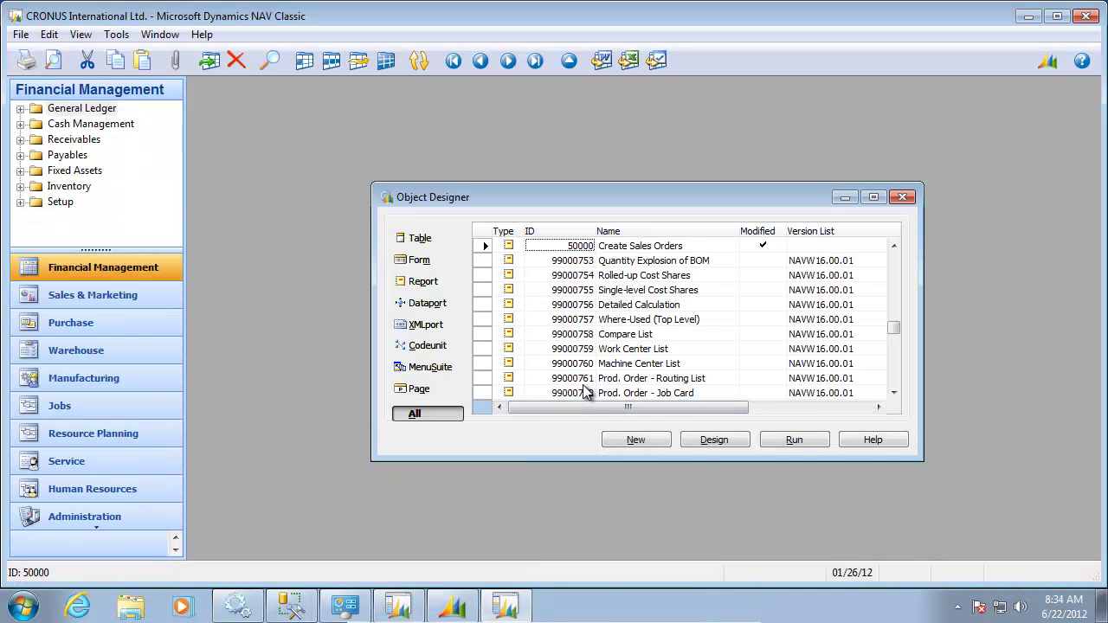
left_click(787, 440)
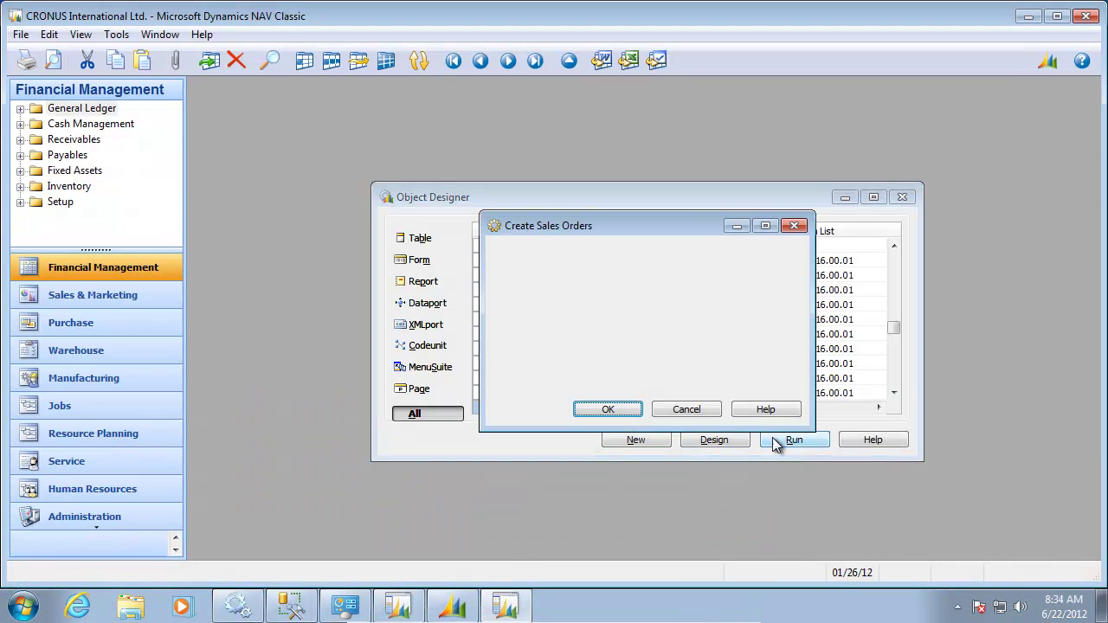
left_click(645, 408)
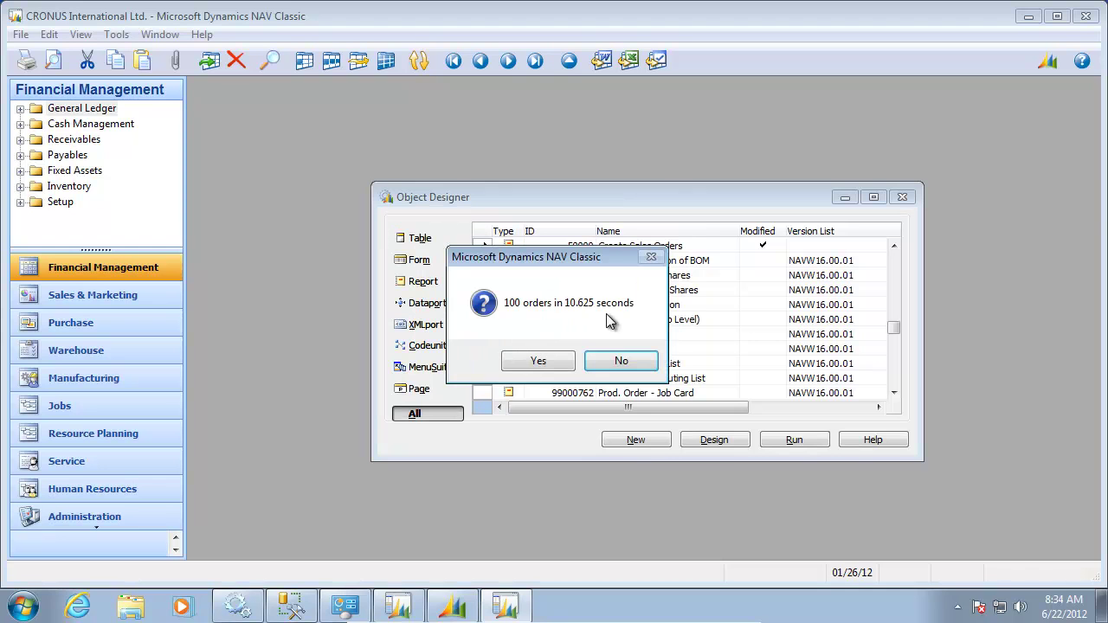
left_click(545, 364)
left_click(619, 419)
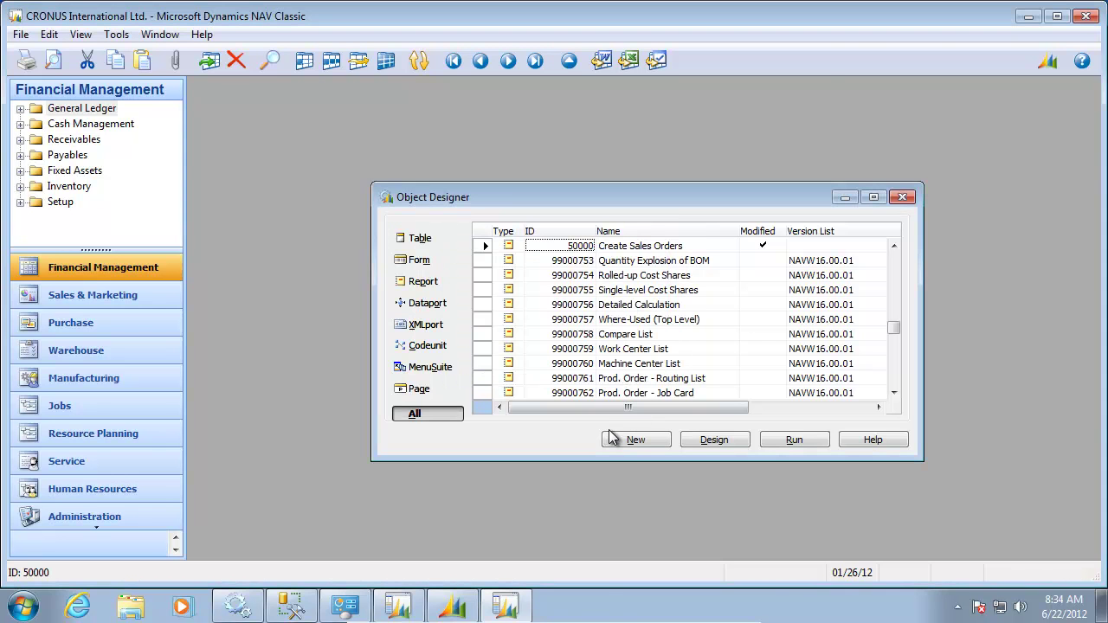
- Switch to the Excel timing sheet and enter 10.6 as the NAV2009 R2 Native second run with progress bar
left_click(717, 616)
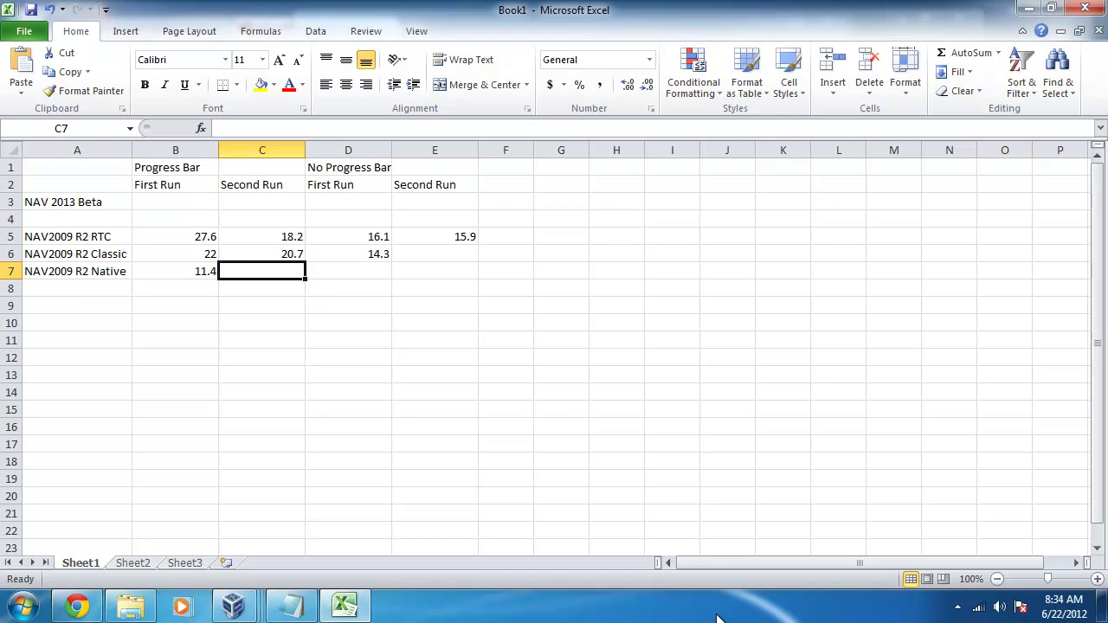
type("10.6")
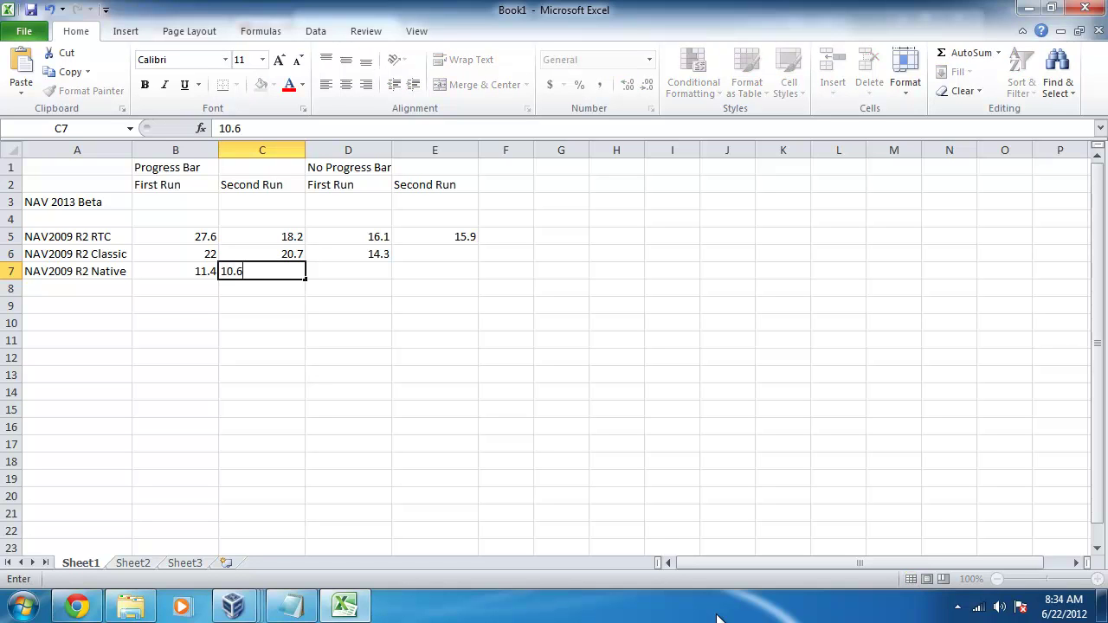
key("Tab")
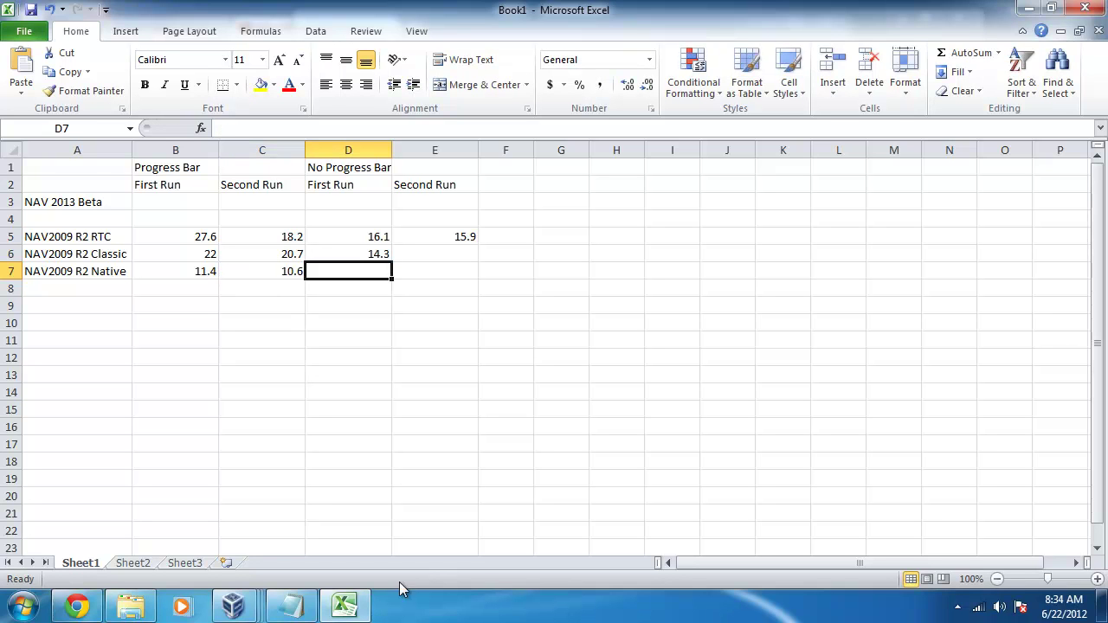
- Return to the NAV Classic client and filter the Object Designer to show only modified objects
key("alt+Tab")
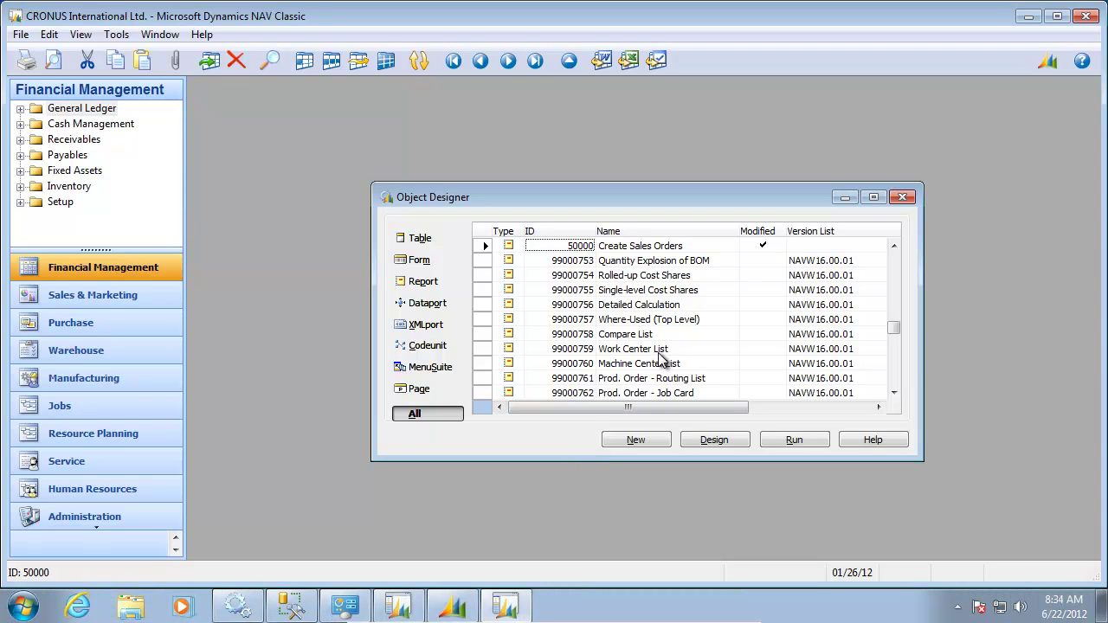
key("Right")
key("Right")
key("Right")
key("Left")
key("F7")
key("Return")
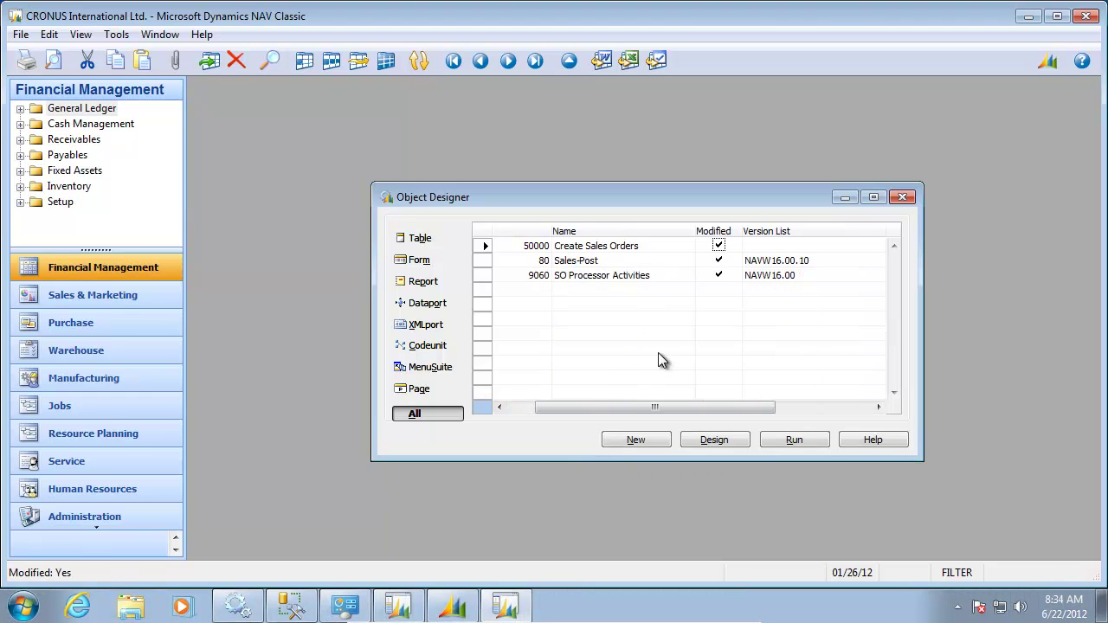
key("Left")
key("Left")
key("Left")
- Change the license in License Information to the file dated 20120515 from the License folder on the VBOXSVR d_drive share
key("alt+t")
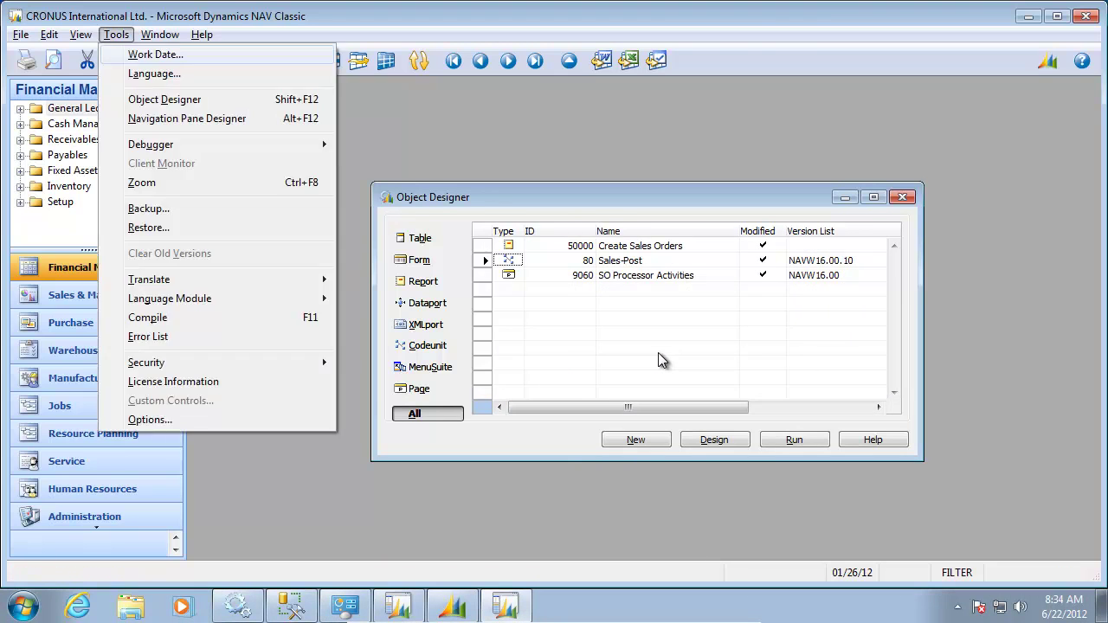
key("i")
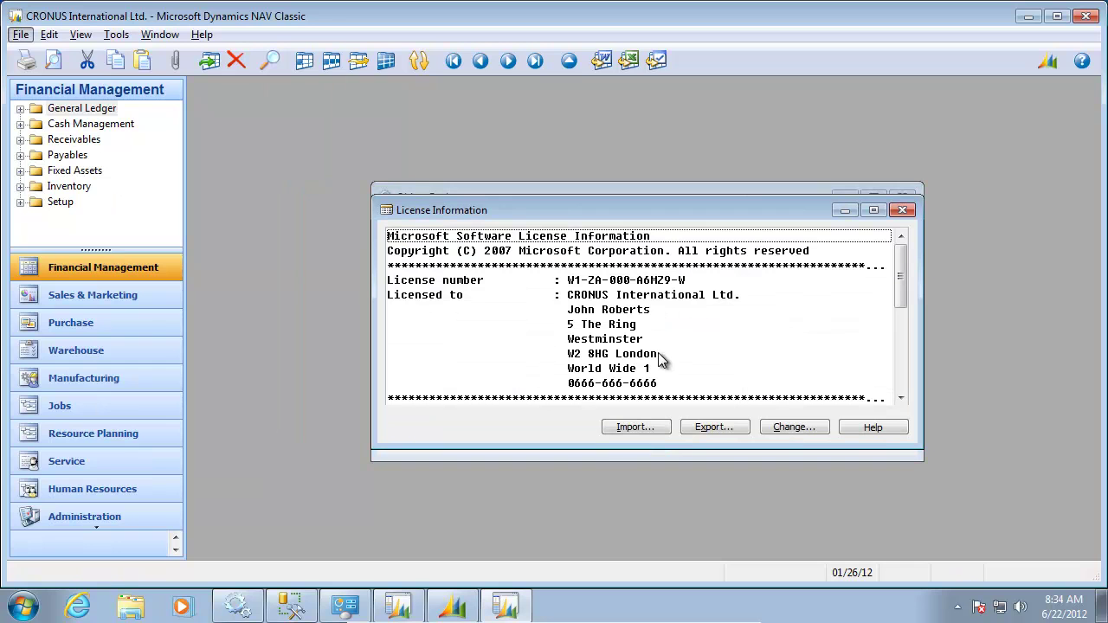
left_click(781, 437)
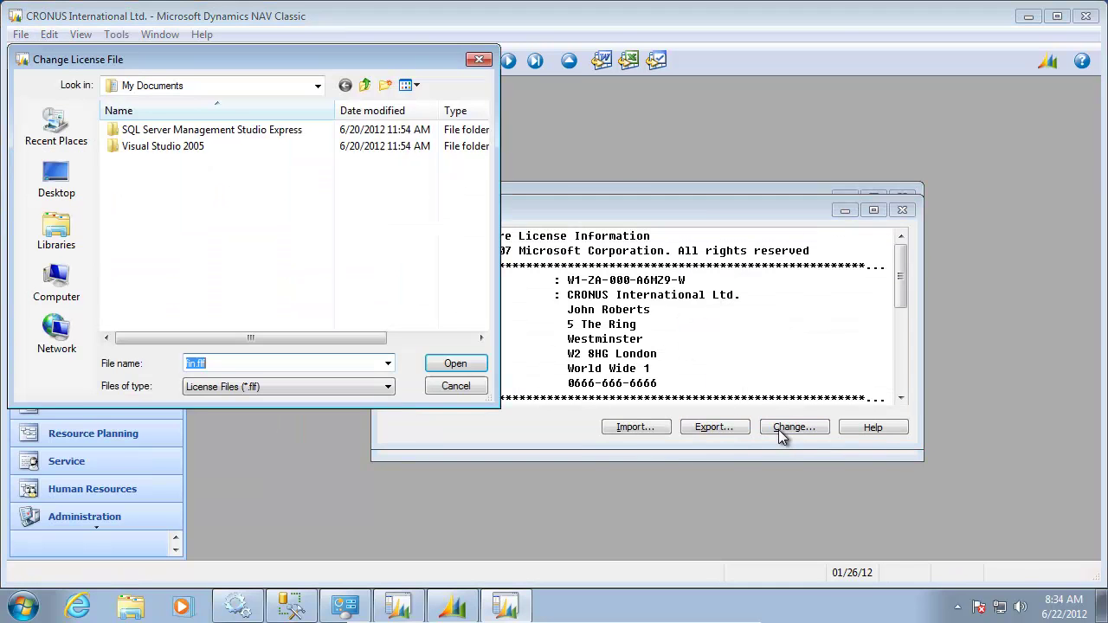
key("Return")
key("Return")
left_click(261, 86)
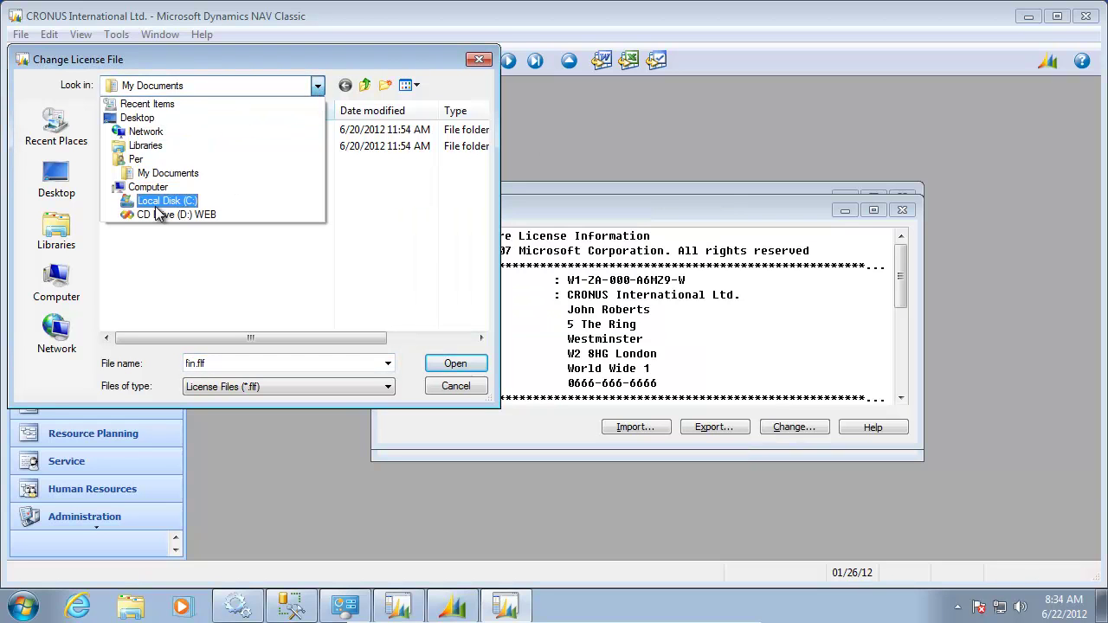
left_click(145, 132)
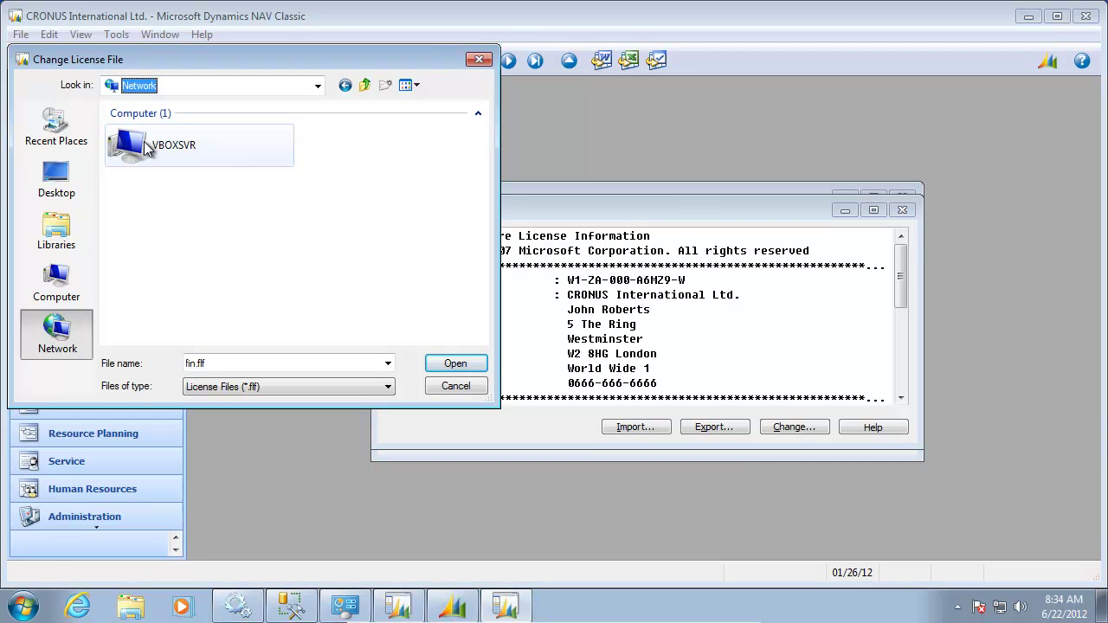
double_click(151, 148)
double_click(140, 130)
double_click(154, 219)
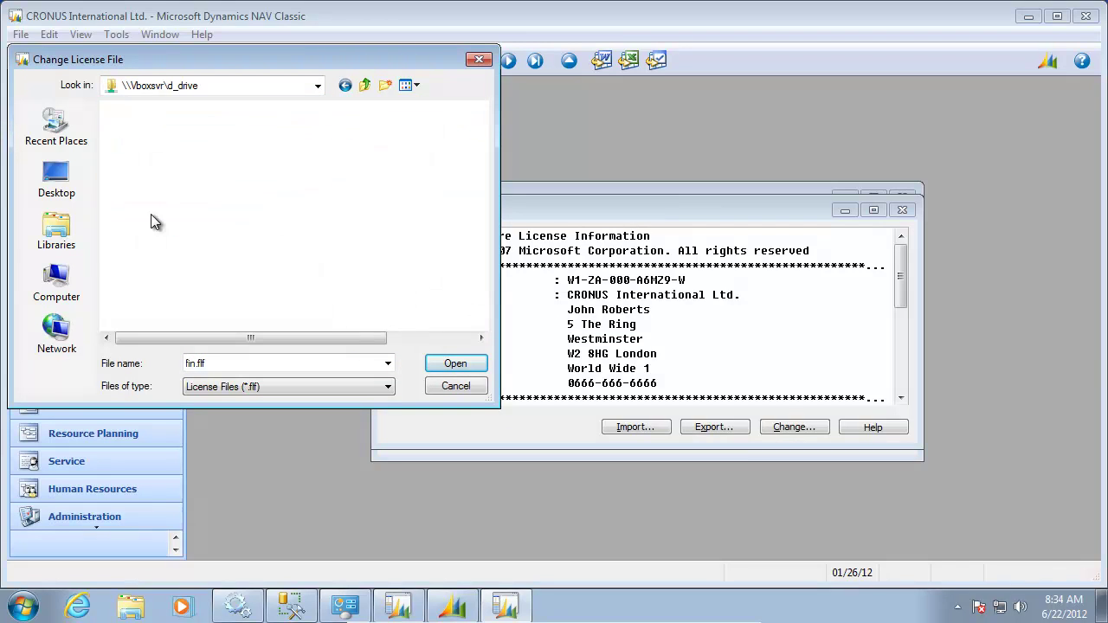
double_click(139, 130)
left_click(152, 162)
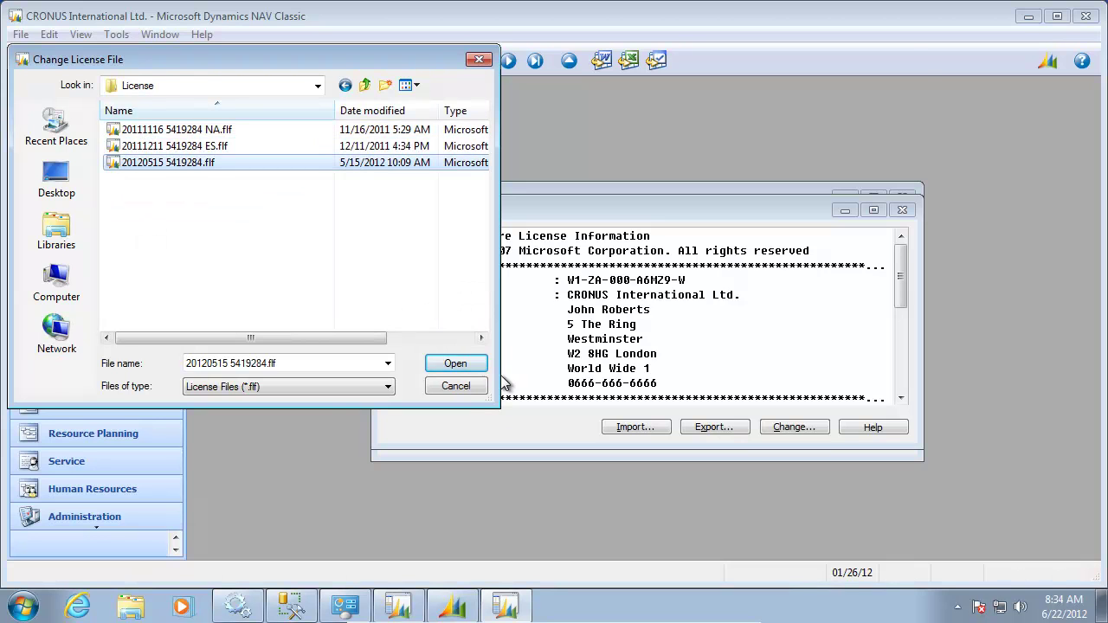
left_click(455, 364)
- Close License Information, reopen the CRONUS International Ltd. company, and accept the demonstration company message
key("Escape")
key("alt+f")
left_click(146, 241)
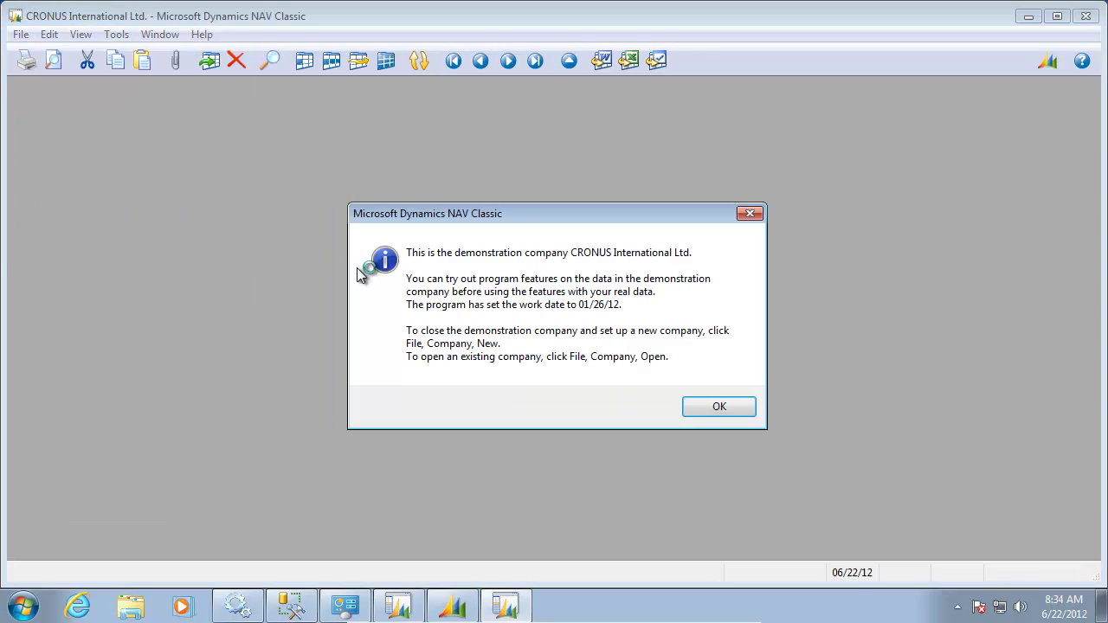
left_click(721, 409)
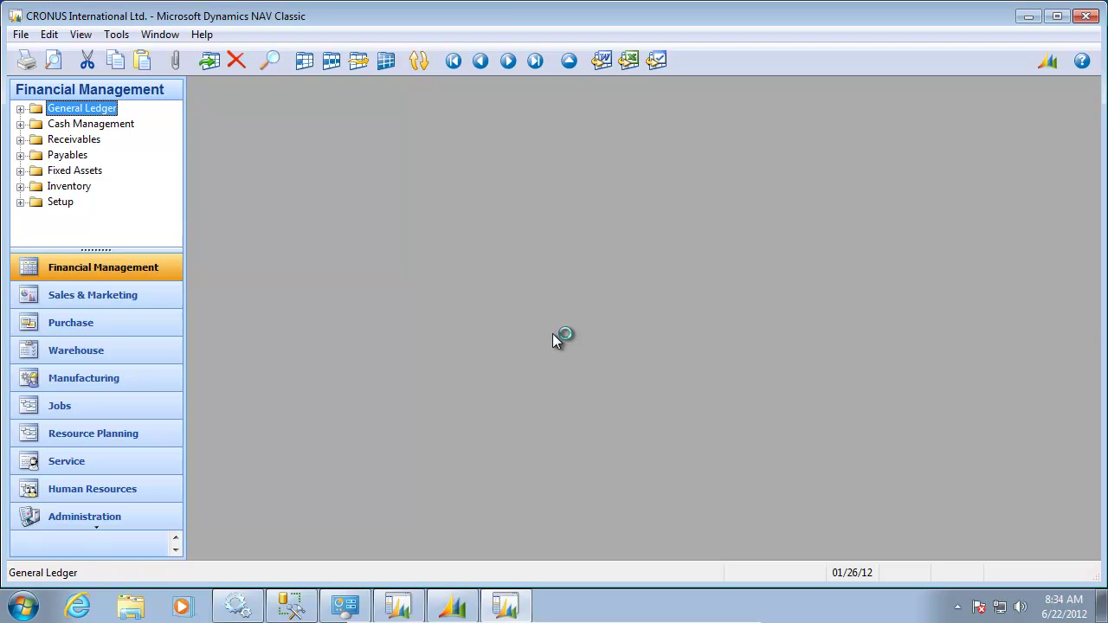
- Reopen the Object Designer, filter it to modified objects, and open codeunit 80 Sales-Post for design
key("shift+F12")
key("Right")
key("Right")
key("Right")
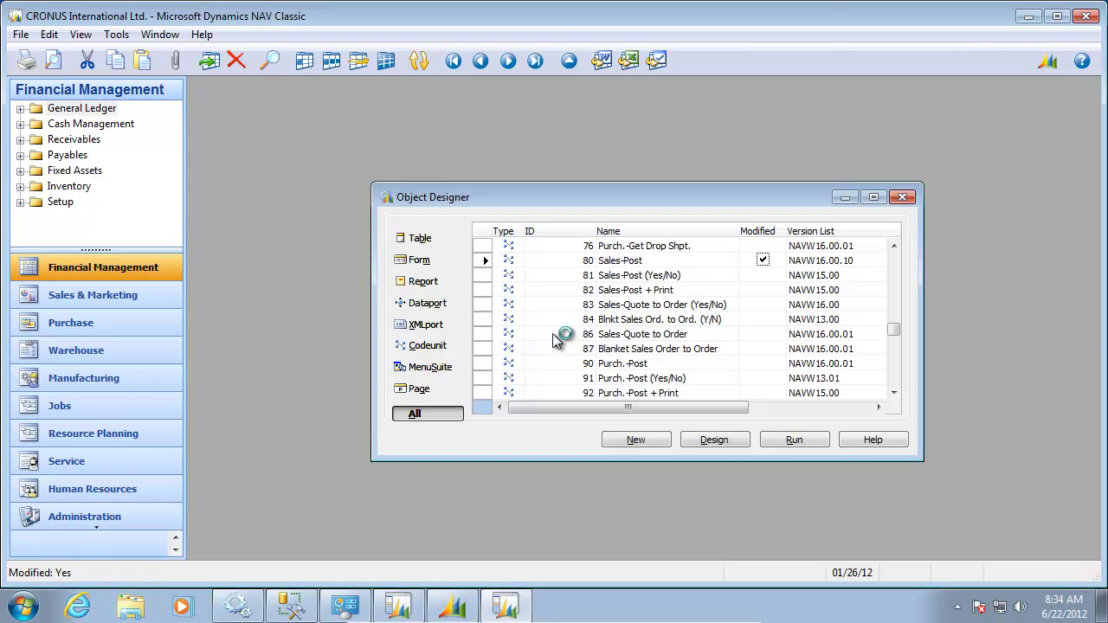
key("F7")
key("Return")
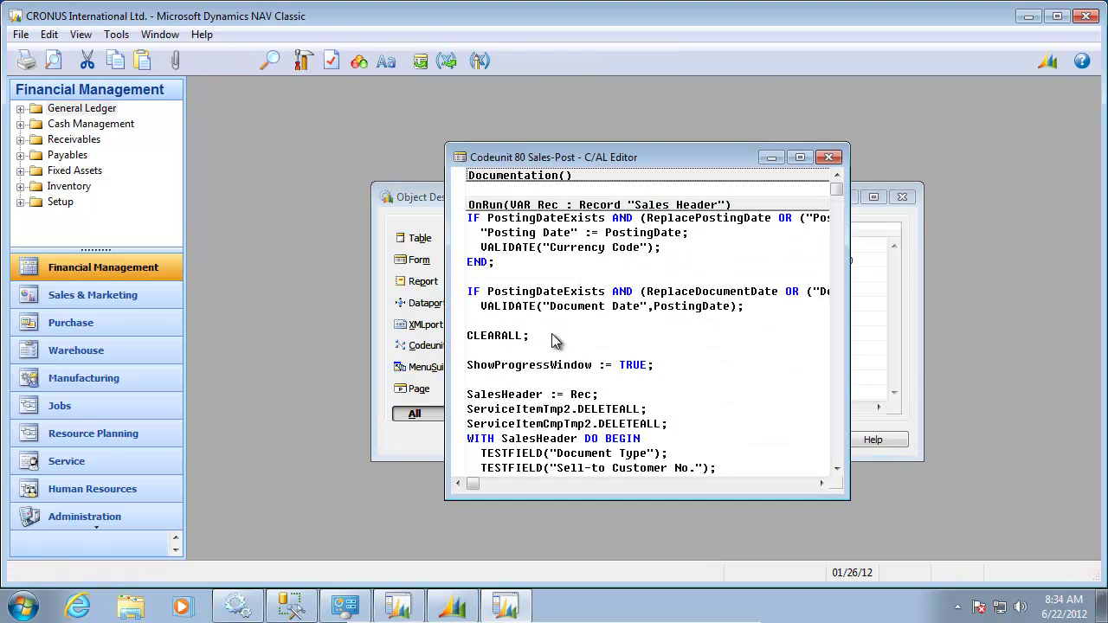
- Set ShowProgressWindow to FALSE in the OnRun code of codeunit 80 Sales-Post, and close the editor saving the change
key("Down")
key("Down")
key("Down")
key("Down")
key("Down")
key("Down")
key("Down")
key("Down")
key("Down")
key("Down")
key("Down")
key("Down")
key("Down")
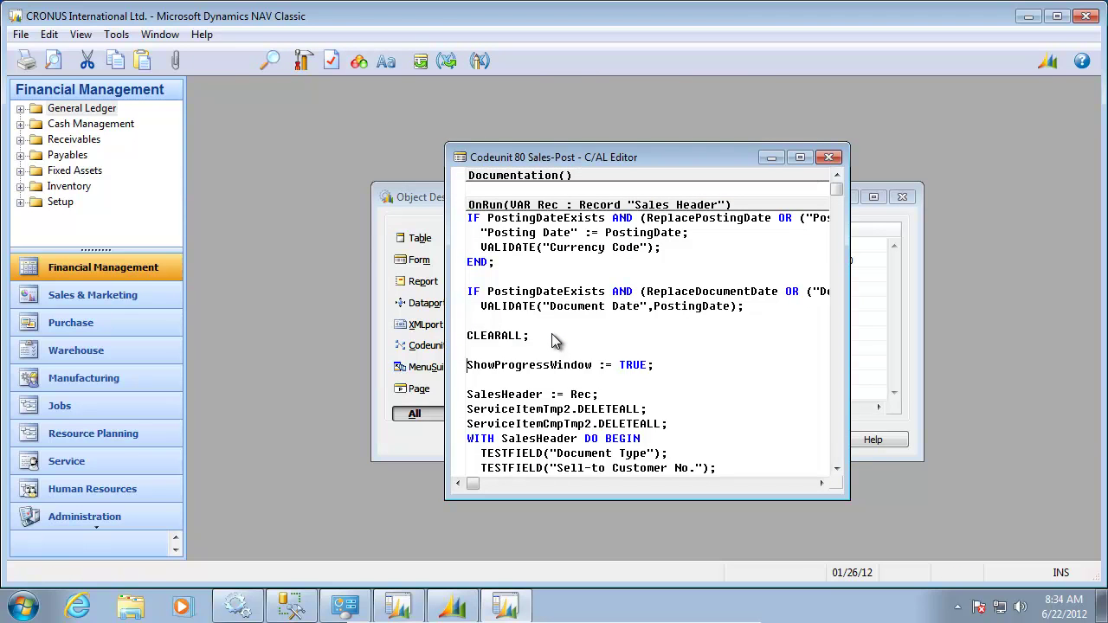
key("End")
key("Left")
key("ctrl+shift+Left")
type("FALSE")
key("Escape")
key("Return")
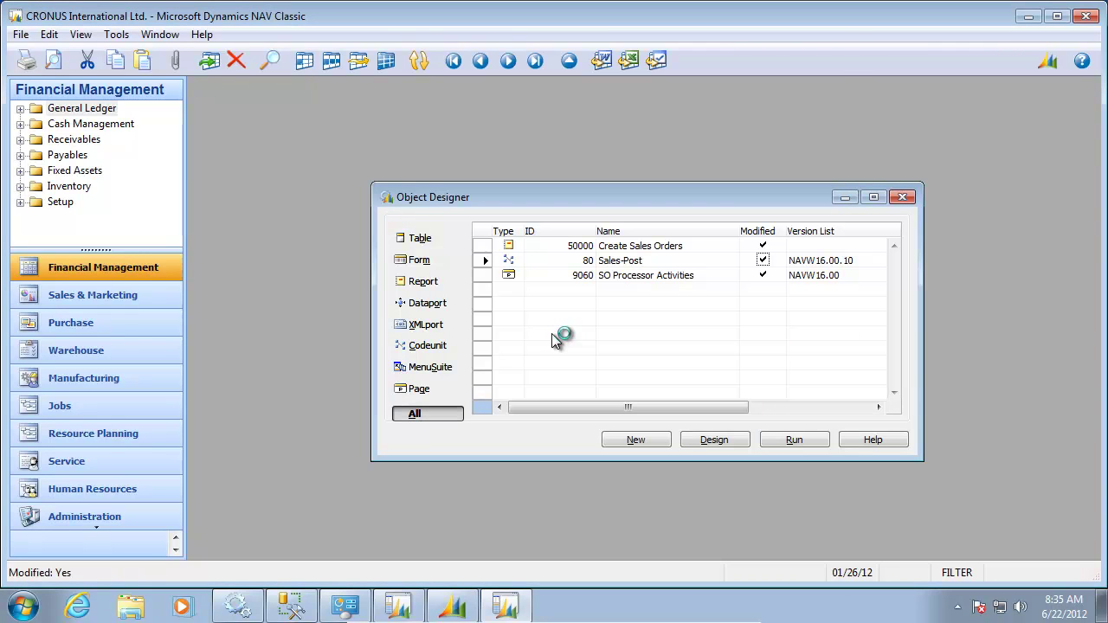
- Run the Create Sales Orders report without the progress bar, continue with posting, and accept the result messages
left_click(662, 246)
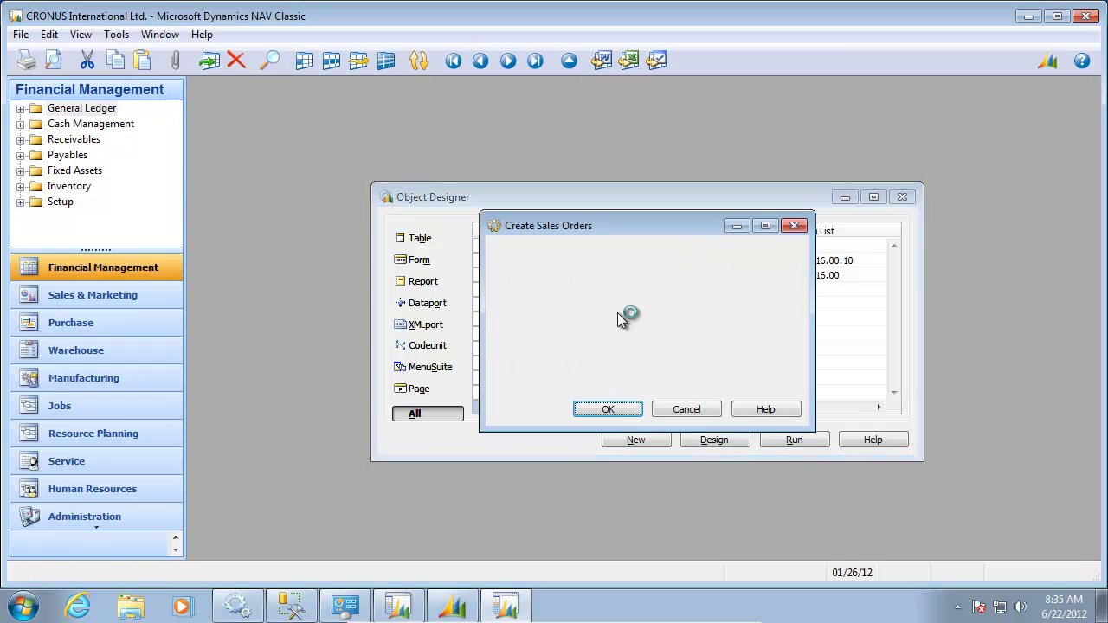
left_click(609, 408)
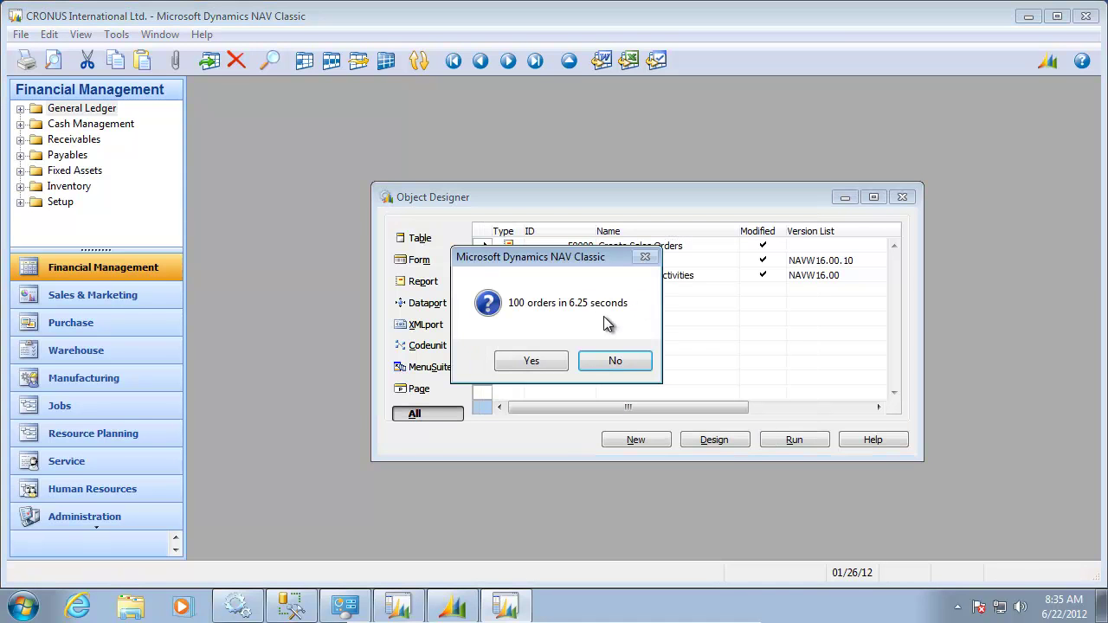
left_click(528, 362)
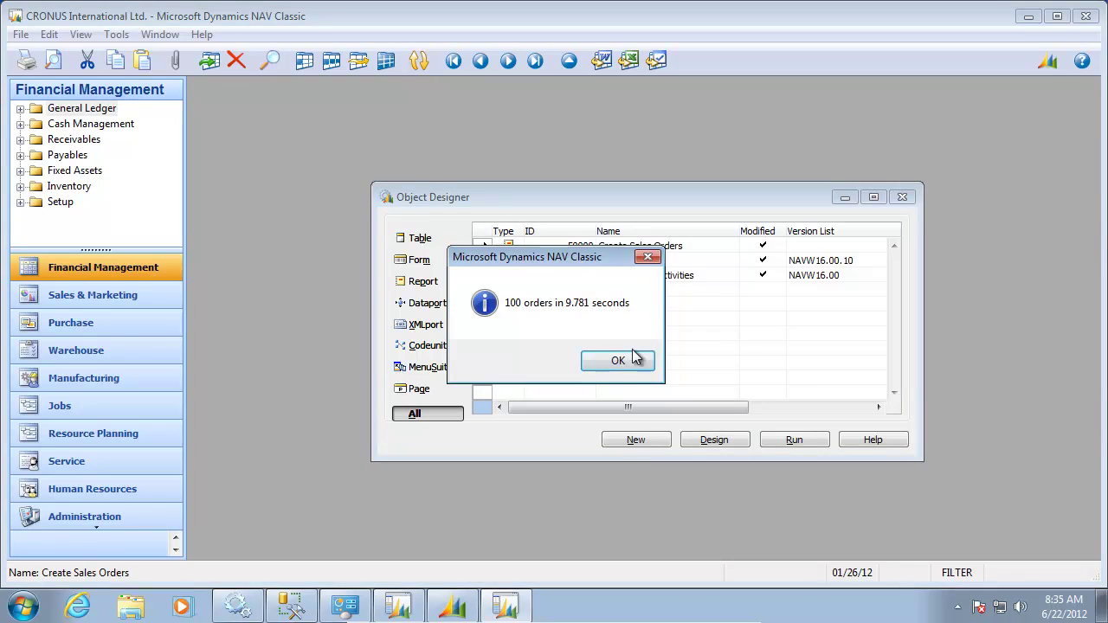
left_click(632, 358)
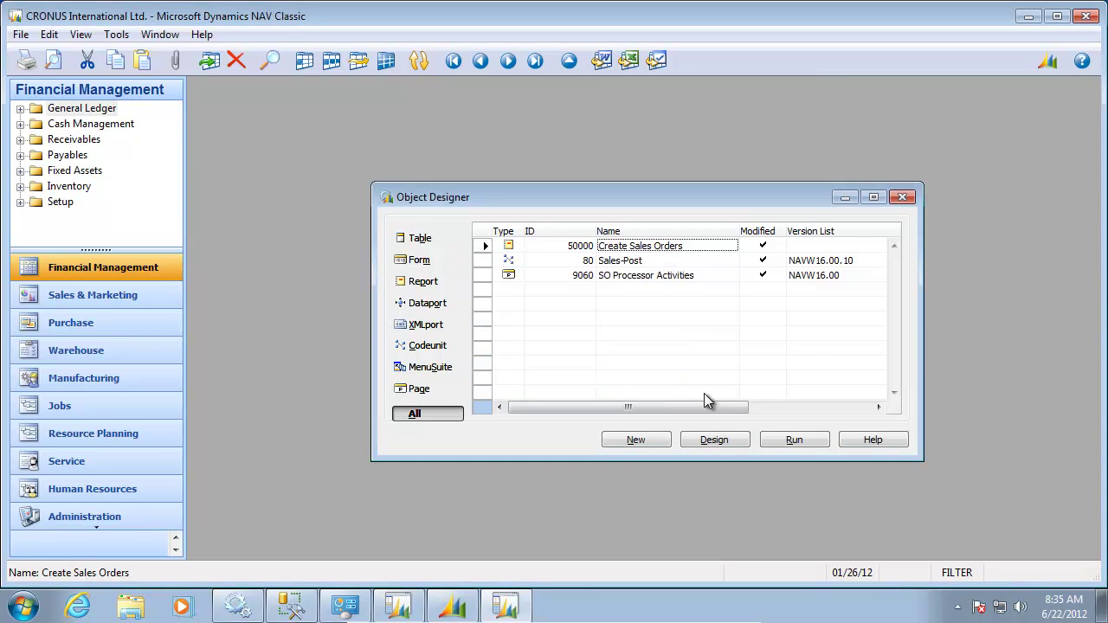
- Run Create Sales Orders a second time without the progress bar, post the orders, and accept the result messages
left_click(783, 441)
left_click(624, 410)
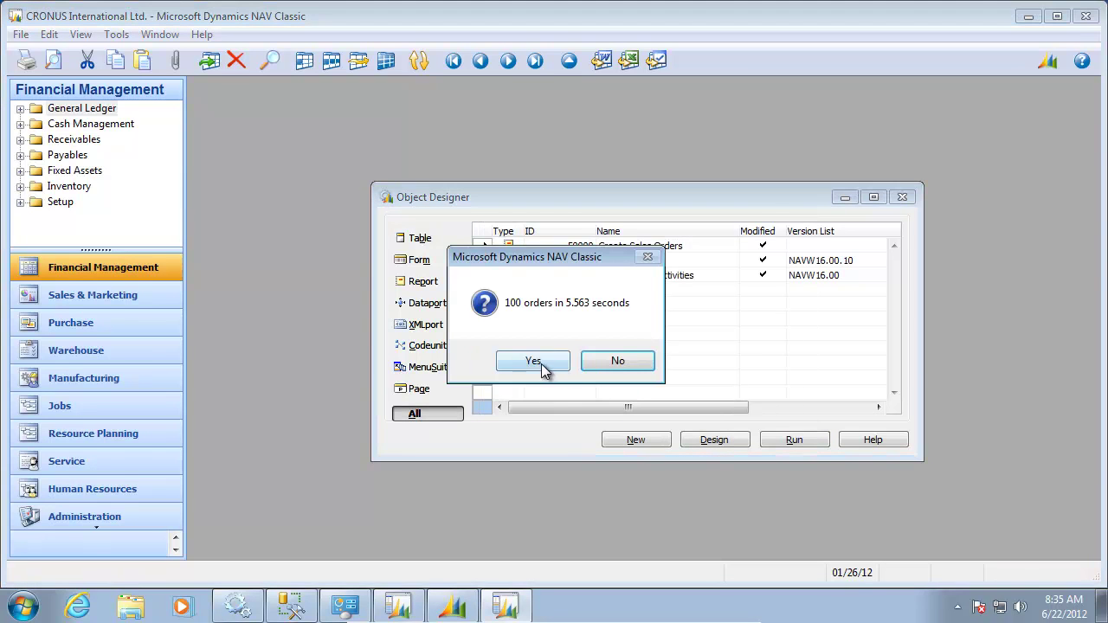
left_click(557, 356)
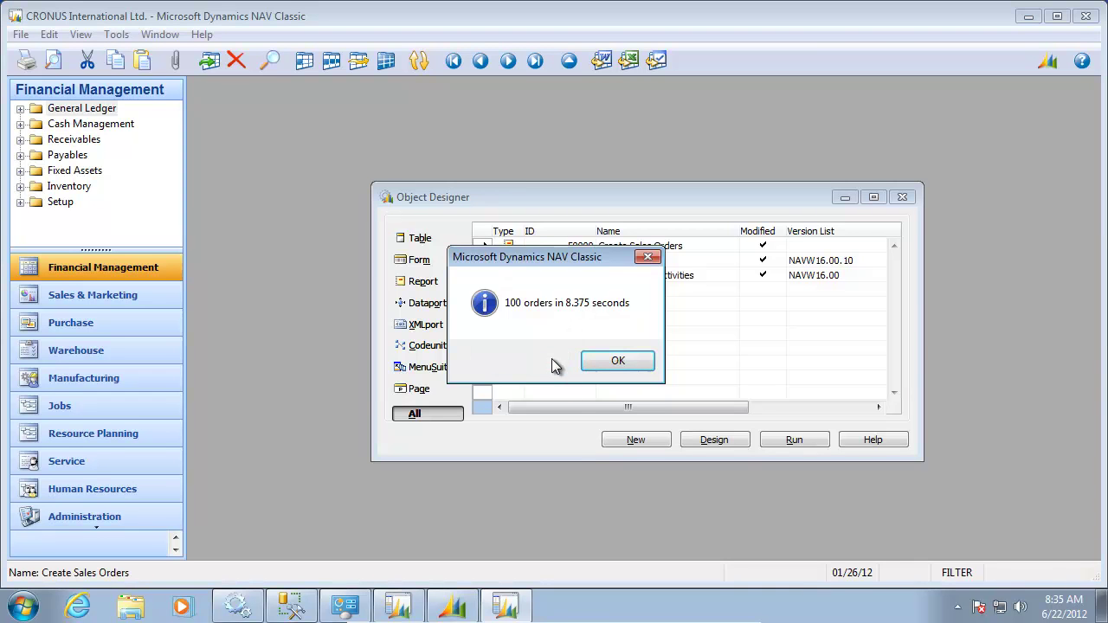
left_click(618, 361)
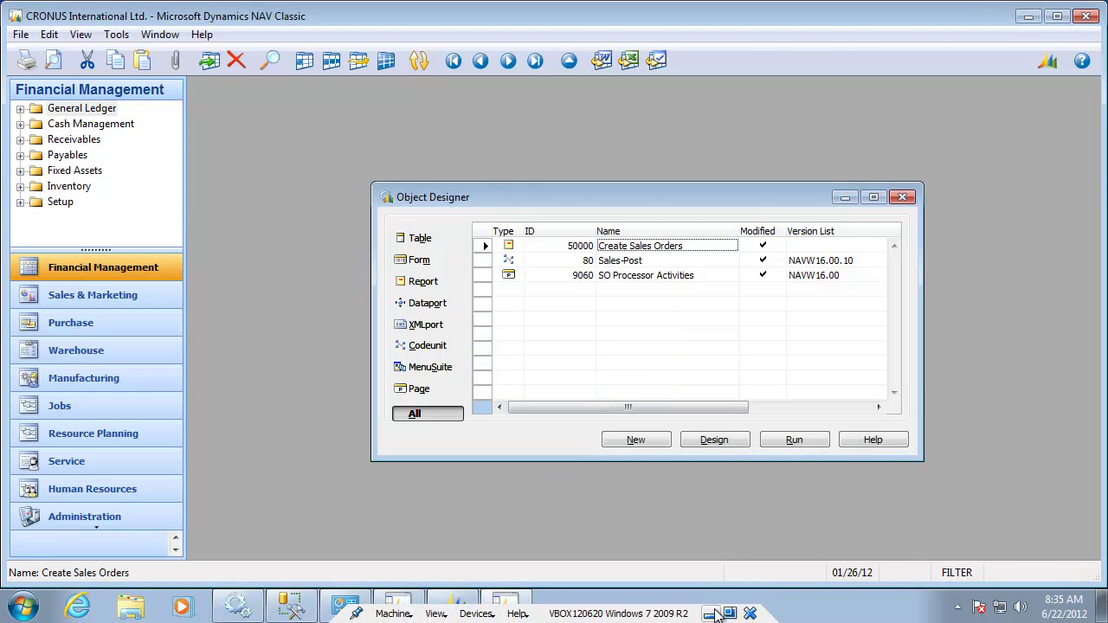
- Switch to the Excel timing sheet and enter 6.6 and 5.5 as the NAV2009 R2 Native first and second runs without progress bar
left_click(711, 614)
type("6.6")
key("Return")
key("Up")
key("Right")
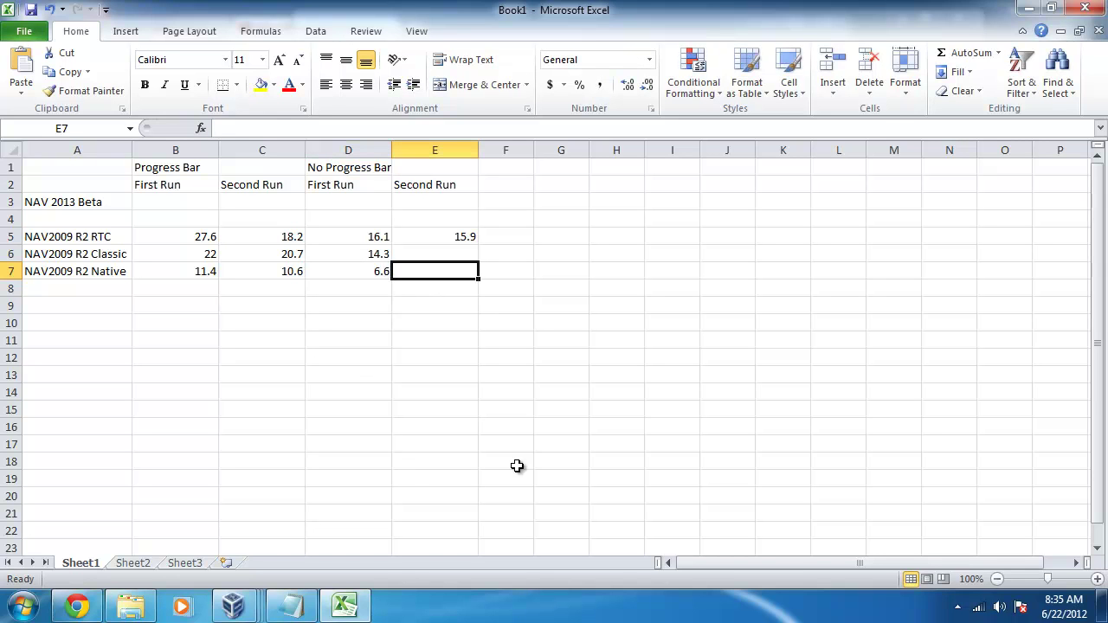
type("5.5")
key("Up")
- Compare the recorded RTC, Classic and Native timings with and without progress bar, ending at the NAV 2013 Beta first run cell
key("Down")
key("Left")
key("Left")
key("Left")
key("Left")
key("Up")
key("Down")
key("Right")
key("Right")
key("Right")
key("Left")
key("Left")
key("Right")
key("Right")
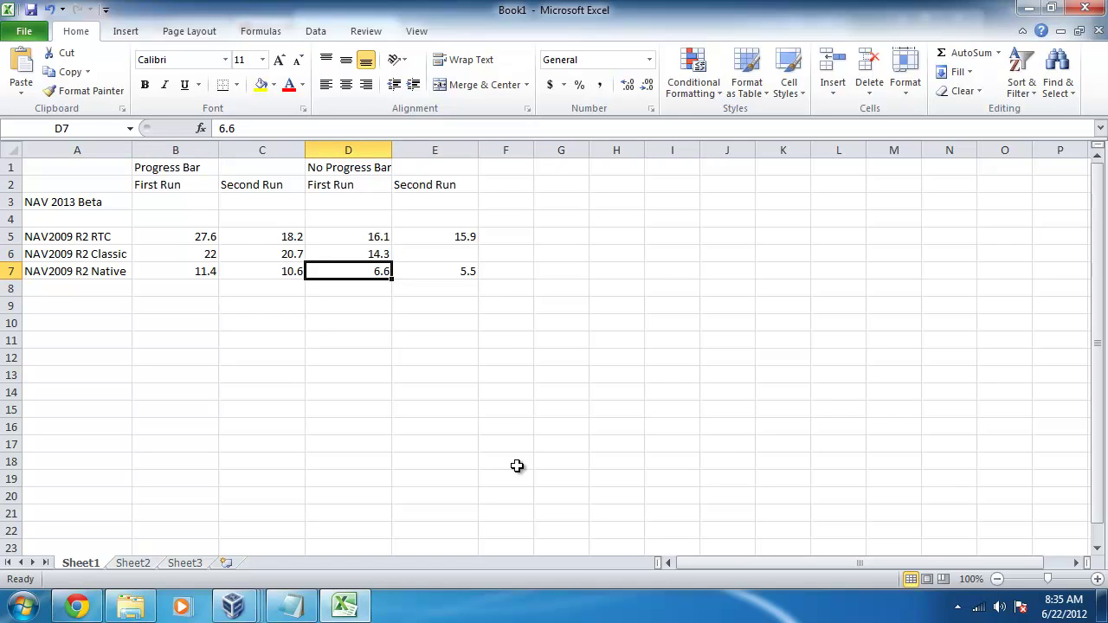
key("Up")
key("Left")
key("Left")
key("Down")
key("Up")
key("Up")
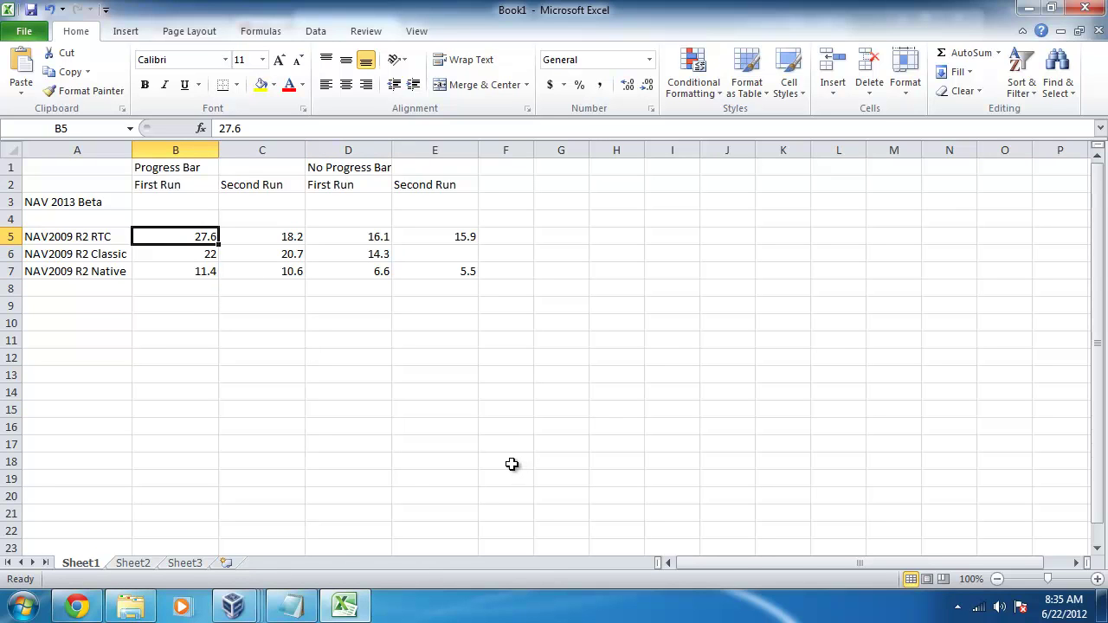
key("Up")
key("Up")
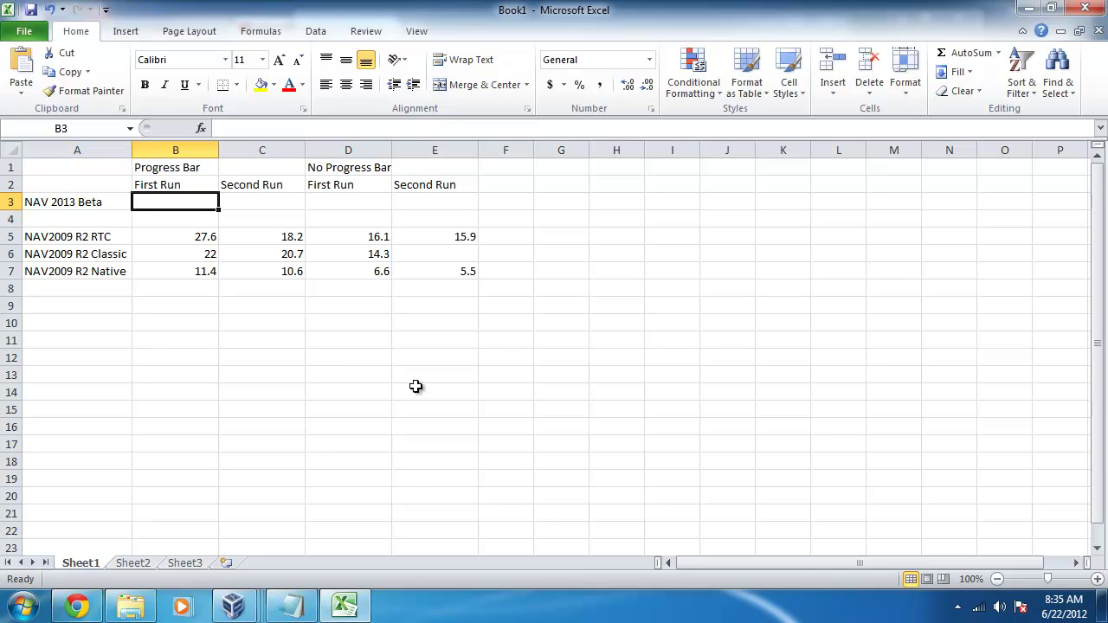
- Compare the memory and processor settings of the VBOX120615 Windows 7 64 bit and VBOX120620 Windows 7 2009 R2 machines in VirtualBox Manager
mouse_move(258, 616)
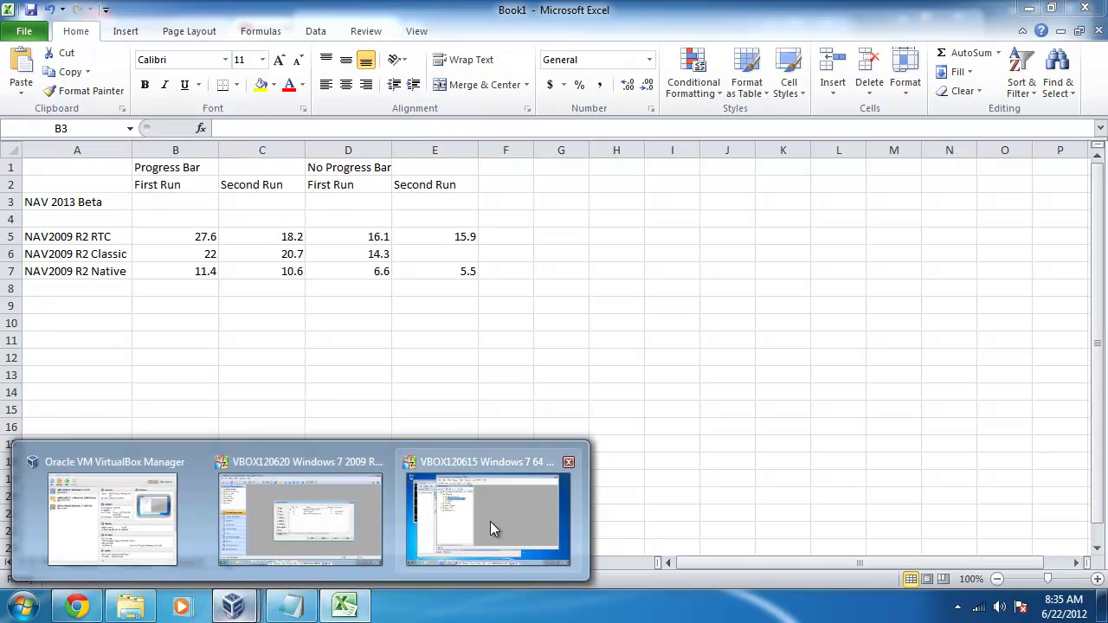
mouse_move(497, 519)
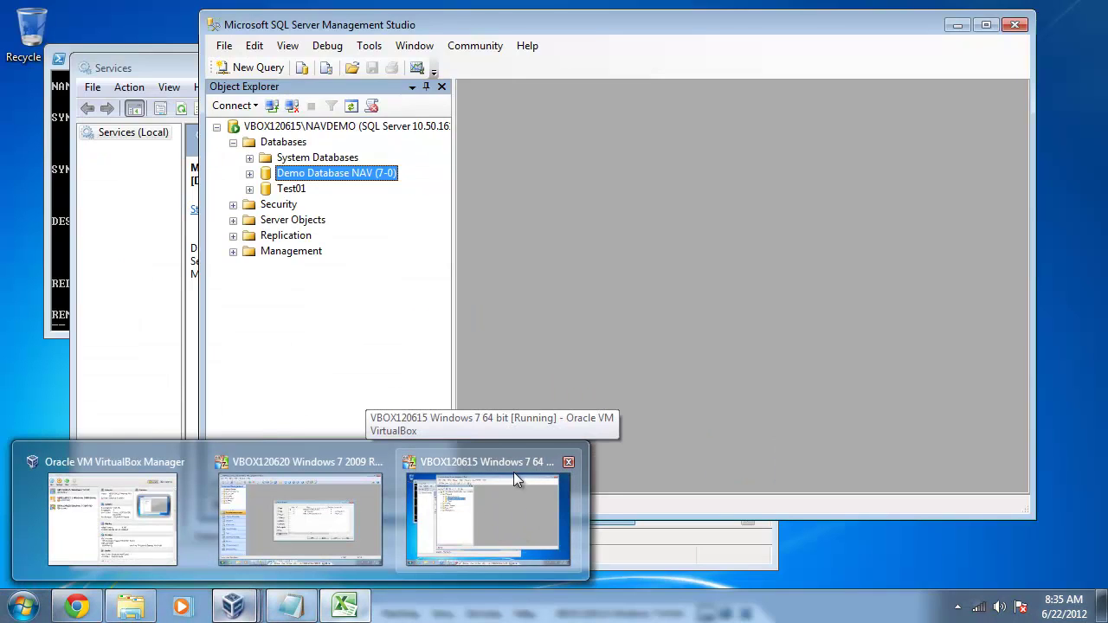
mouse_move(124, 522)
left_click(75, 522)
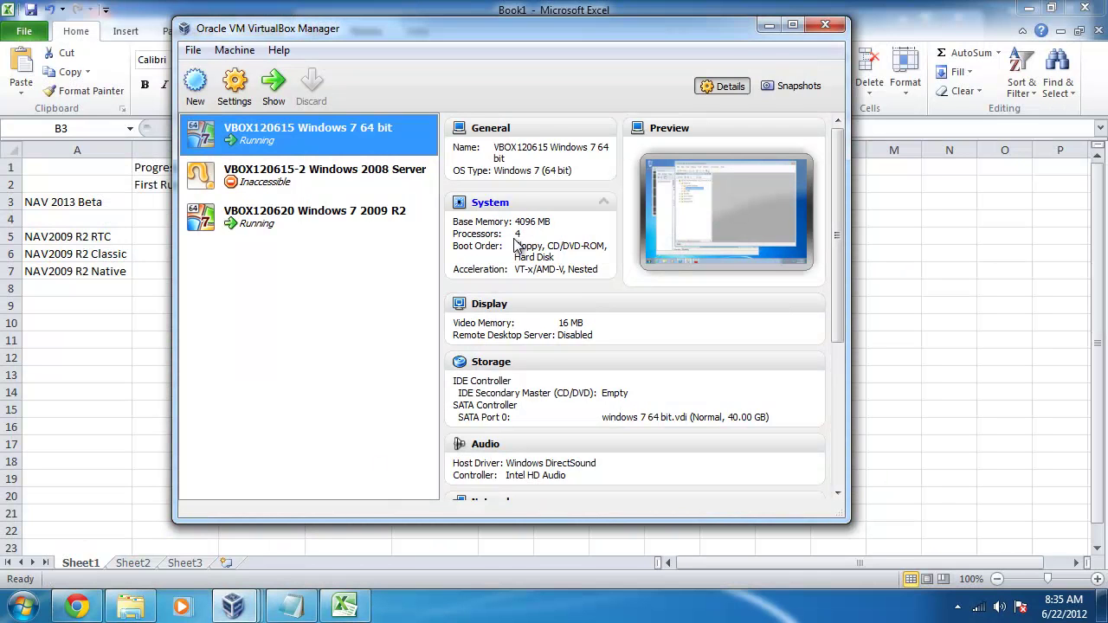
left_click(264, 227)
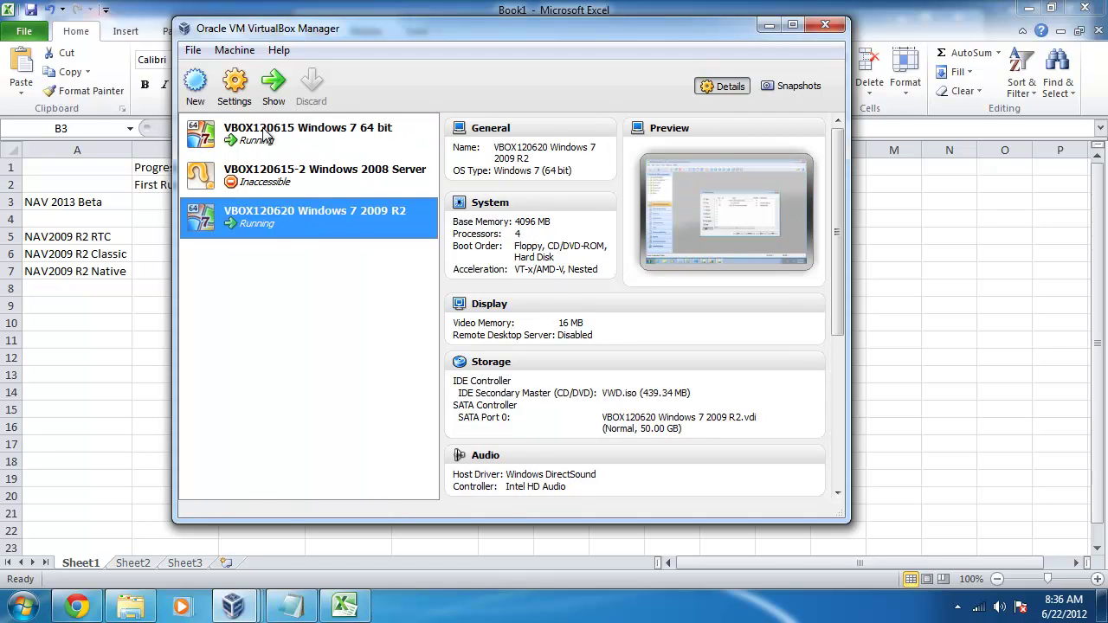
mouse_move(249, 143)
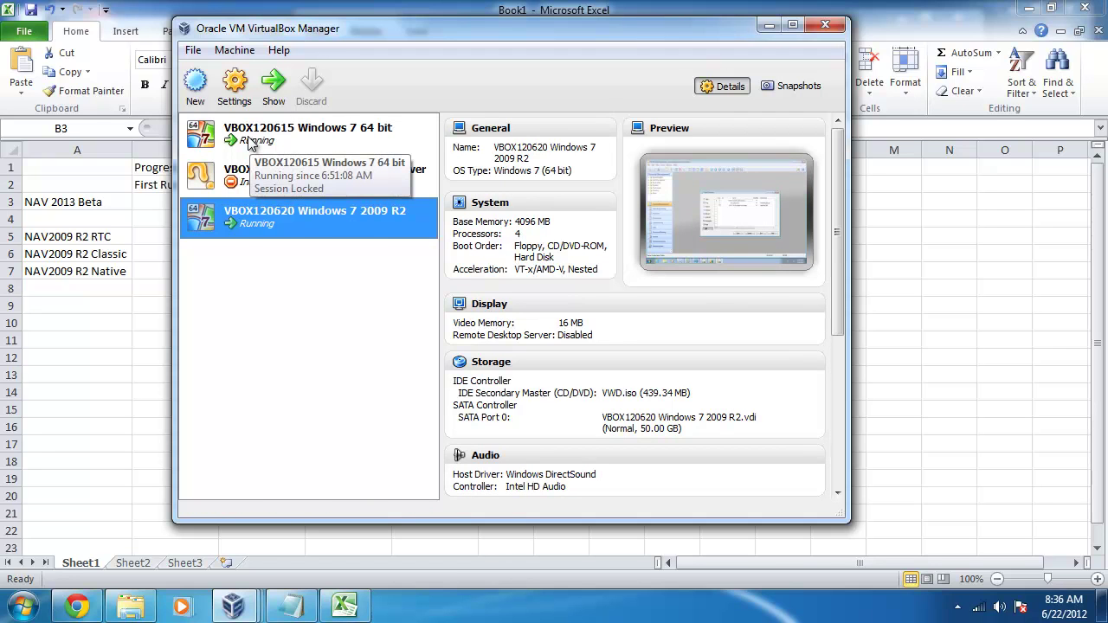
left_click(249, 142)
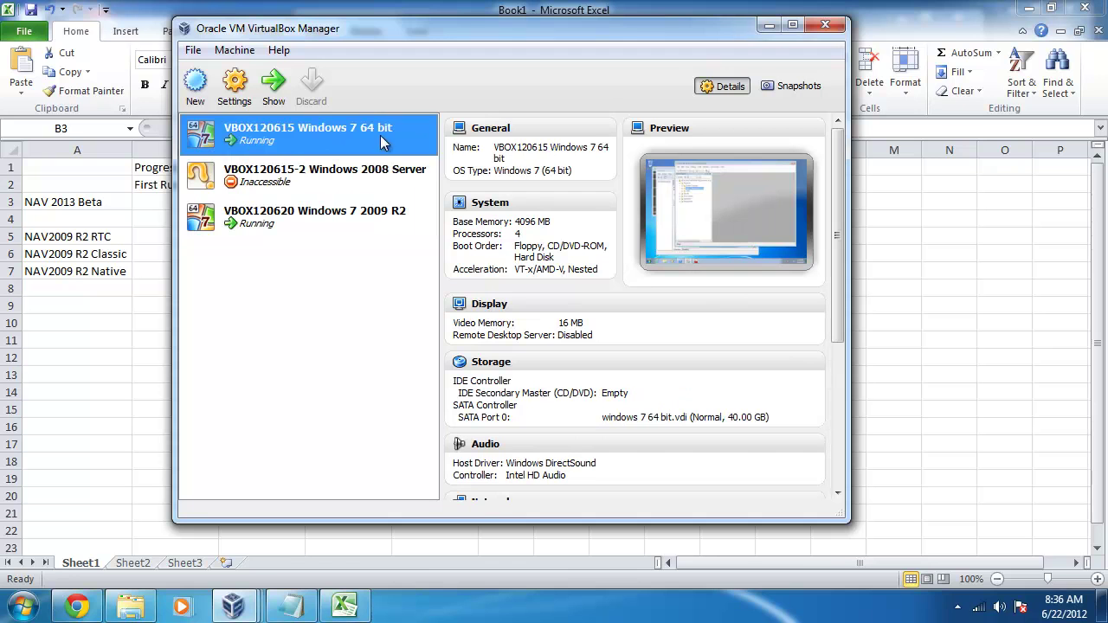
- Switch to the VBOX120615 virtual machine and open the Microsoft Dynamics NAV 2013 Development Environment
left_click(232, 606)
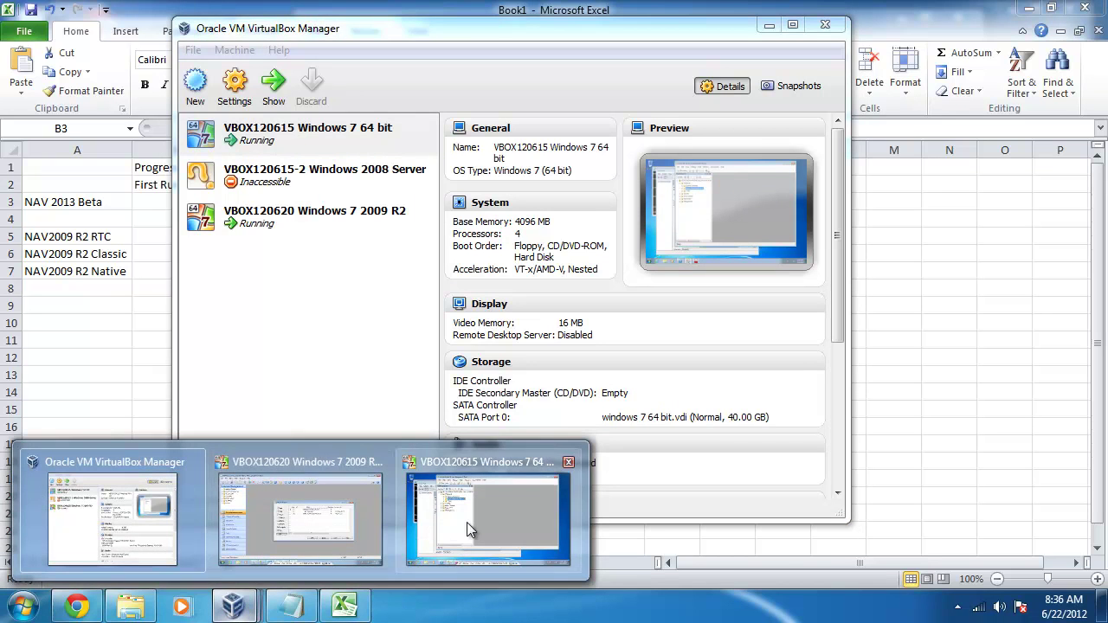
left_click(502, 520)
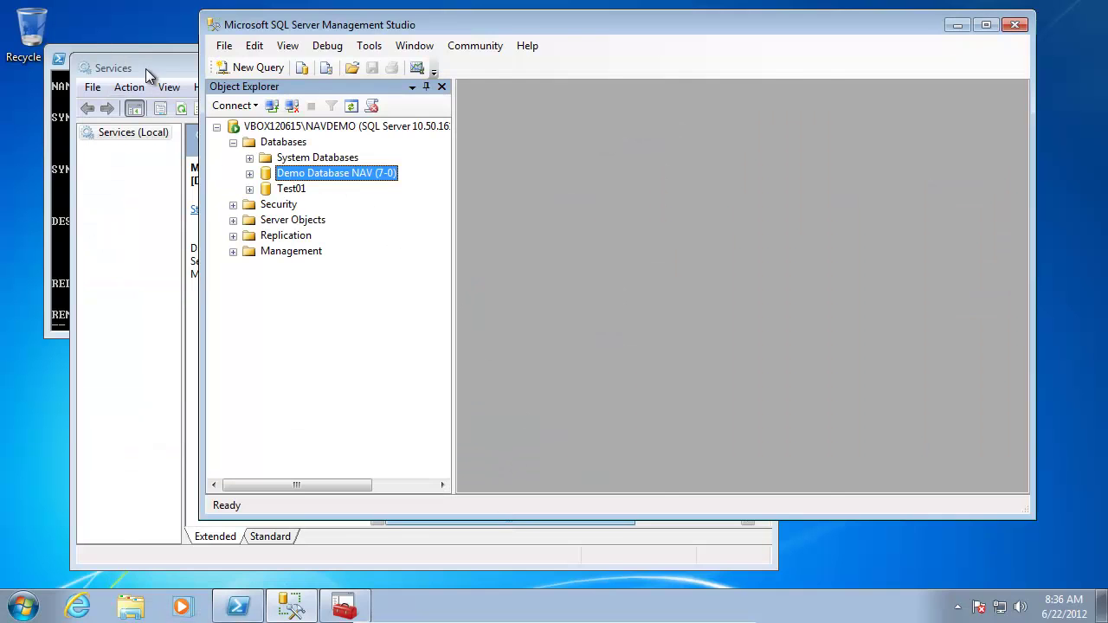
left_click_drag(145, 68, 193, 65)
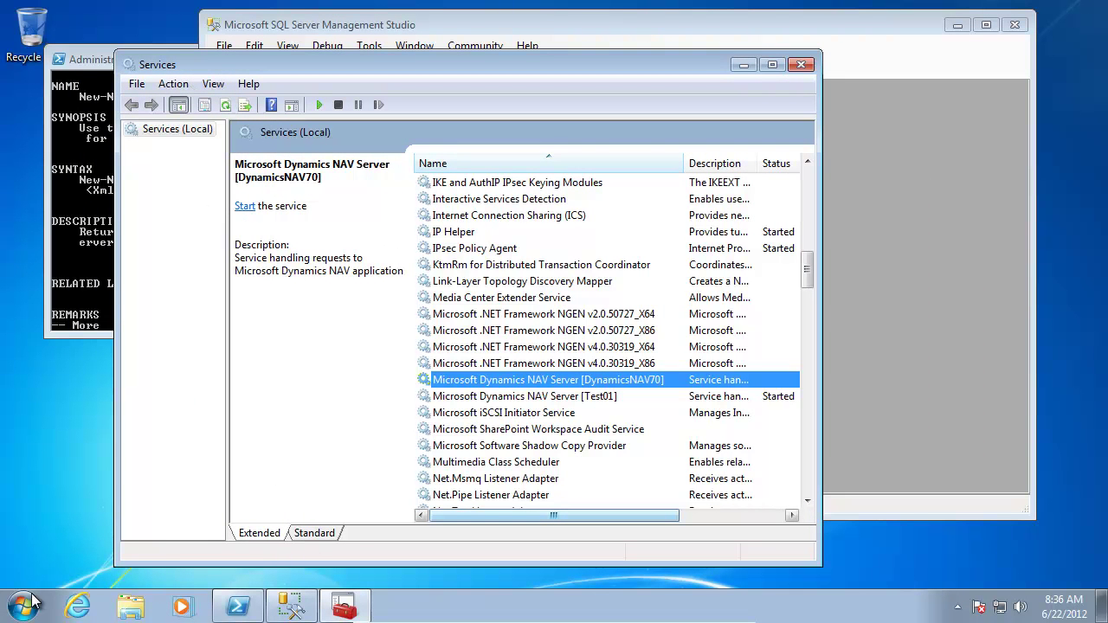
left_click(23, 606)
left_click(76, 246)
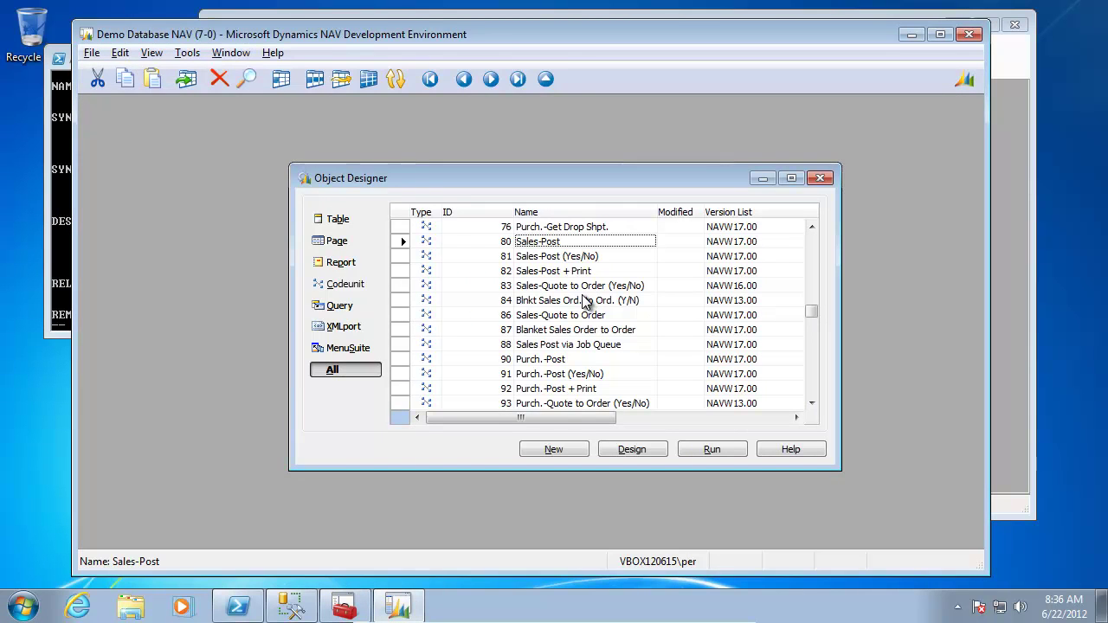
- Import all objects from Object05.fob into the Demo Database NAV (7-0) database
key("alt+f")
key("i")
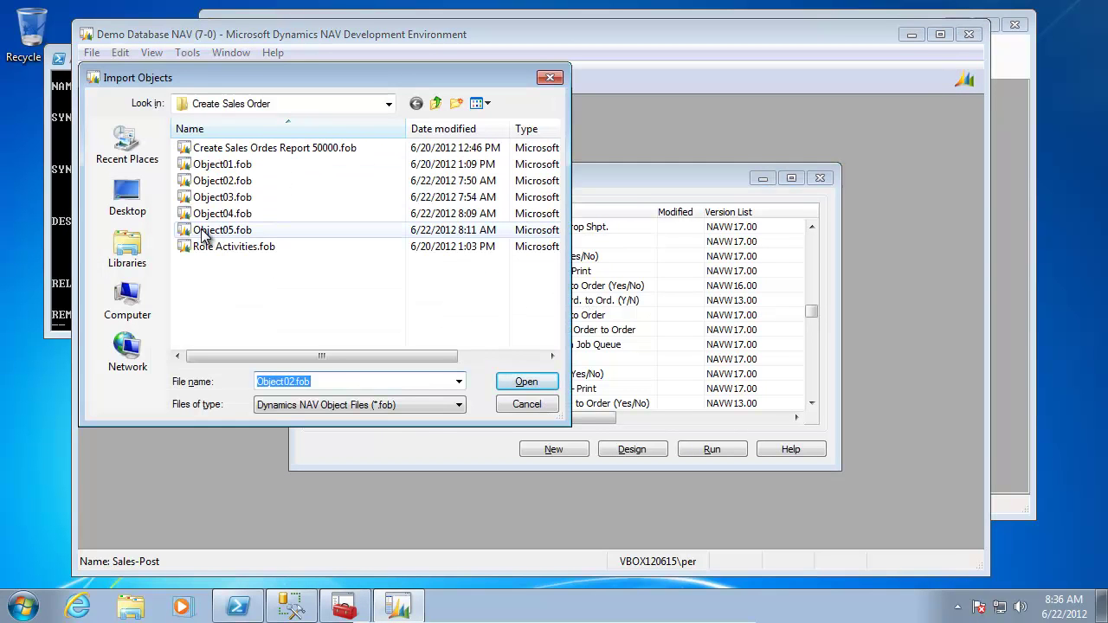
left_click(258, 230)
left_click(507, 372)
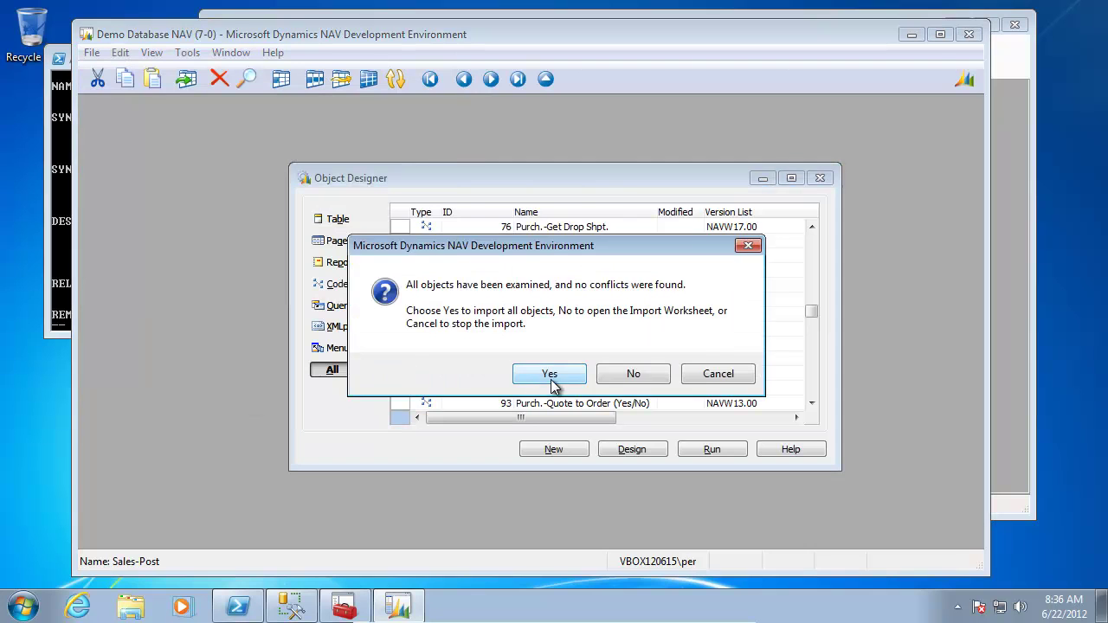
left_click(557, 377)
left_click(591, 394)
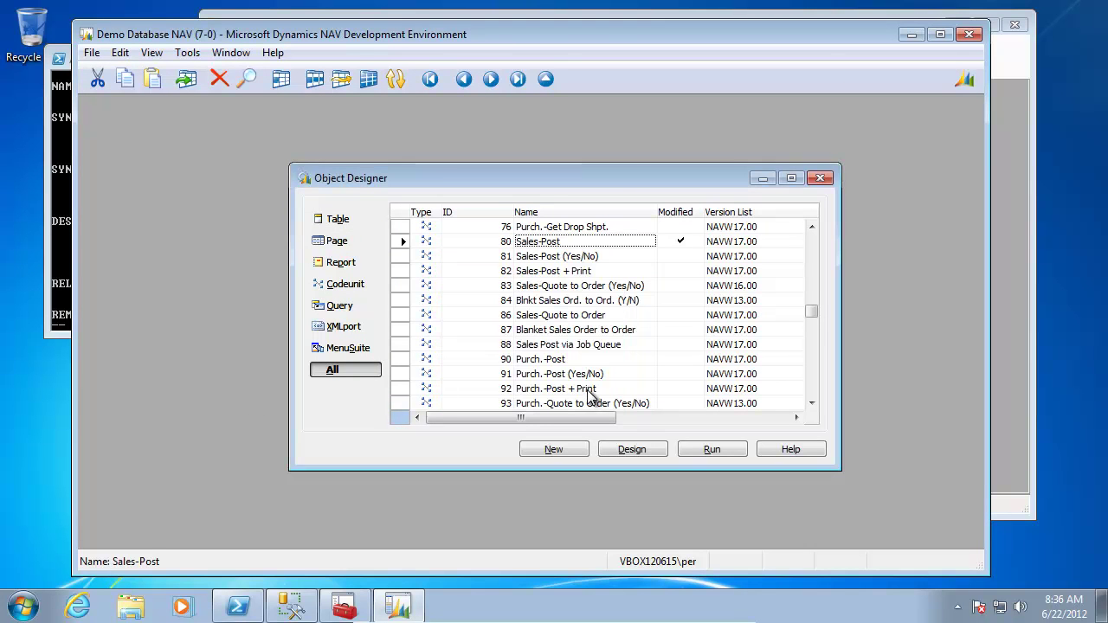
- Find object ID 50000 in the Object Designer to check the imported Create Sales Orders report
key("Left")
key("ctrl+f")
type("50000")
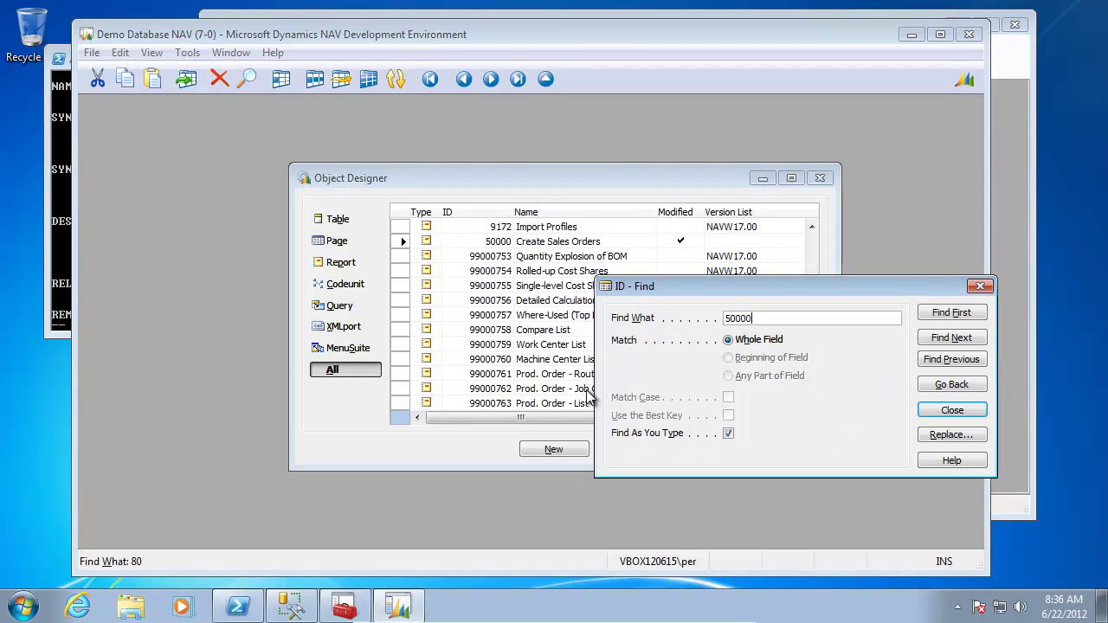
key("Return")
key("Right")
key("Left")
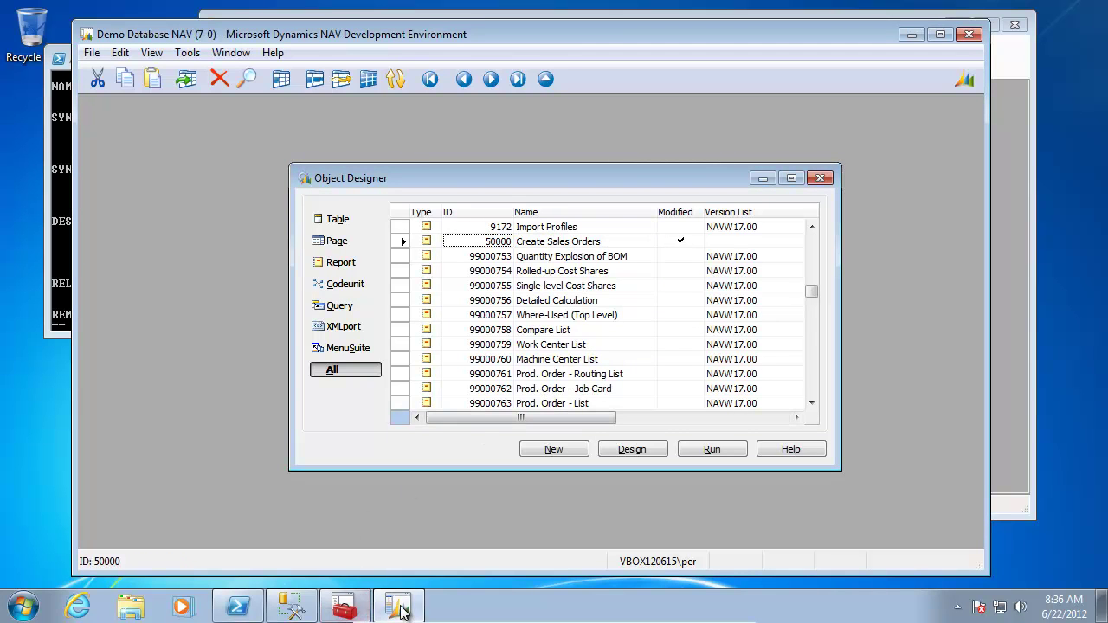
mouse_move(407, 608)
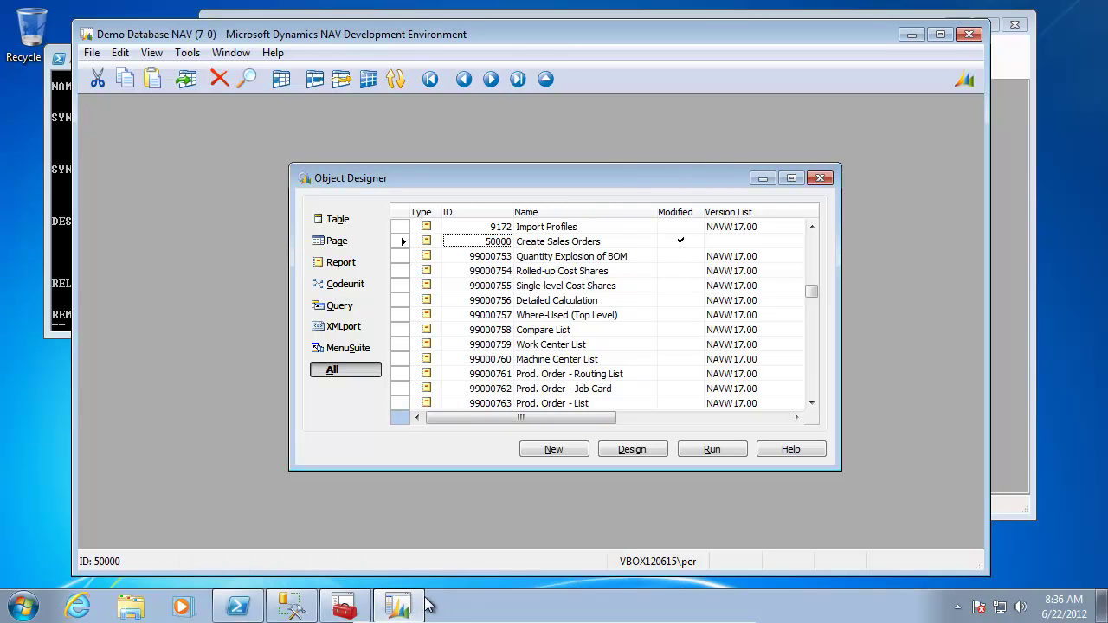
- Open the Microsoft Dynamics NAV 2013 client with the DynamicsNAV70 server service started, and accept the demonstration company message
left_click(32, 611)
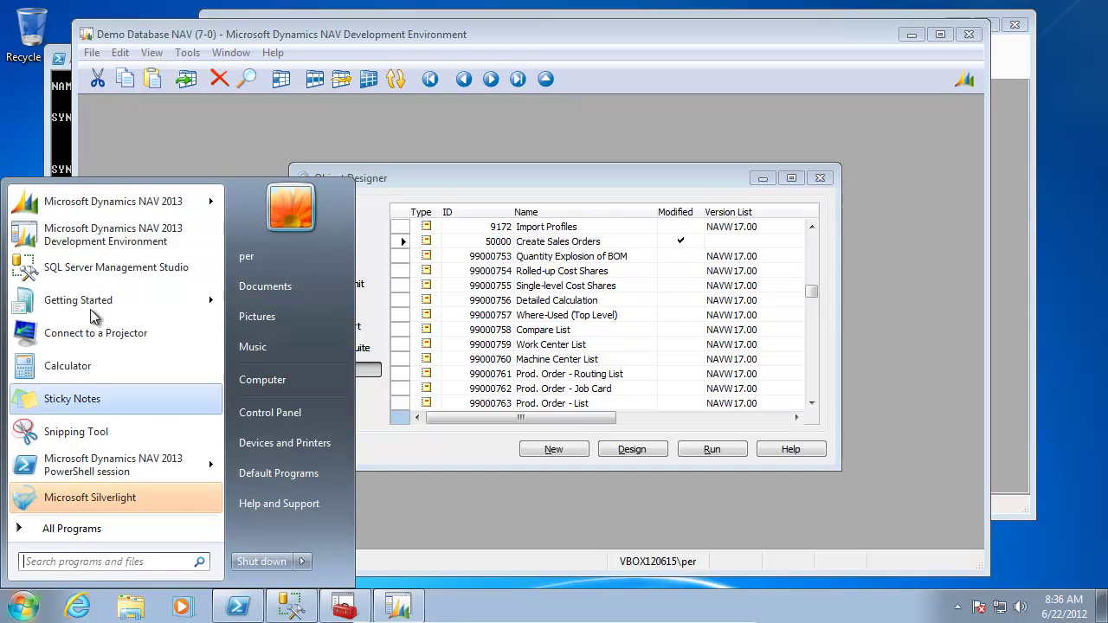
left_click(108, 200)
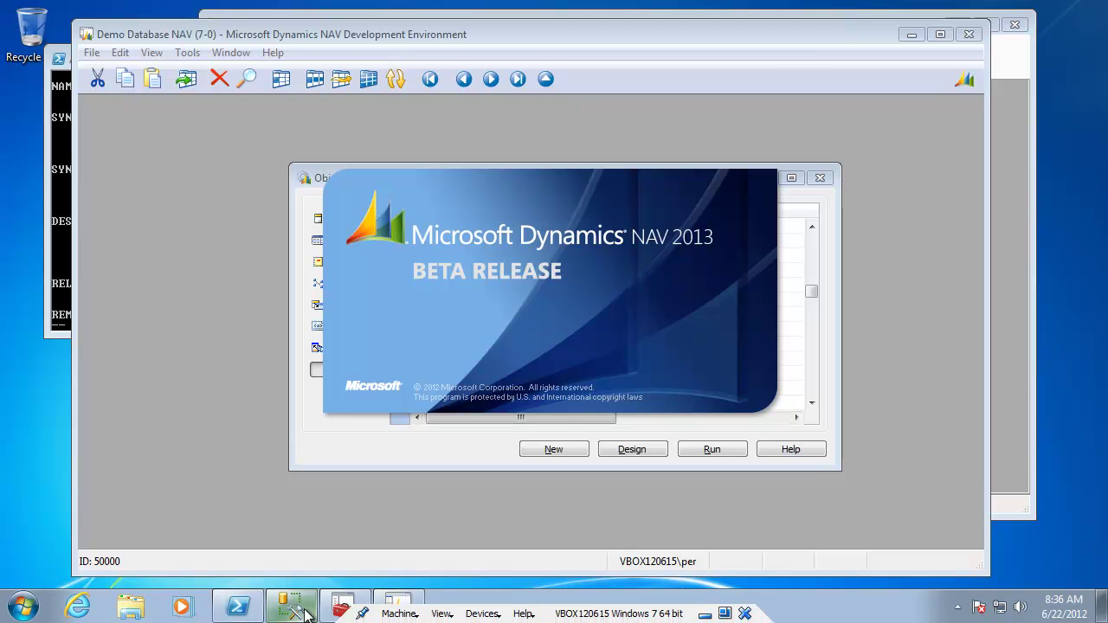
left_click(343, 607)
right_click(520, 381)
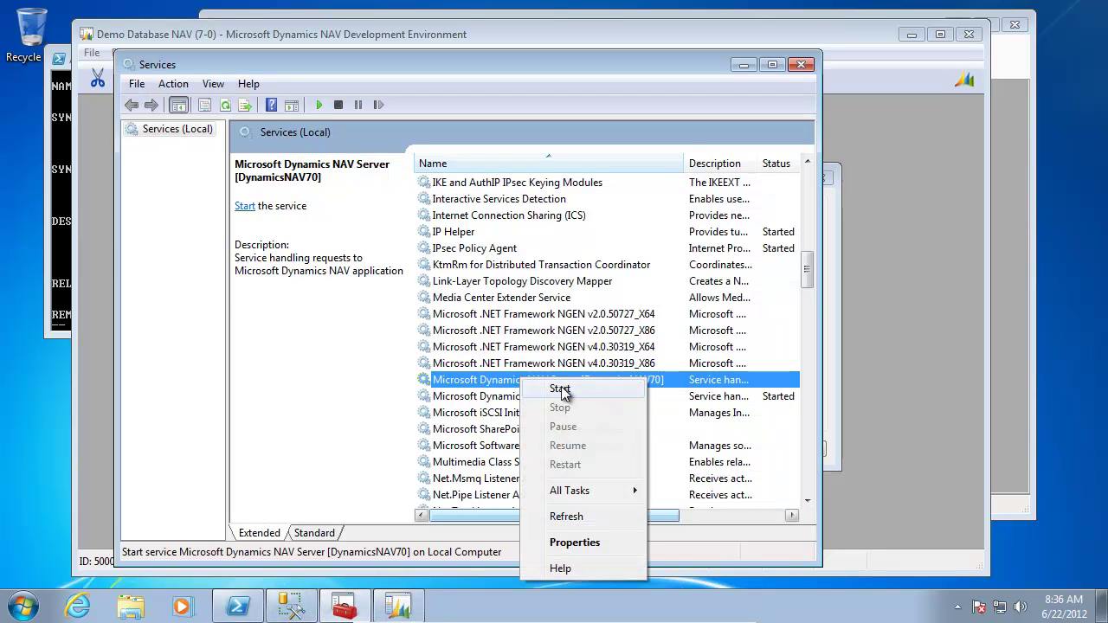
left_click(554, 389)
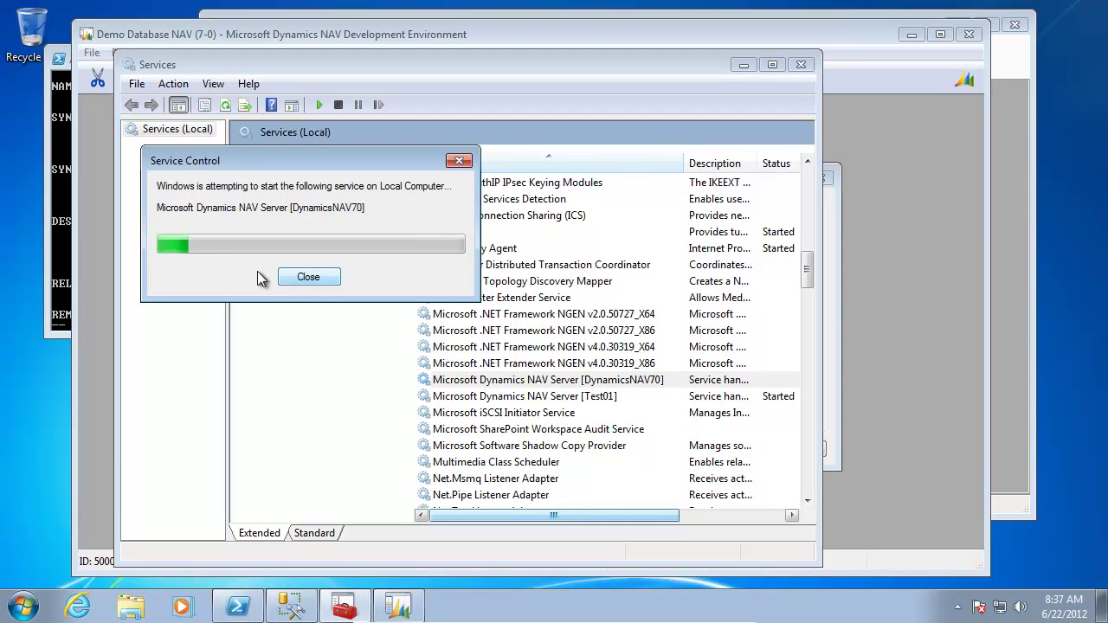
left_click(309, 277)
left_click(112, 41)
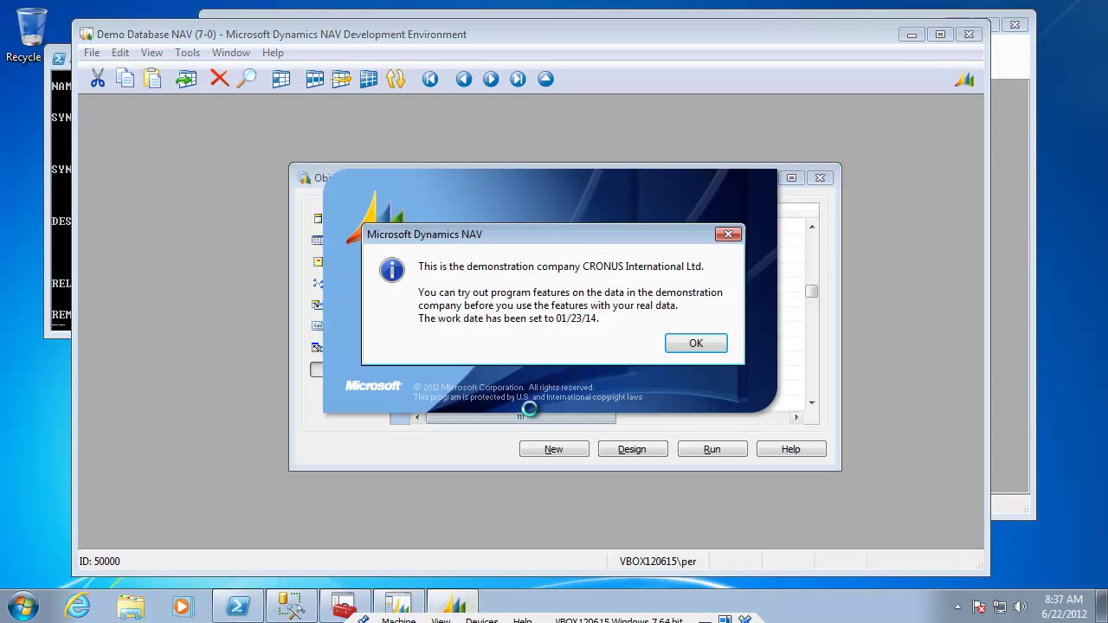
left_click(685, 344)
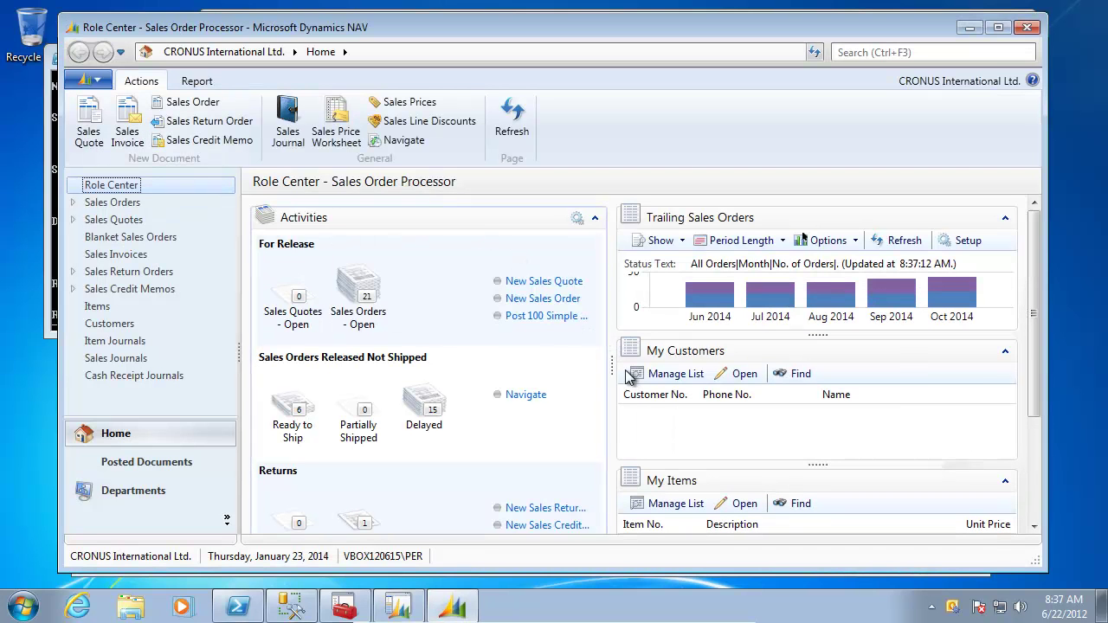
- Run the Post 100 Simple orders activity from the Role Center, continue with posting, and accept the result messages
left_click(546, 316)
left_click(472, 342)
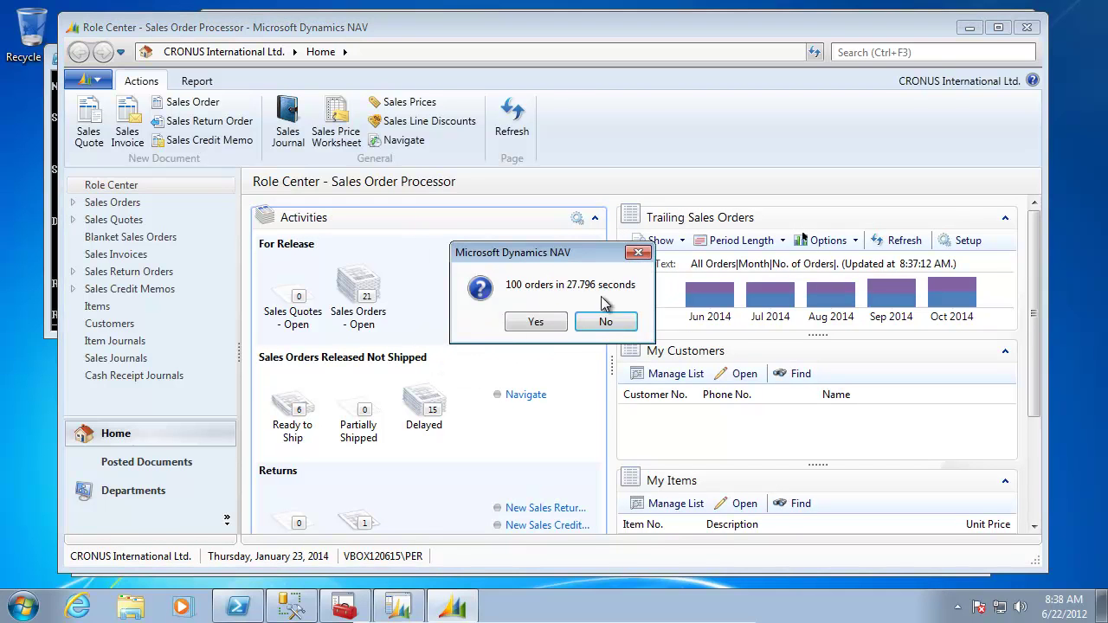
left_click(535, 322)
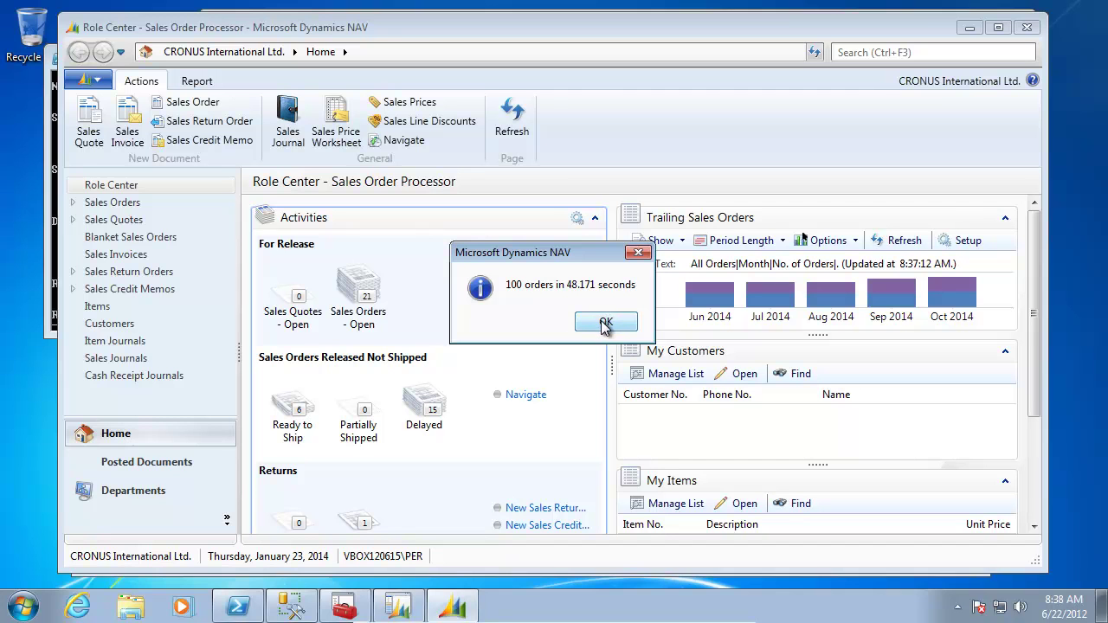
left_click(604, 323)
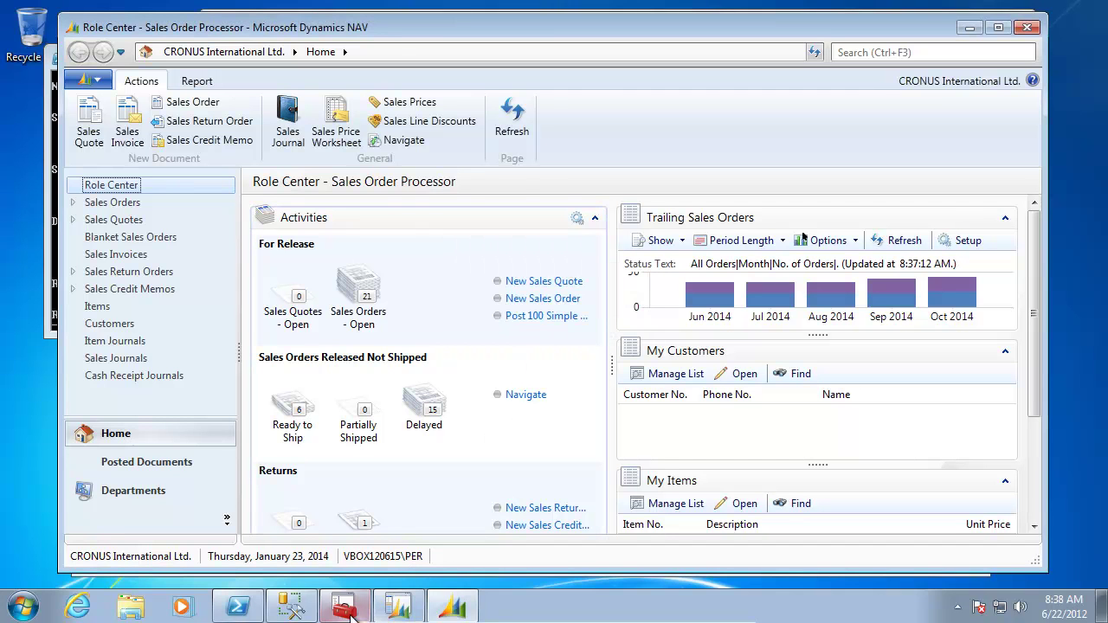
- Switch to the Excel timing sheet and enter 27.8 as the NAV 2013 Beta first run with progress bar
left_click(289, 606)
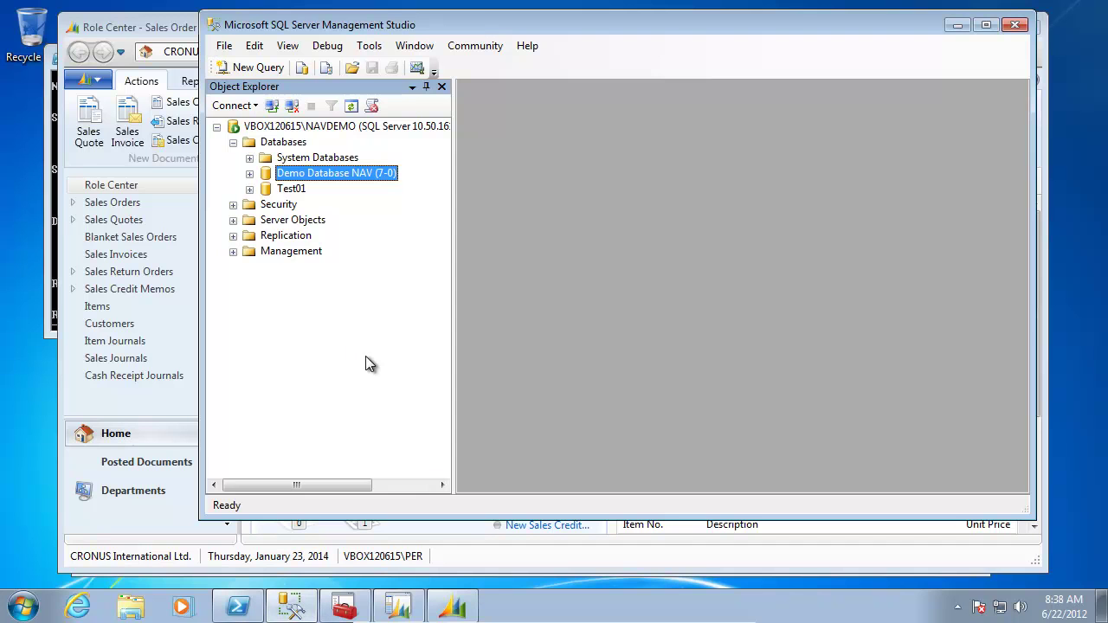
mouse_move(656, 618)
left_click(705, 614)
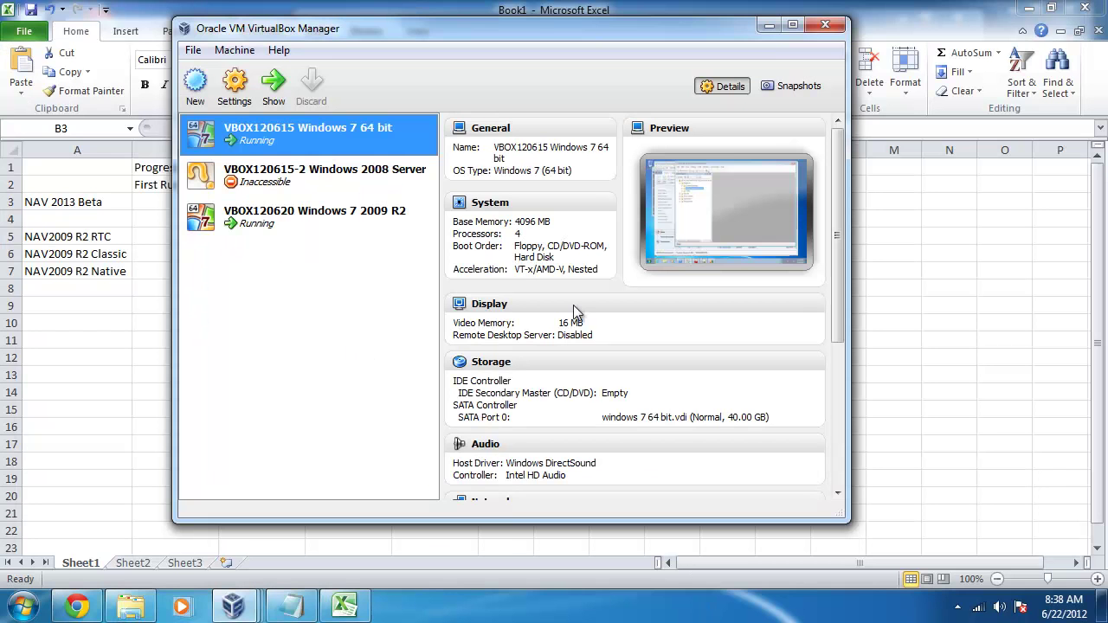
left_click(160, 203)
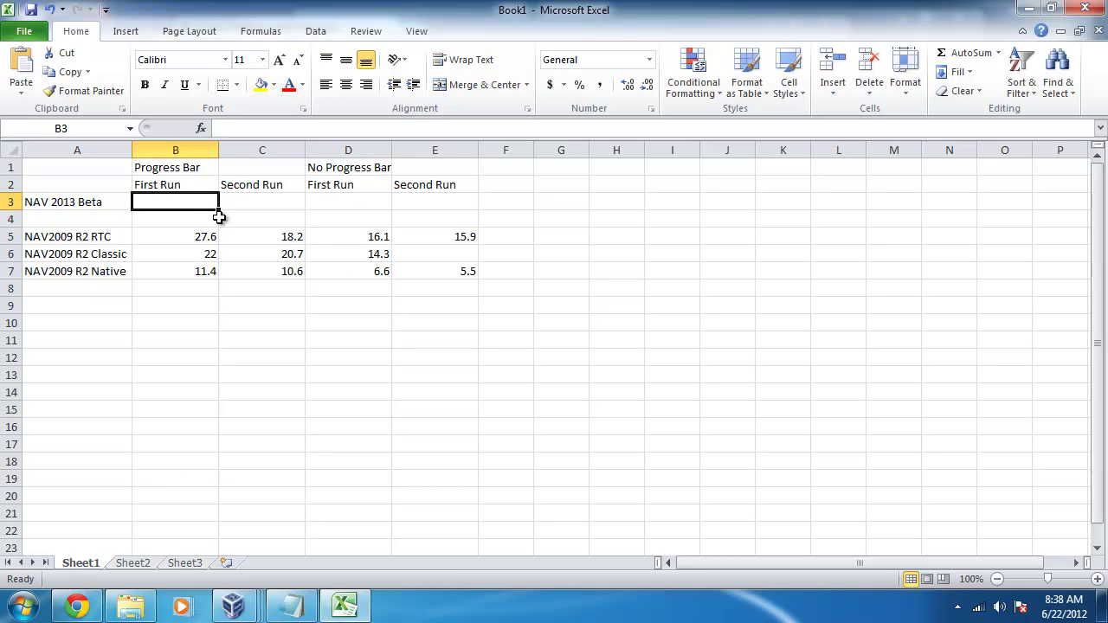
type("27.8")
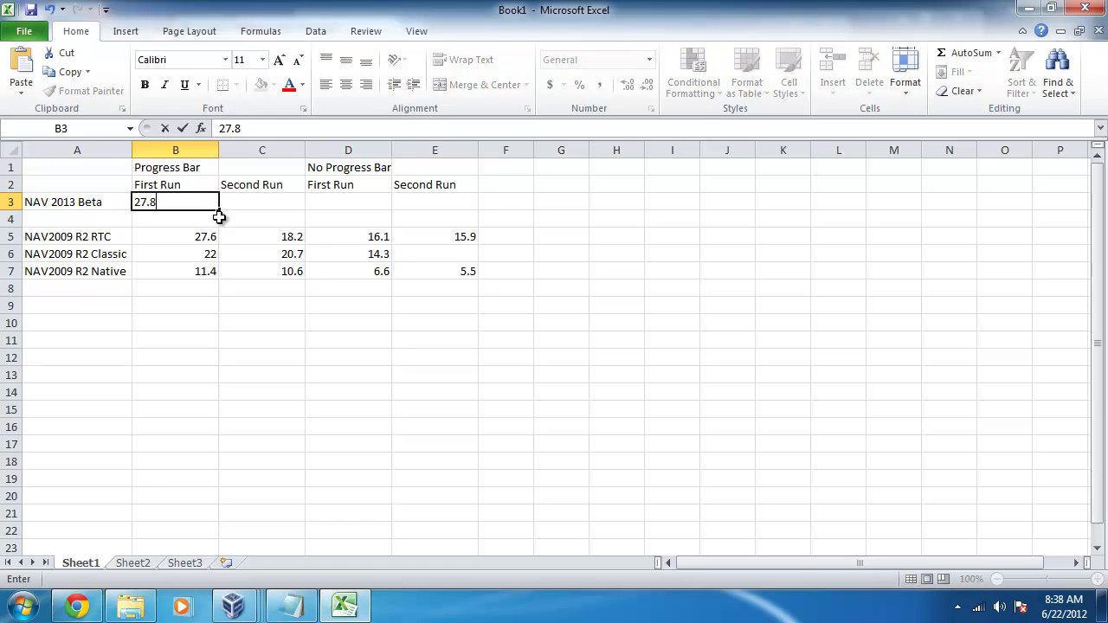
key("Return")
key("Up")
key("Right")
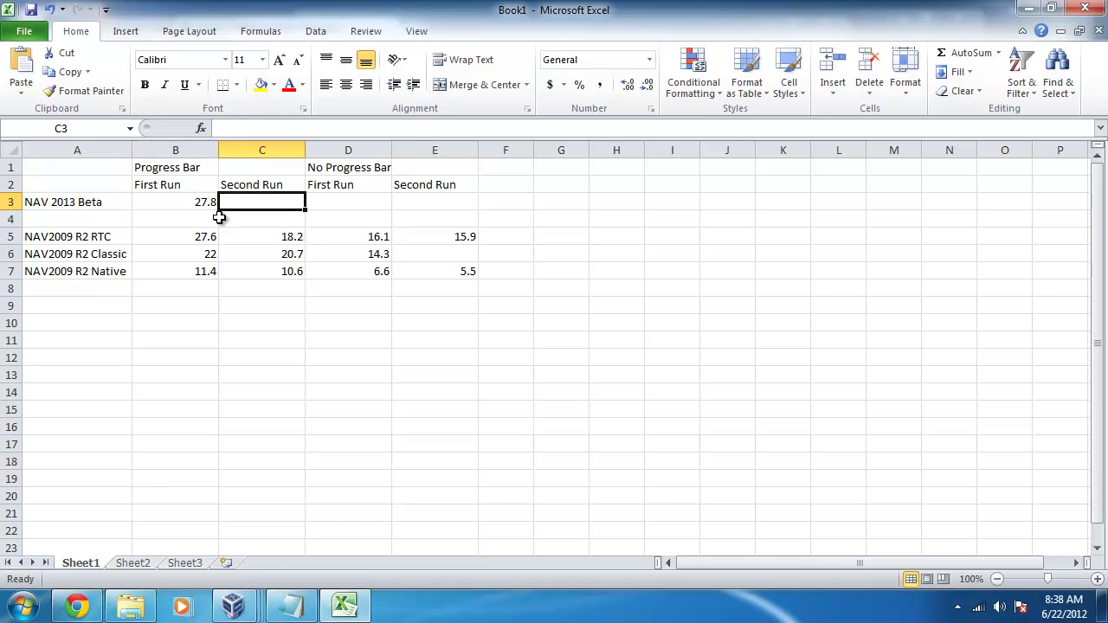
- Return to the NAV 2013 client and run the Post 100 Simple orders activity a second time, posting the orders and accepting the results
mouse_move(231, 605)
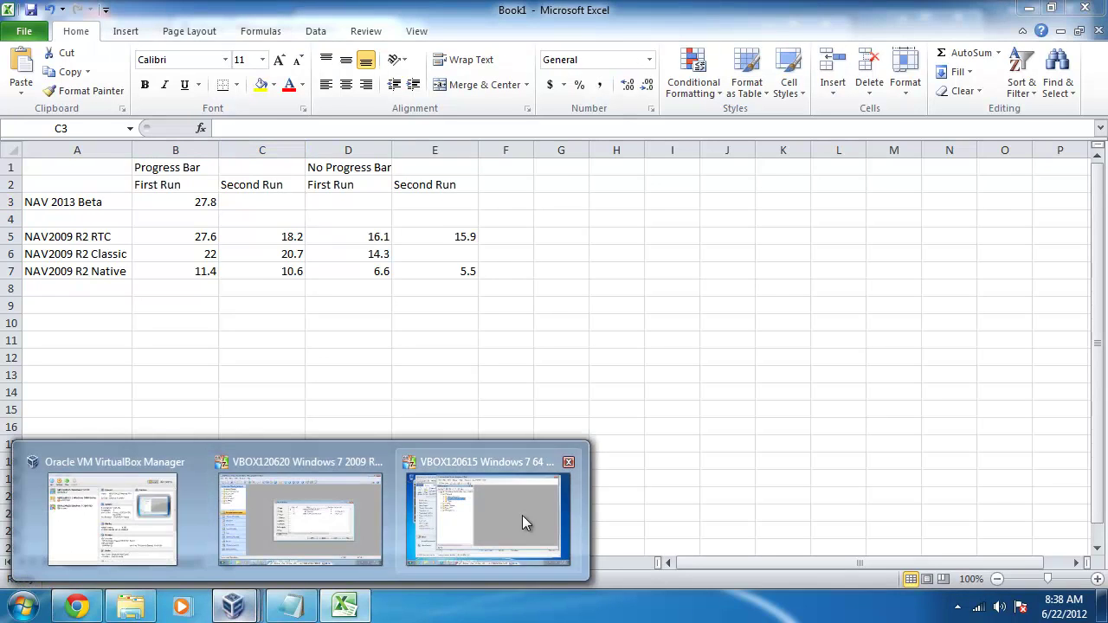
left_click(528, 516)
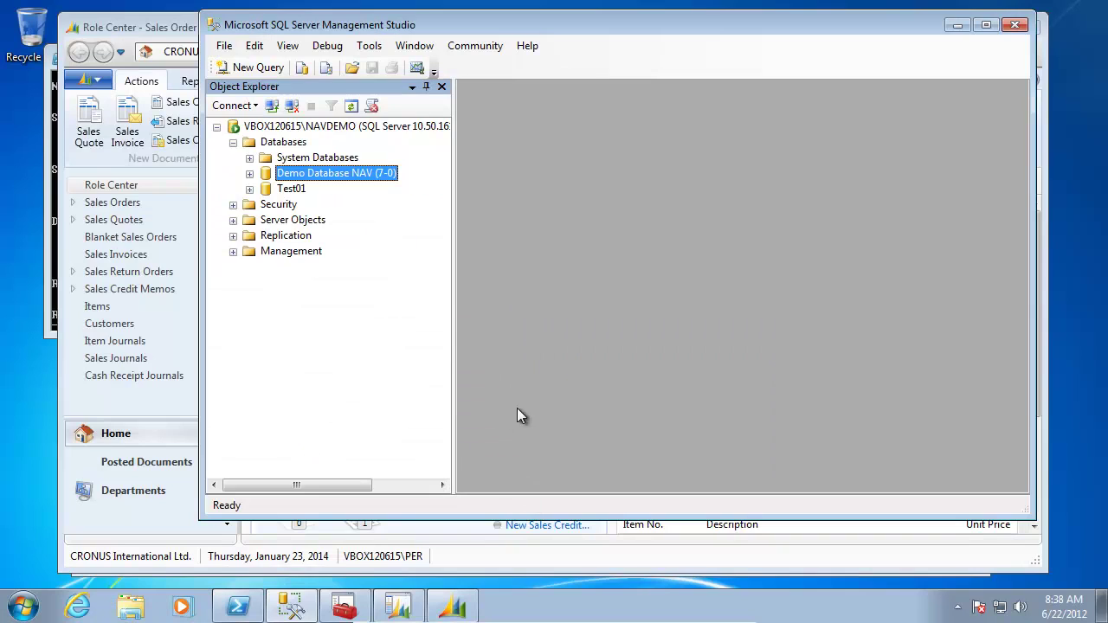
left_click(142, 25)
left_click(540, 317)
left_click(472, 341)
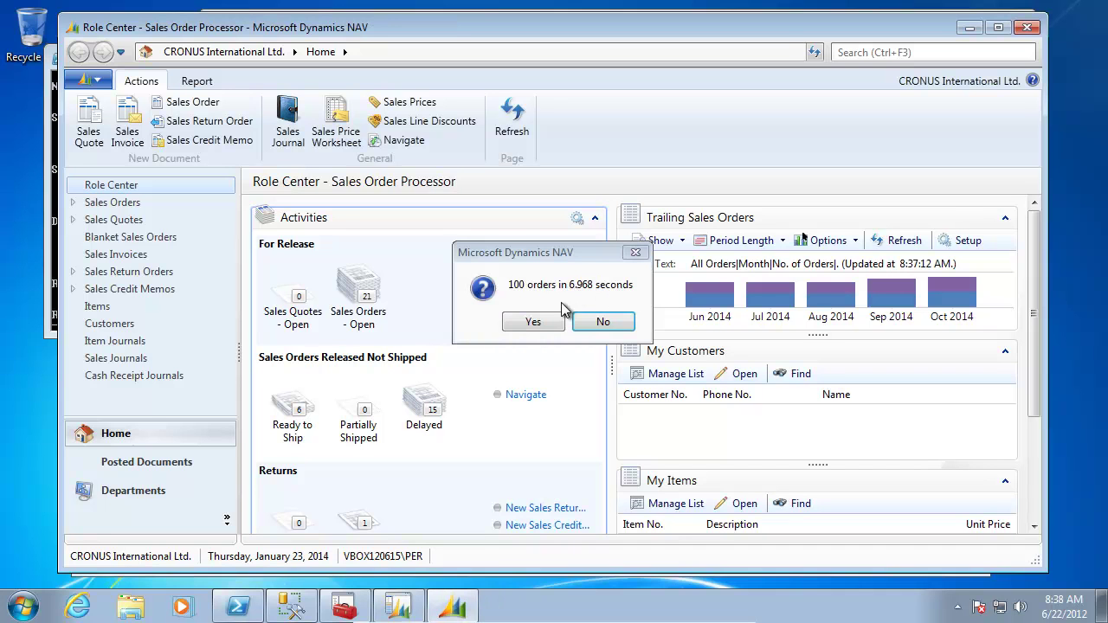
left_click(533, 322)
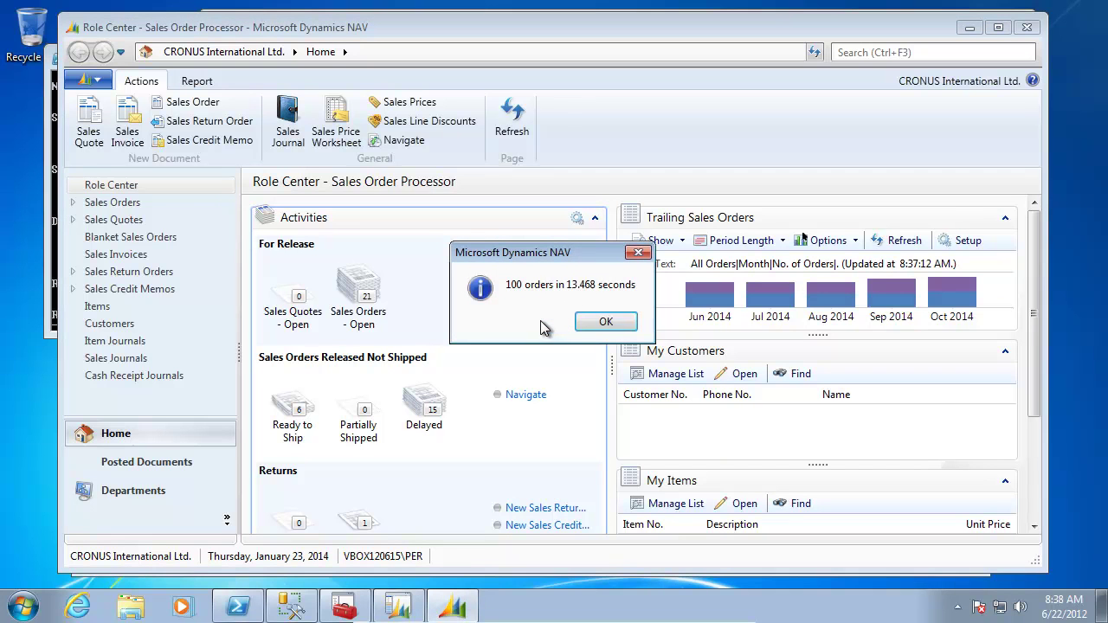
left_click(604, 323)
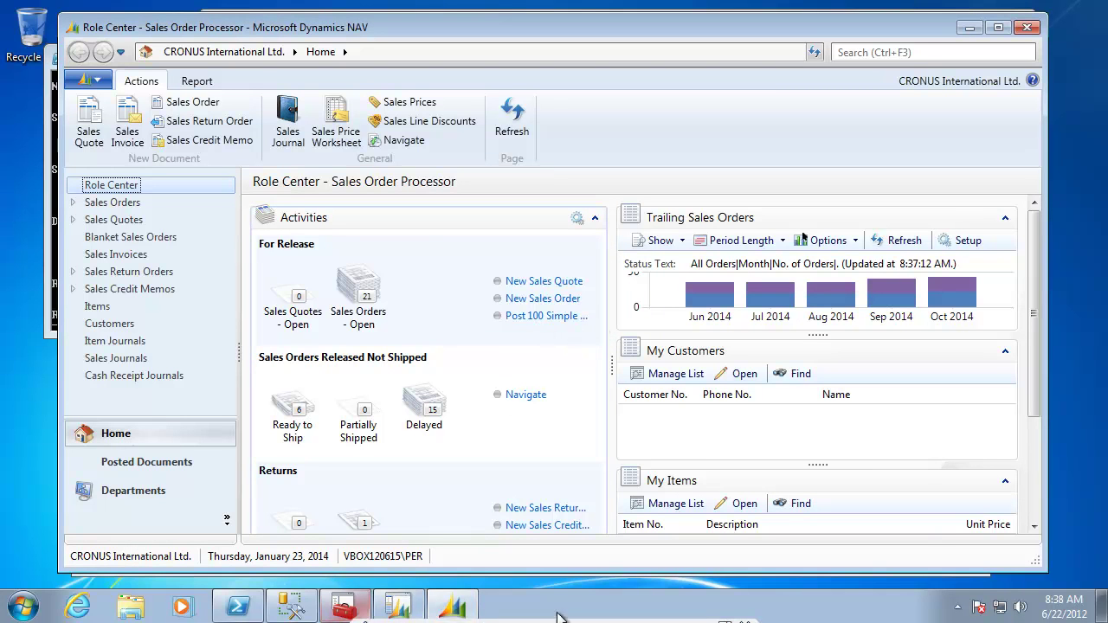
- Switch to the Excel timing sheet and enter 6.9 as the NAV 2013 Beta second run with progress bar
left_click(705, 614)
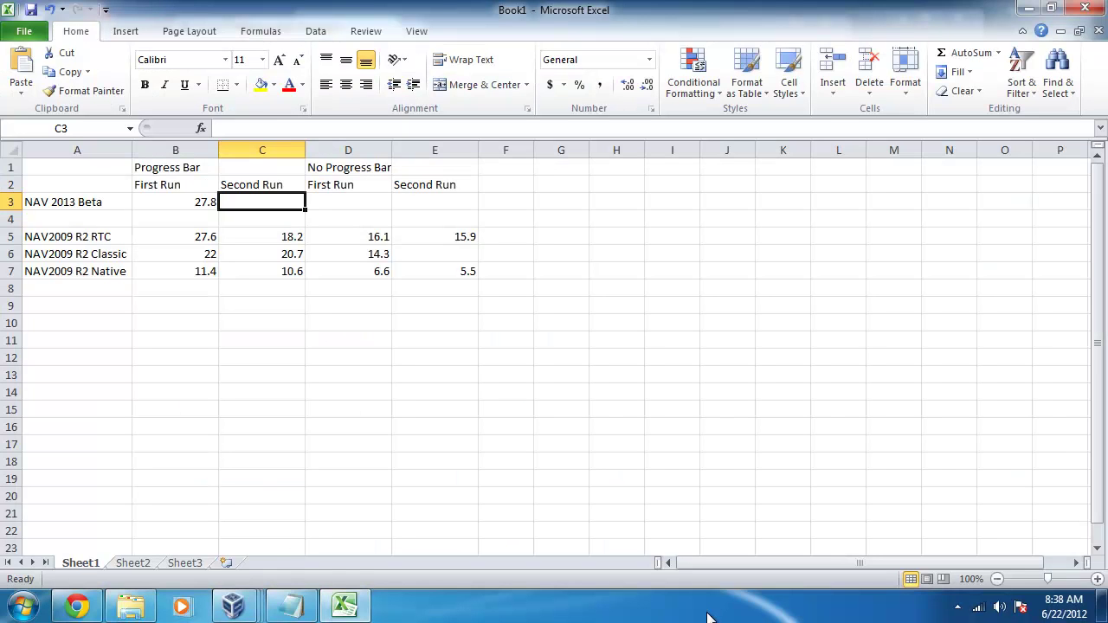
type("6.9")
key("Return")
key("Up")
- Return to the NAV 2013 client, run the Post 100 Simple orders activity, and answer Yes to the timing prompt
key("alt+Tab")
key("alt+Tab")
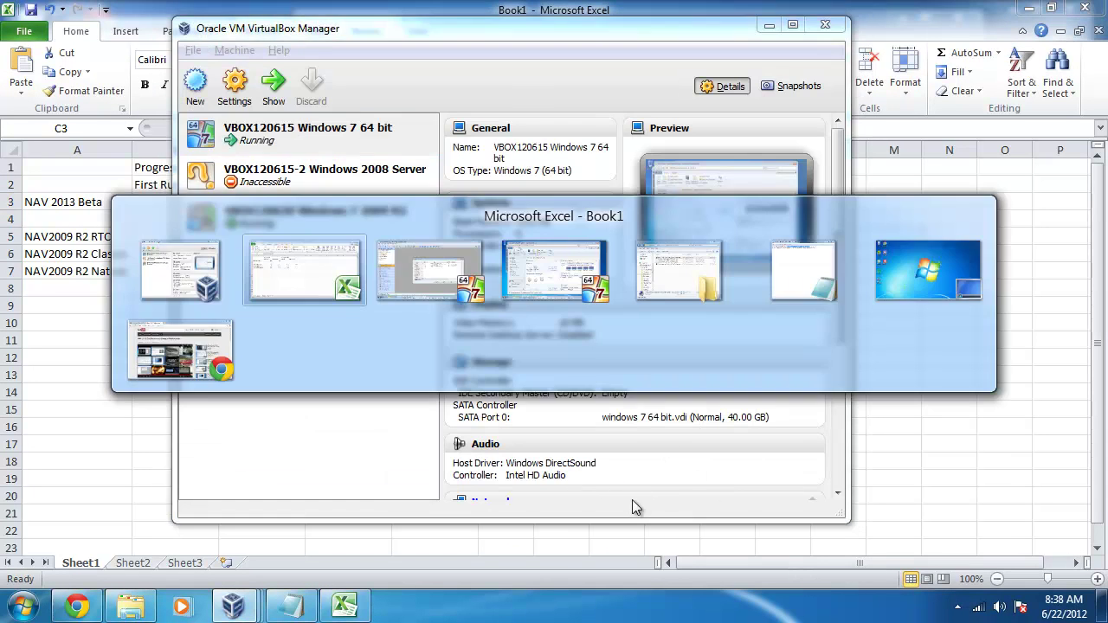
key("alt+Tab")
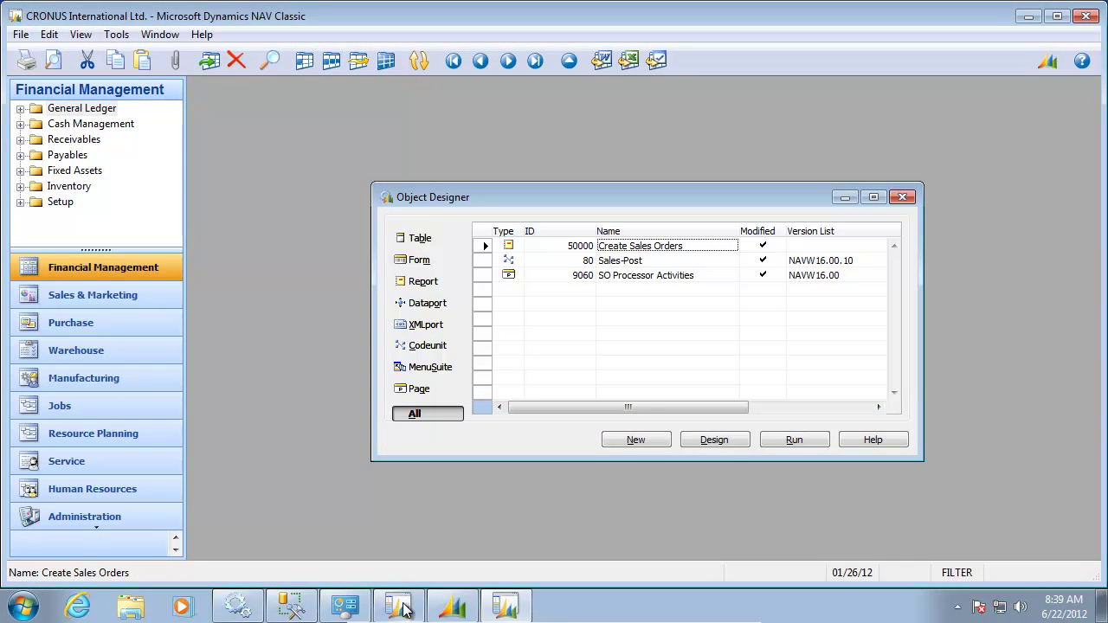
mouse_move(667, 616)
left_click(708, 613)
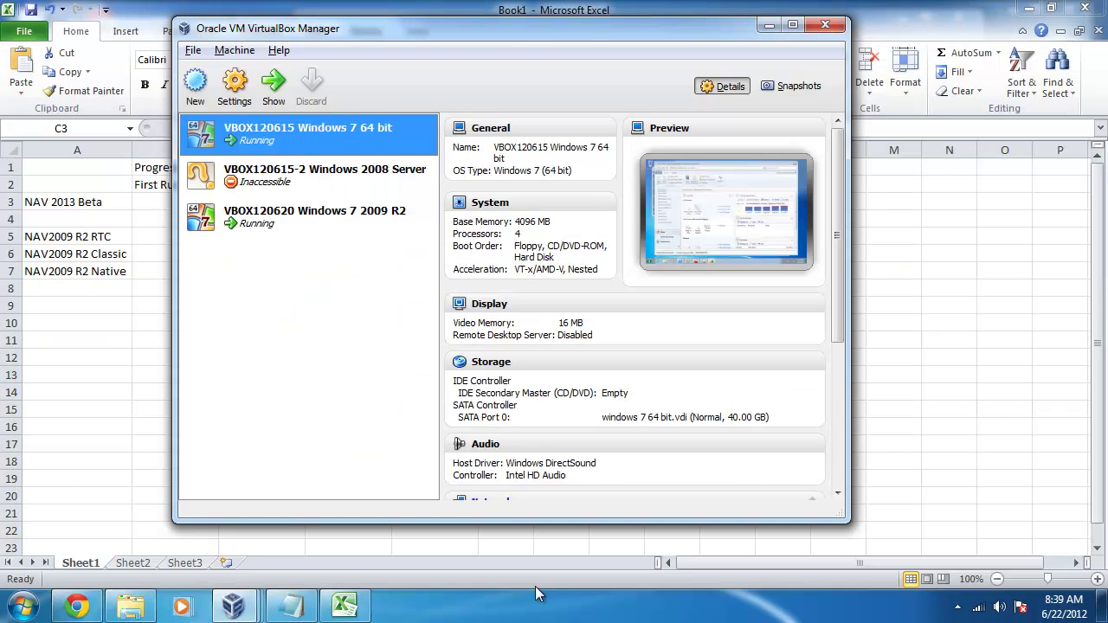
mouse_move(231, 605)
left_click(482, 531)
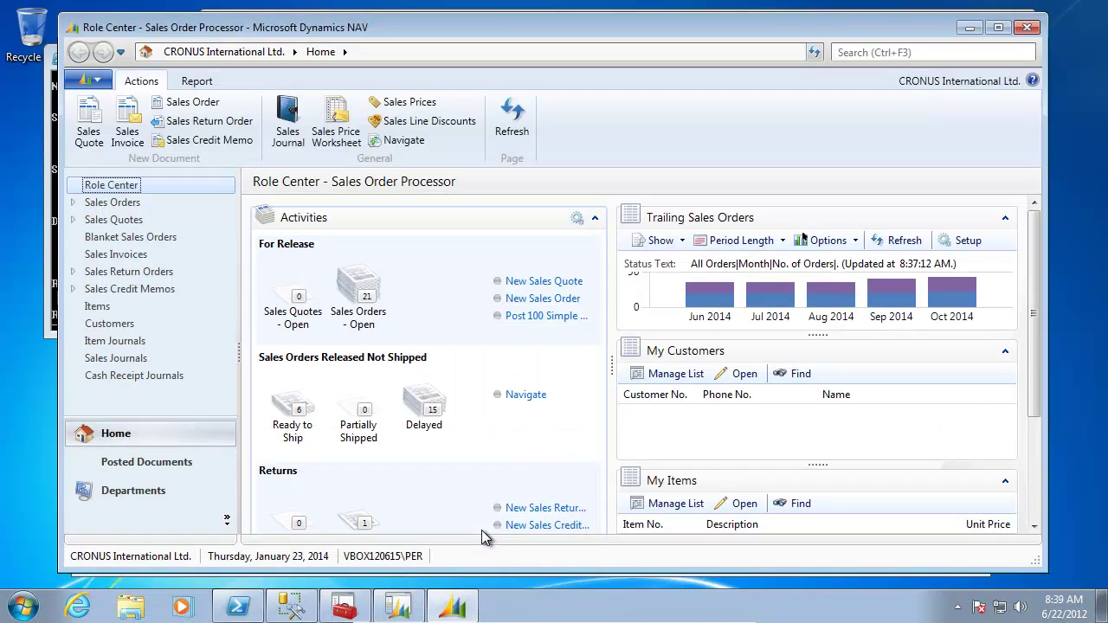
left_click(536, 322)
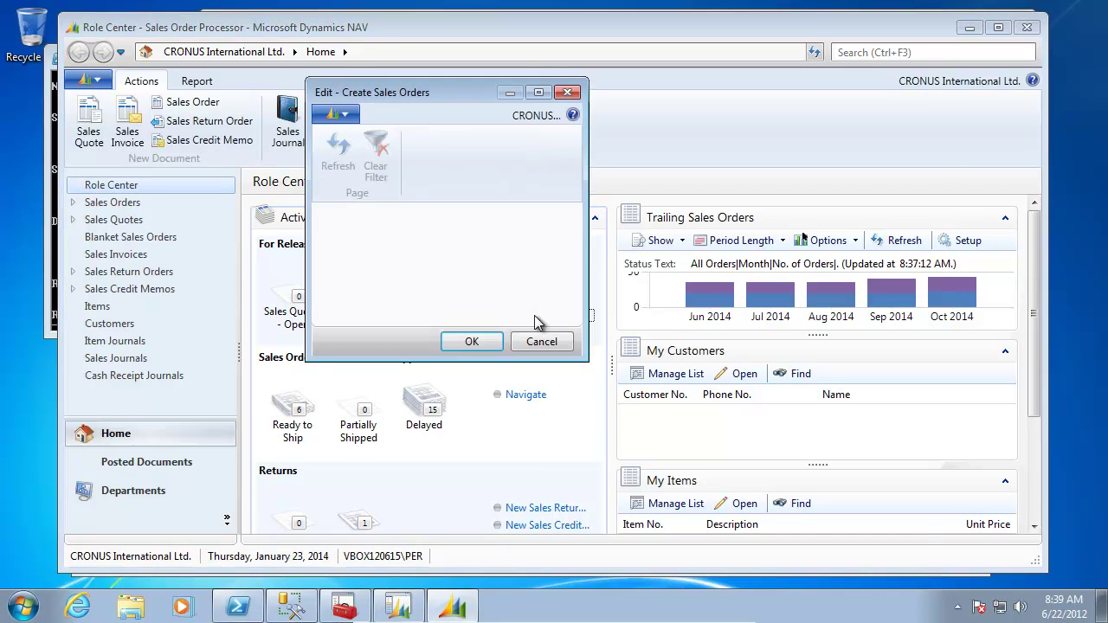
left_click(477, 345)
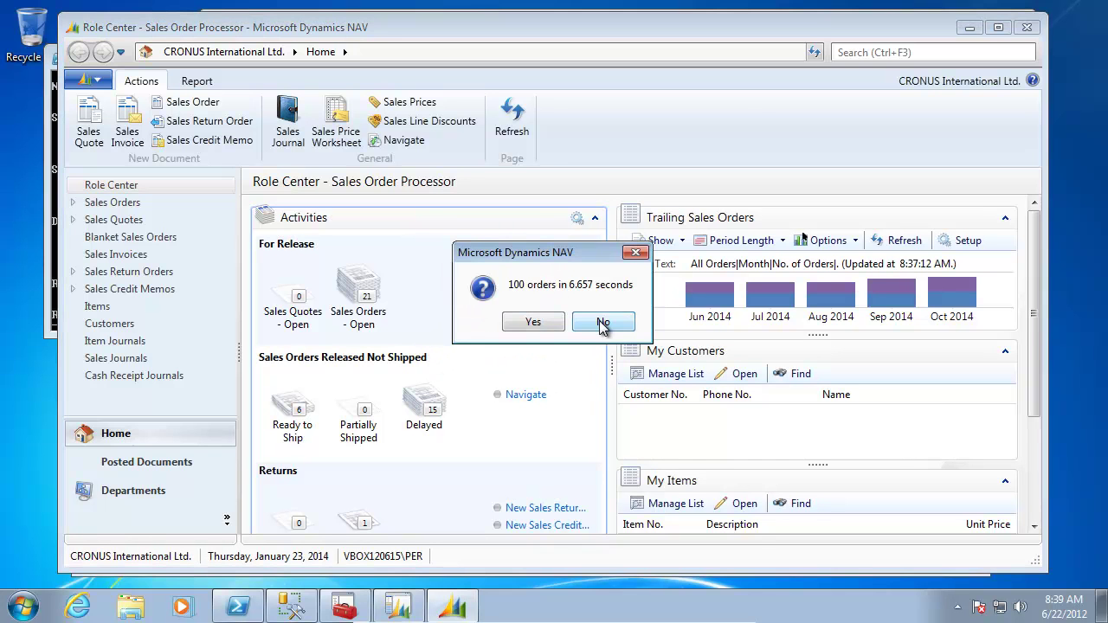
left_click(533, 322)
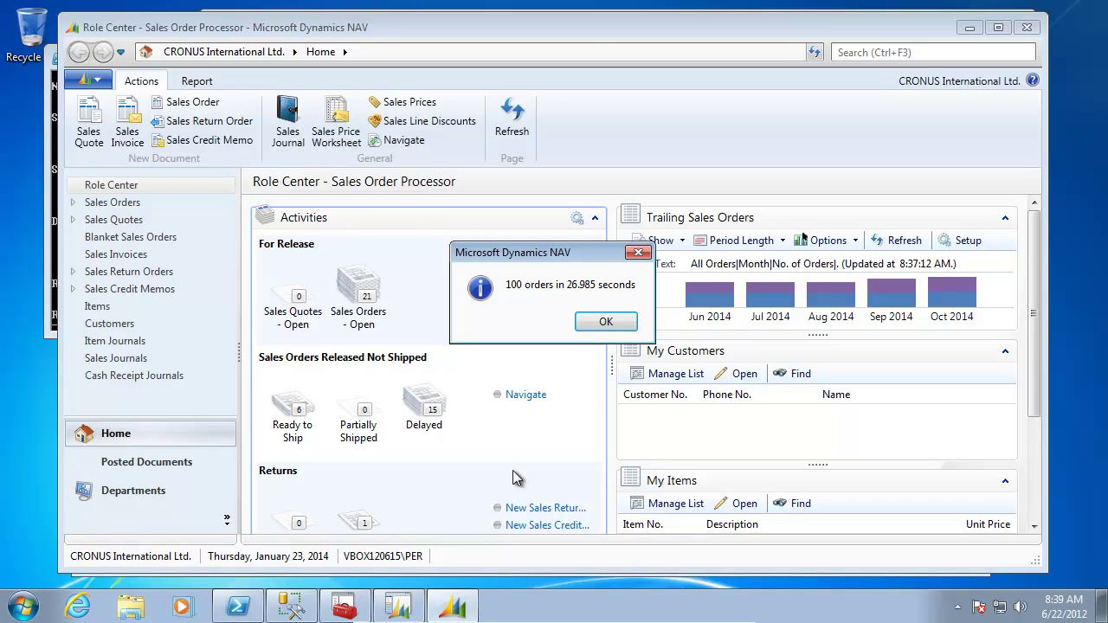
- Switch to the Excel timing sheet and enter 26 as the NAV 2013 Beta second run with progress bar
left_click(706, 615)
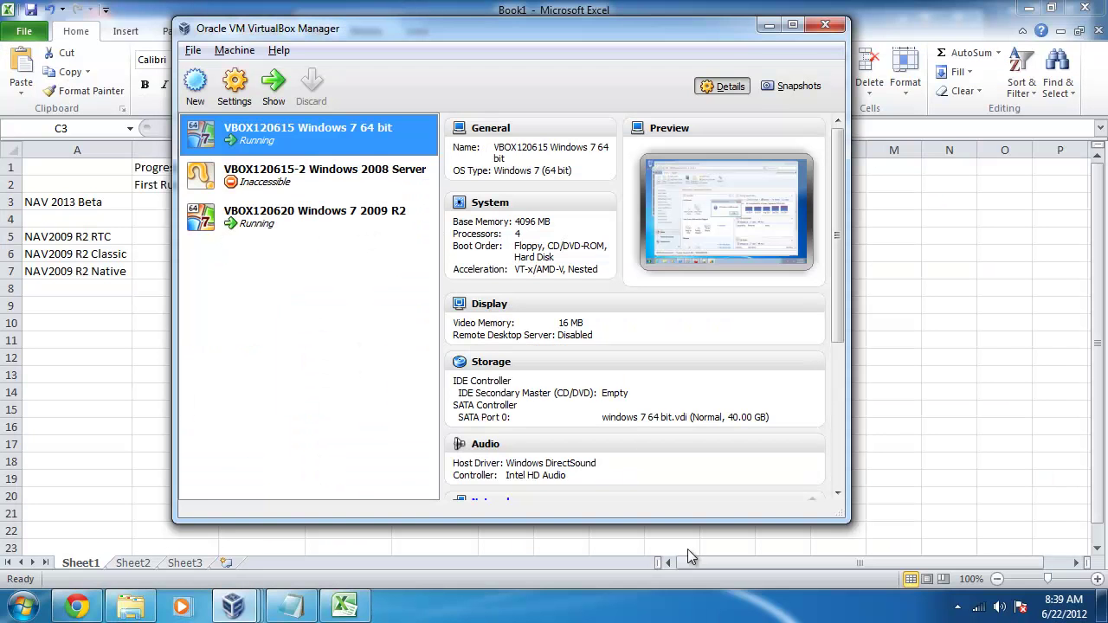
left_click(140, 22)
type("26")
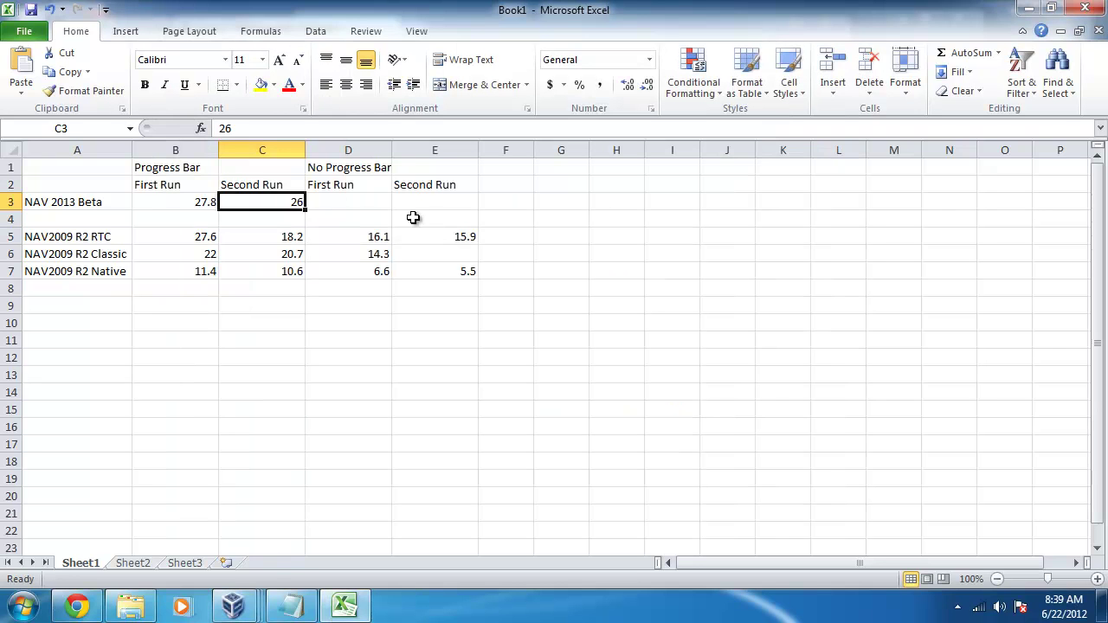
key("Tab")
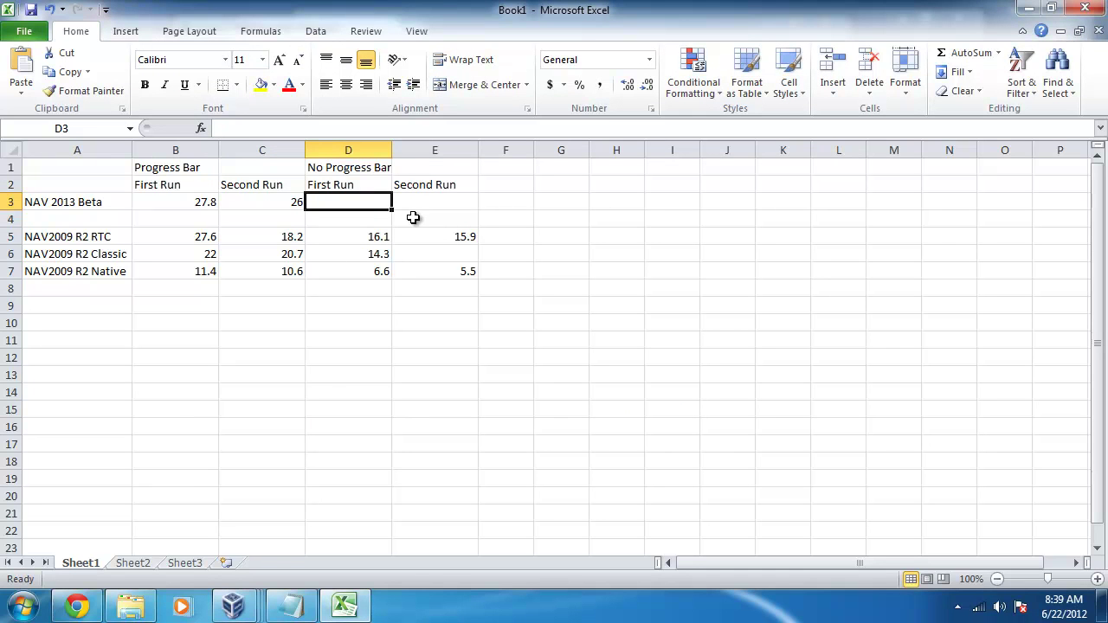
- Accept the result message in the NAV 2013 client, then change the Development Environment license to the file dated 20120515
key("alt+Tab")
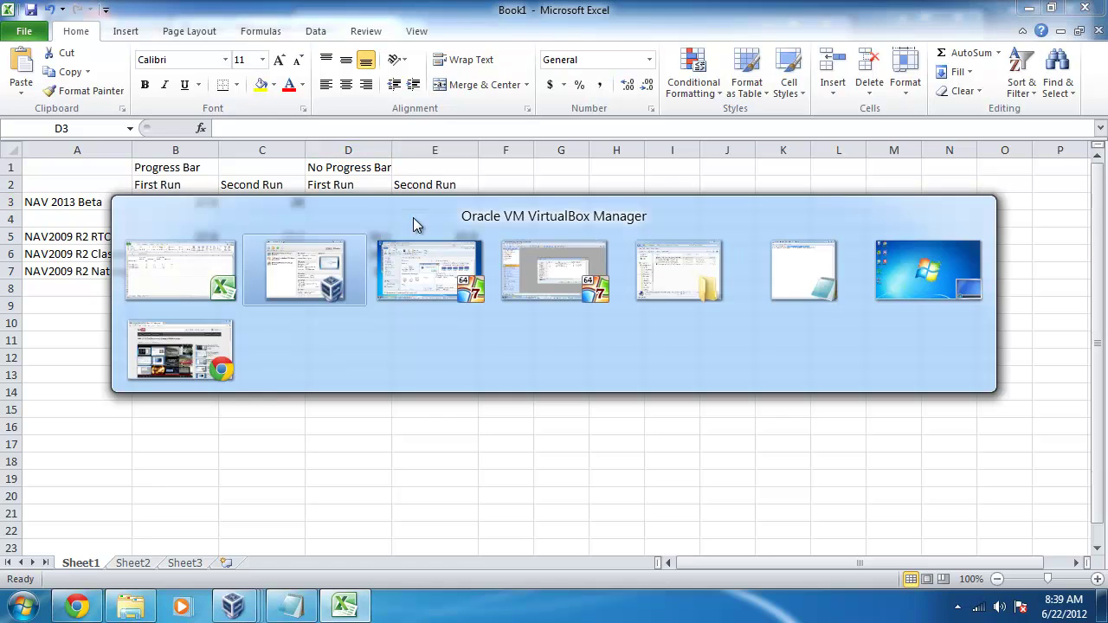
left_click(457, 303)
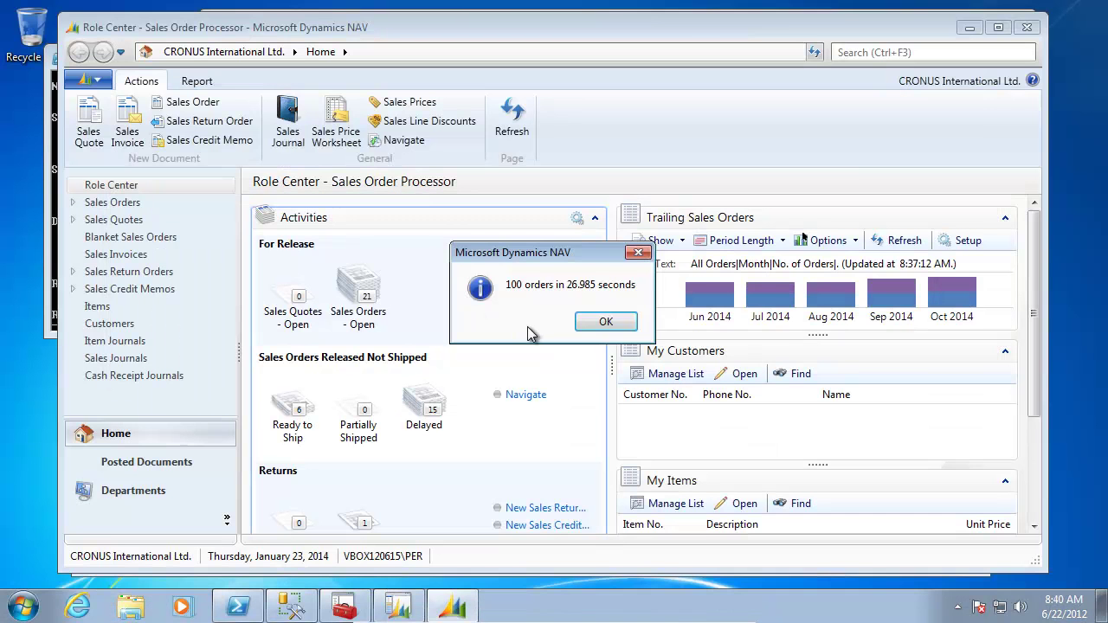
left_click(603, 329)
left_click(412, 603)
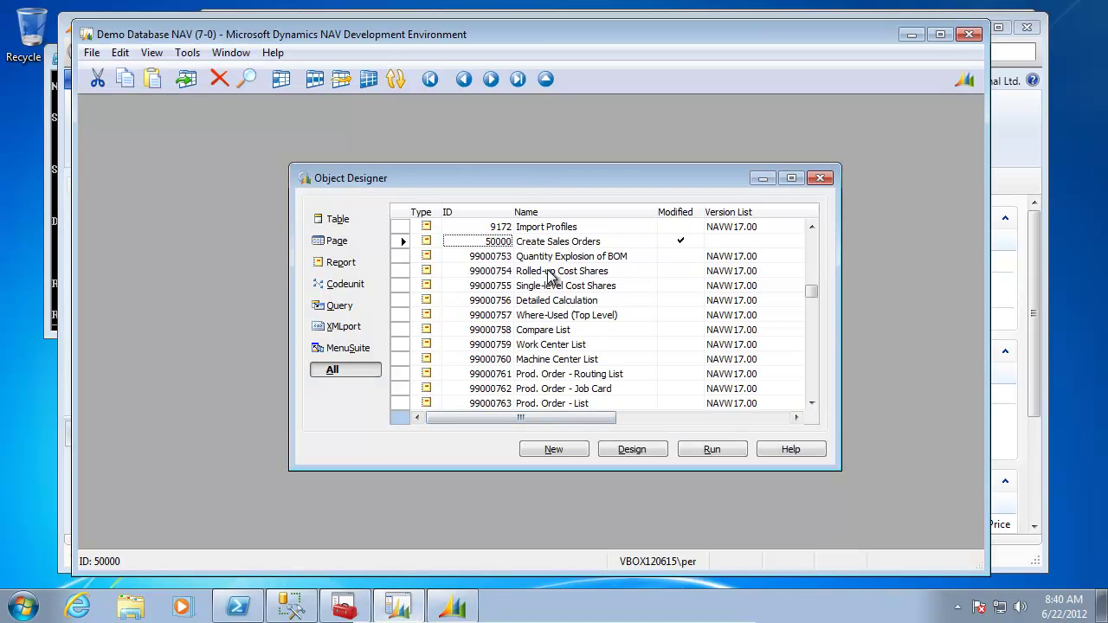
key("alt+t")
key("l")
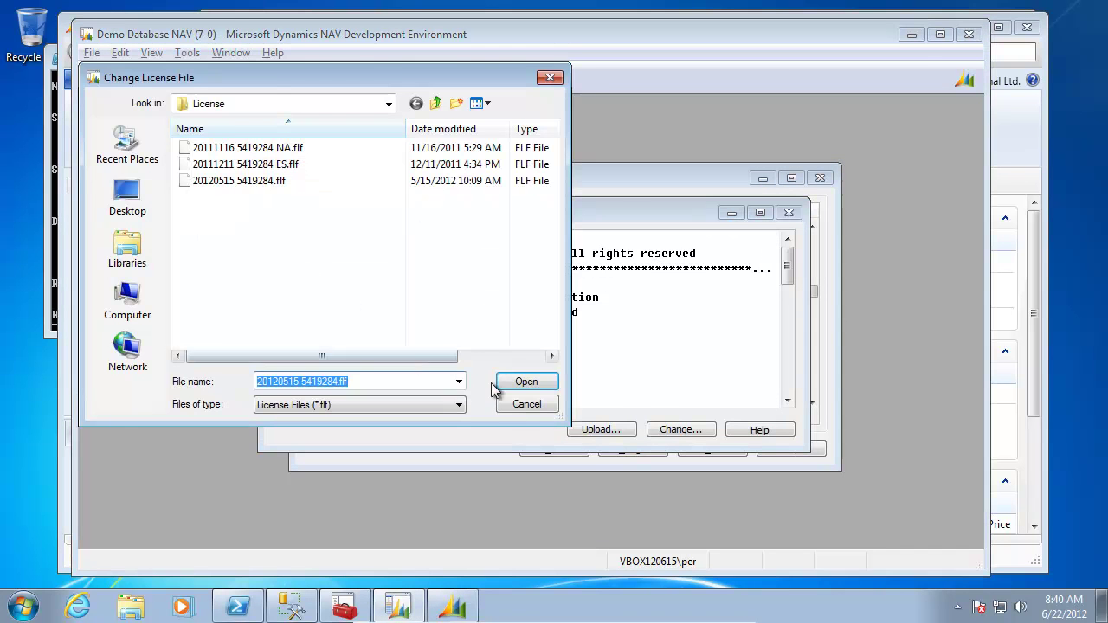
left_click(519, 383)
key("Escape")
- Reopen the Demo Database NAV (7-0) in the Development Environment
key("alt+f")
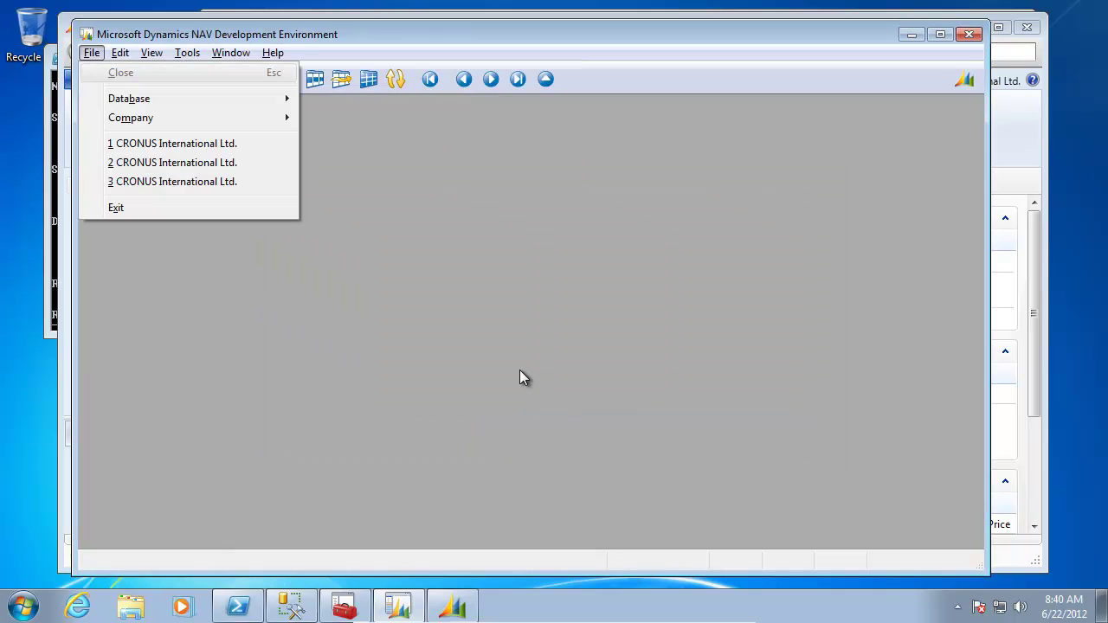
key("1")
key("alt+f")
key("d")
key("i")
key("Escape")
key("alt+f")
key("d")
key("o")
key("Tab")
key("F6")
key("Up")
key("Return")
key("Return")
- Filter the Object Designer list to show only modified objects
key("Right")
key("Right")
key("F7")
key("Return")
- Open codeunit 80 Sales-Post in design, set ShowProgressWindow to FALSE, and save the codeunit
key("Left")
key("Down")
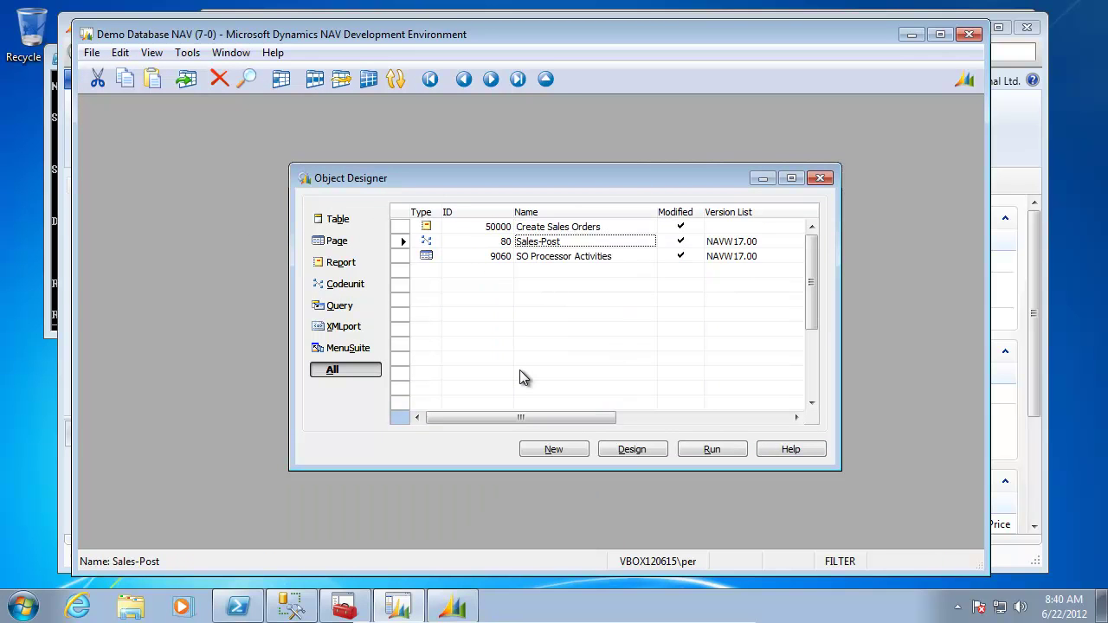
key("alt+d")
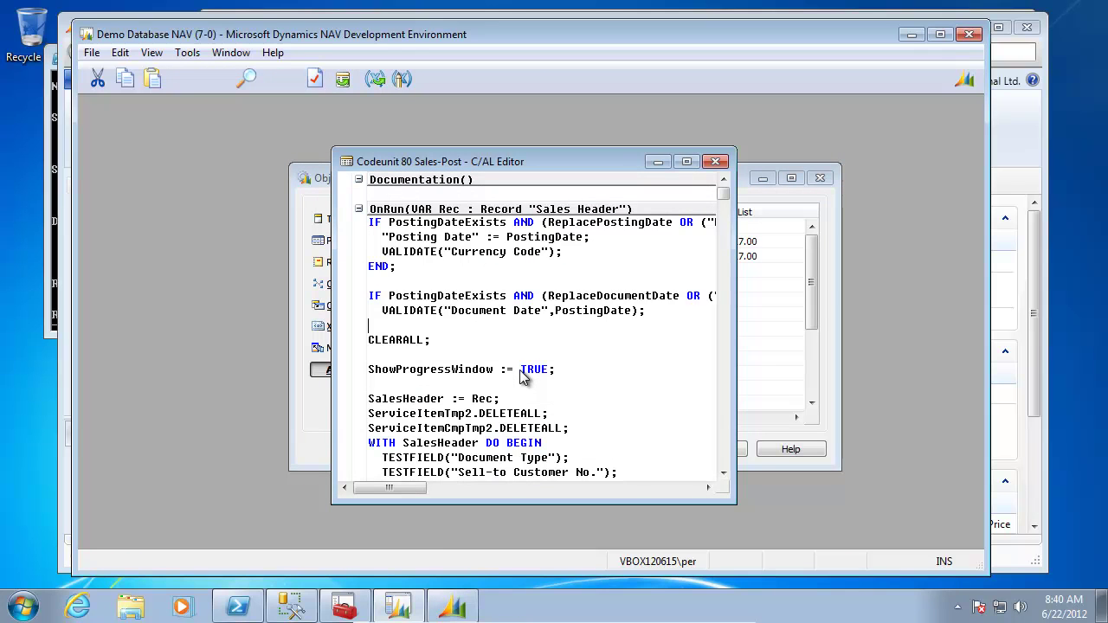
key("Down")
key("End")
key("BackSpace")
key("BackSpace")
key("BackSpace")
type("Fals")
key("Escape")
key("Return")
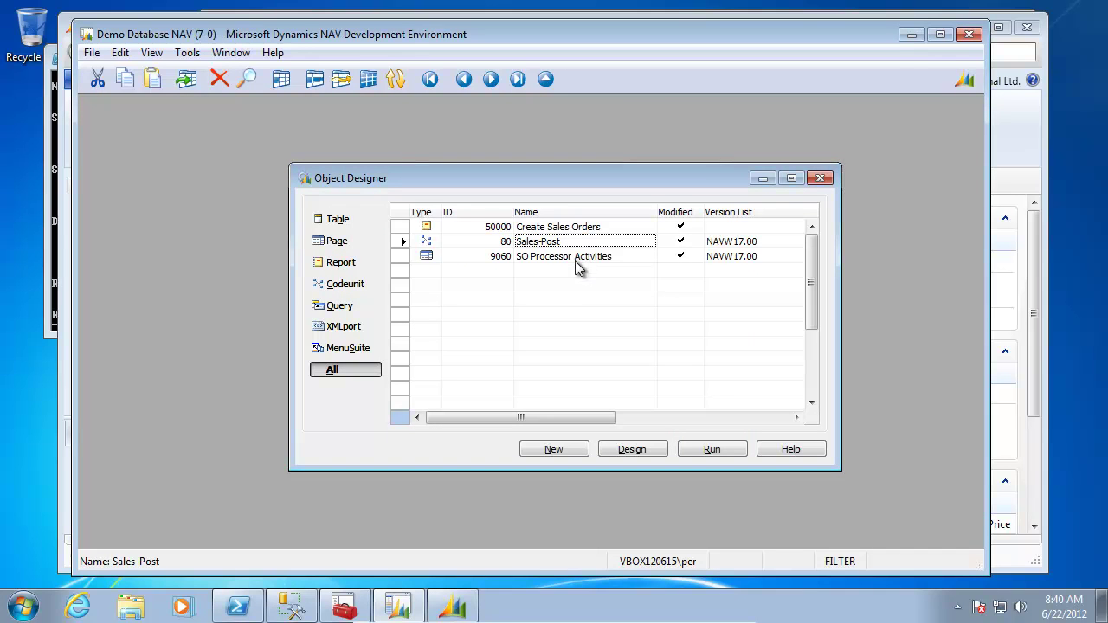
key("Up")
key("Down")
key("Down")
key("Up")
key("Up")
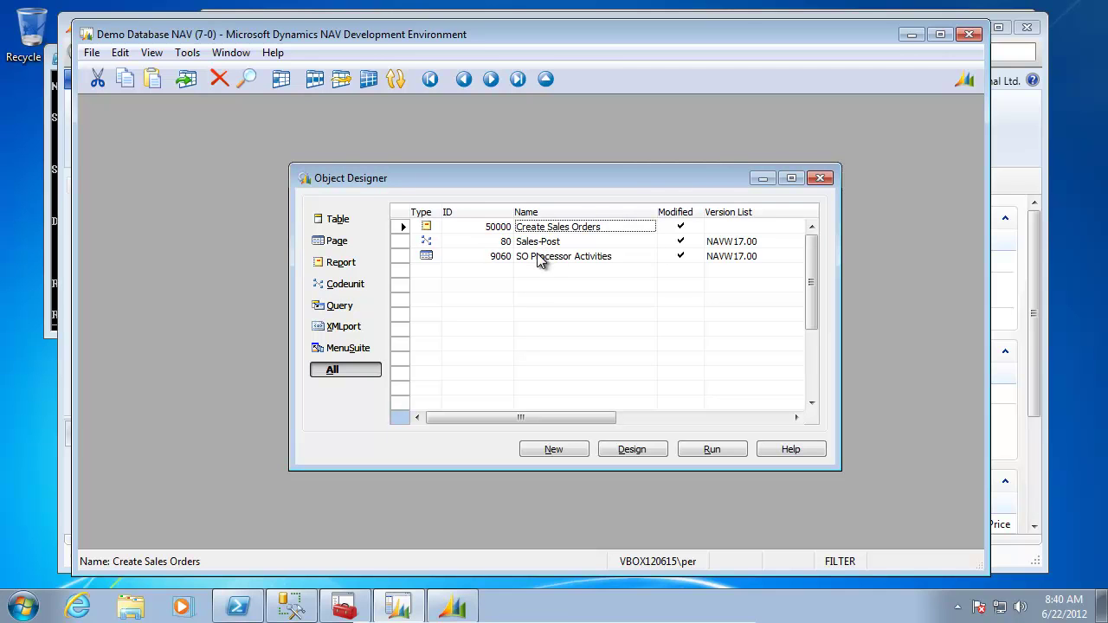
- Switch to the NAV 2013 client, run the Post 100 Simple orders activity without progress bar, and accept the result messages
left_click(453, 607)
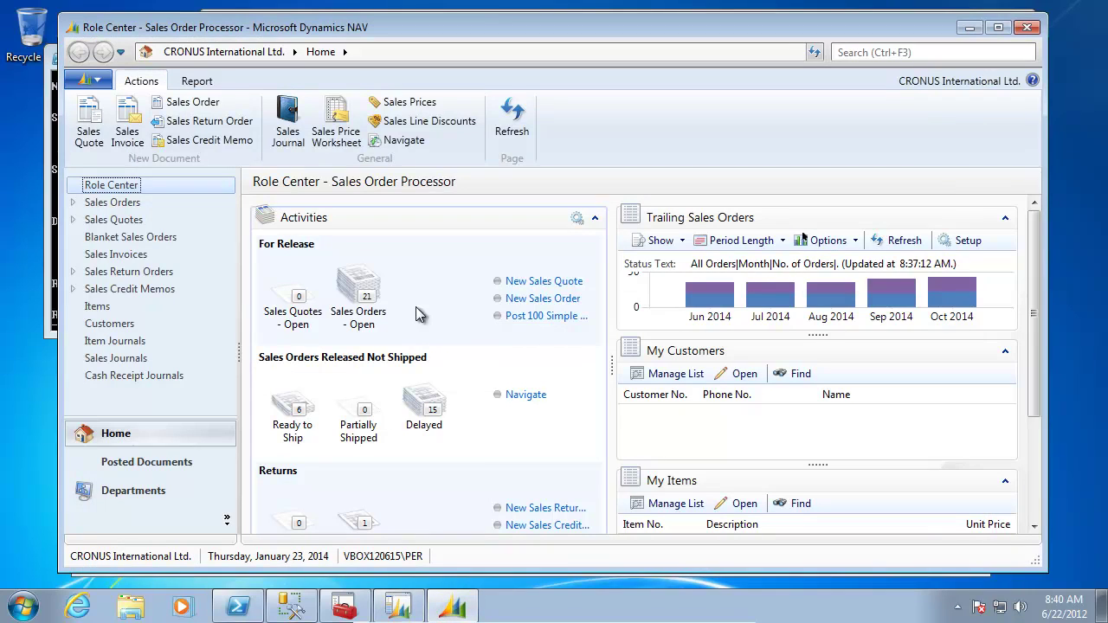
left_click(545, 317)
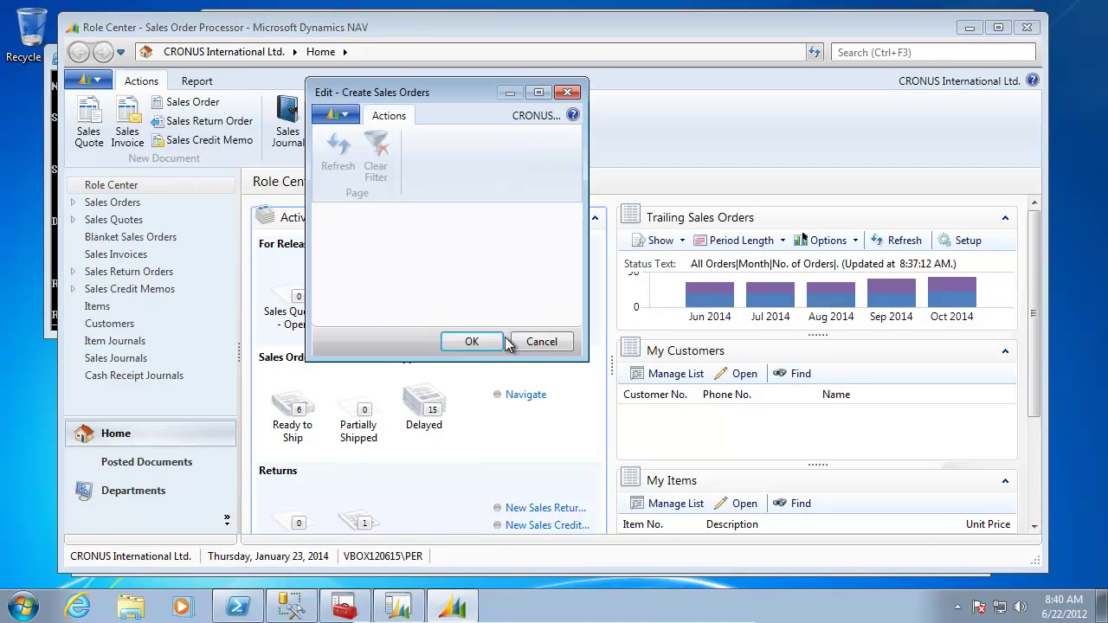
left_click(476, 341)
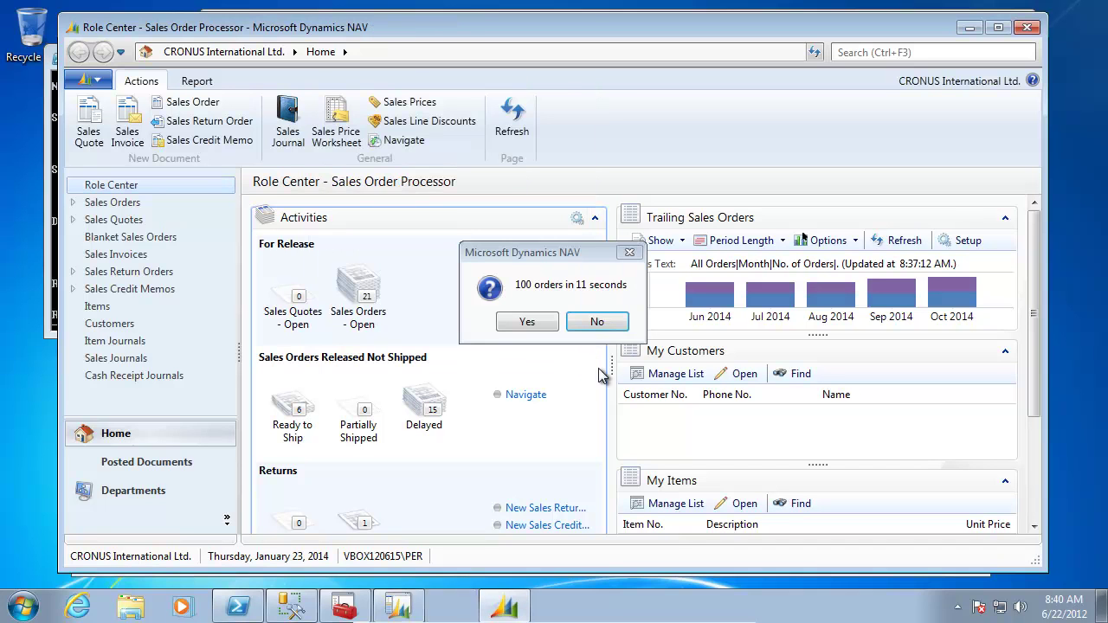
left_click(596, 321)
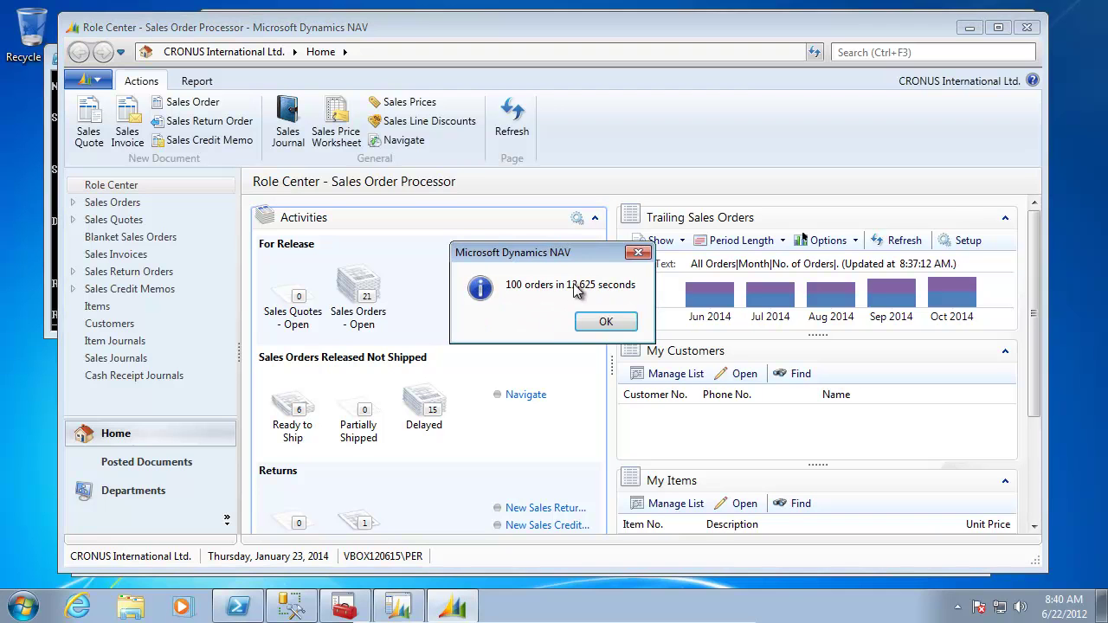
left_click(612, 318)
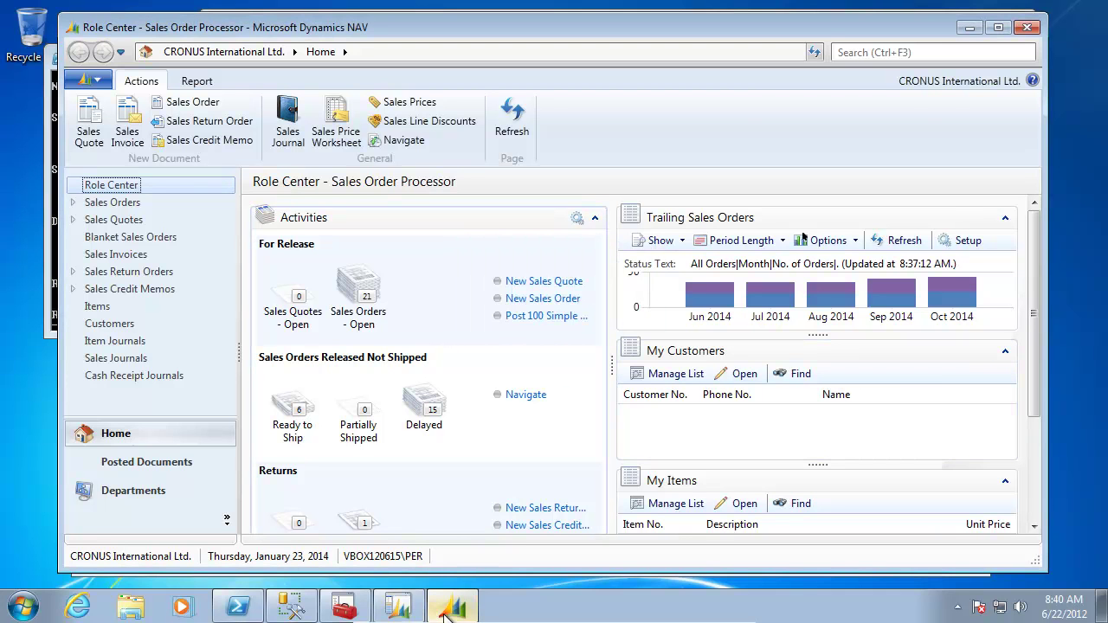
- Switch to the Excel timing sheet and enter 11 as the NAV 2013 Beta first run without progress bar
left_click(709, 615)
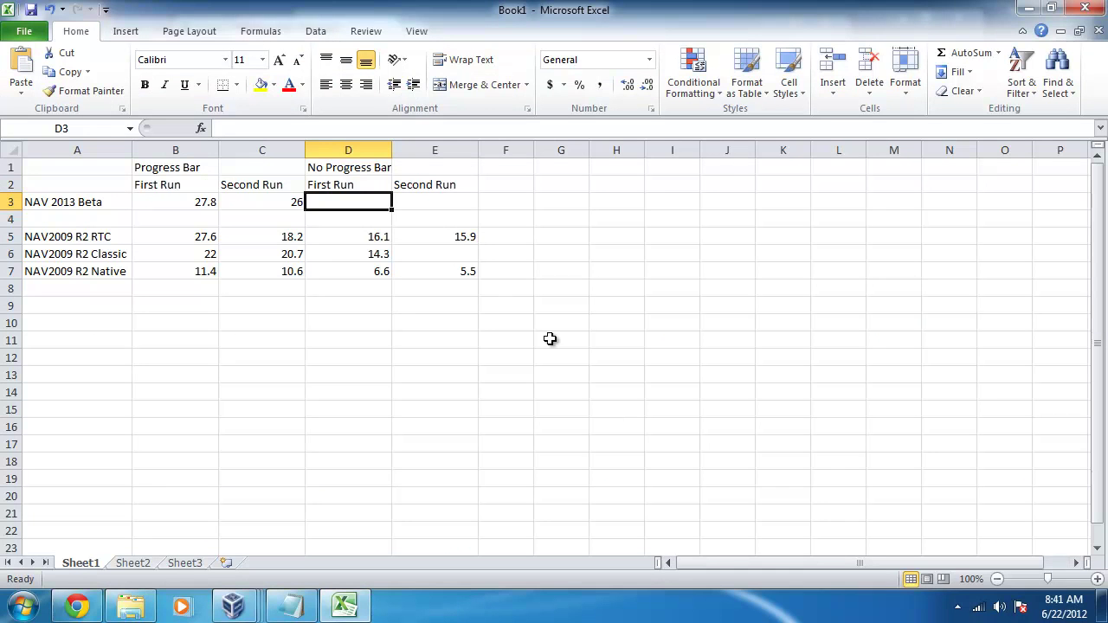
type("11")
key("Return")
key("Up")
key("Right")
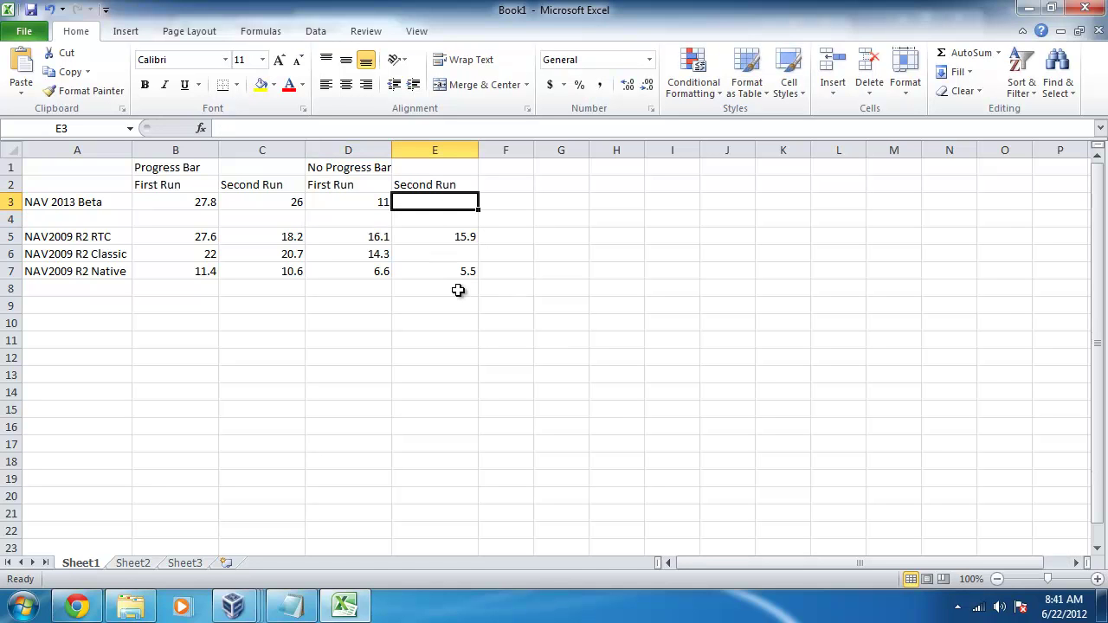
- Return to the NAV 2013 client and run the Post 100 Simple orders activity a second time without progress bar, accepting the results
key("alt+Tab")
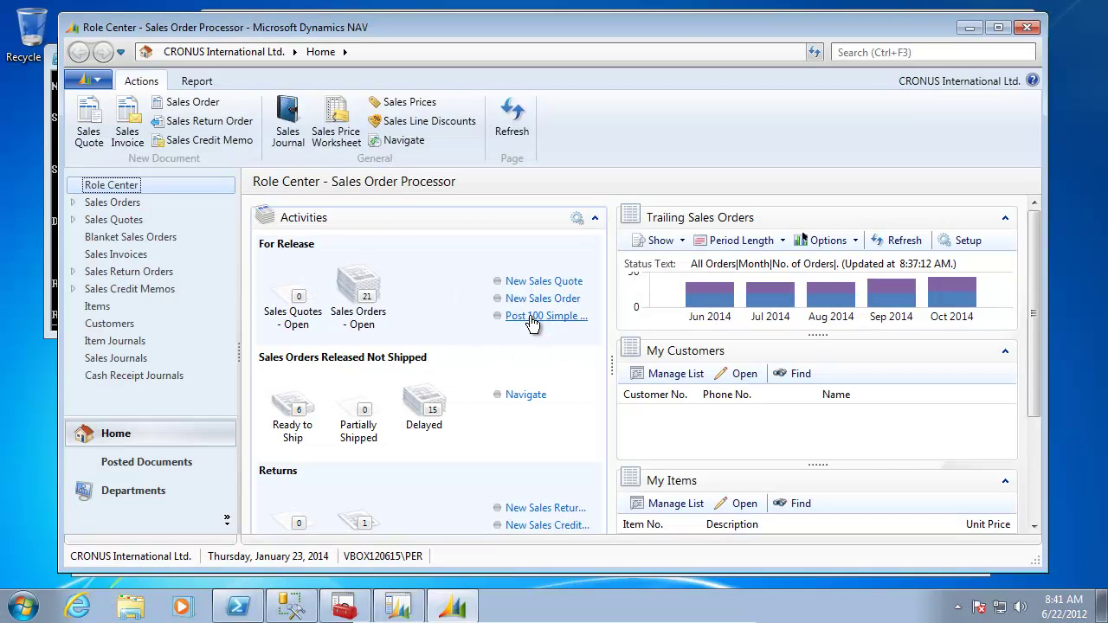
left_click(534, 317)
left_click(472, 342)
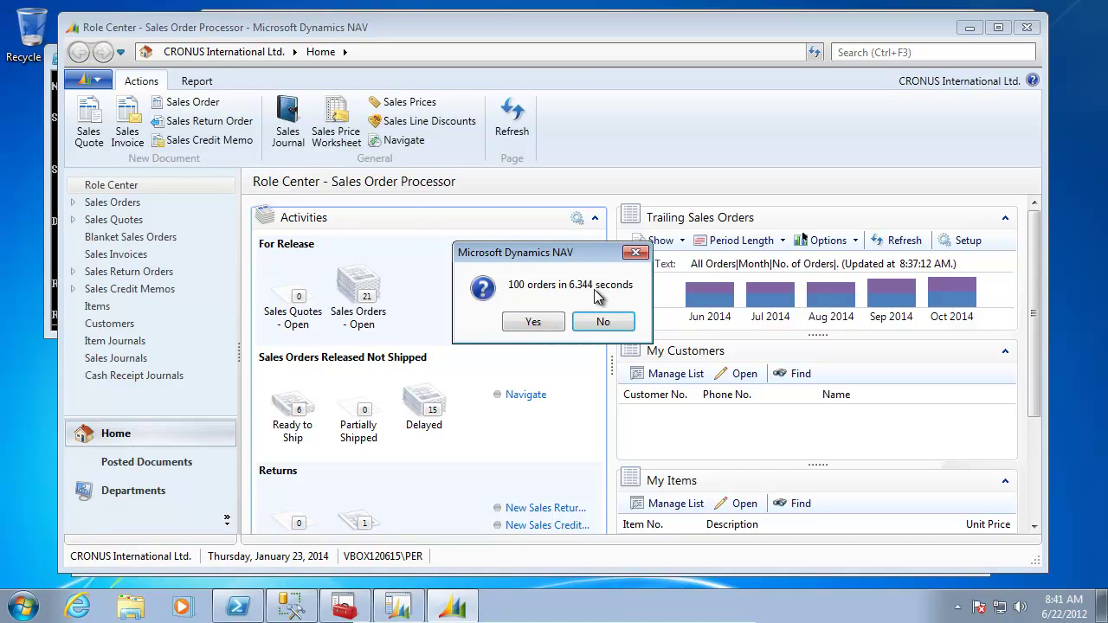
left_click(534, 322)
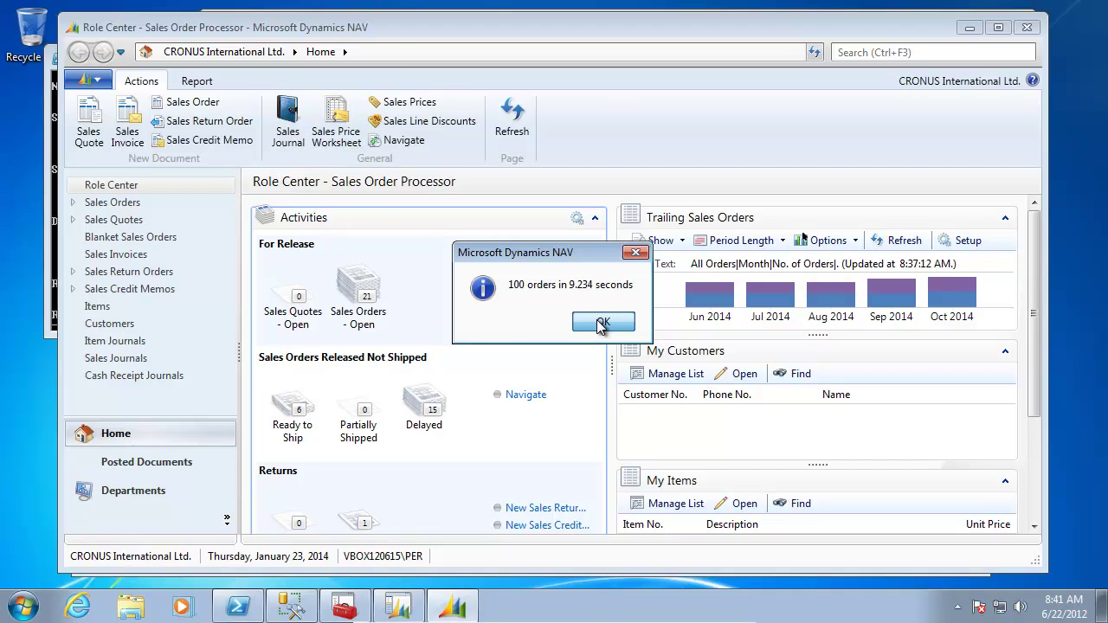
left_click(600, 324)
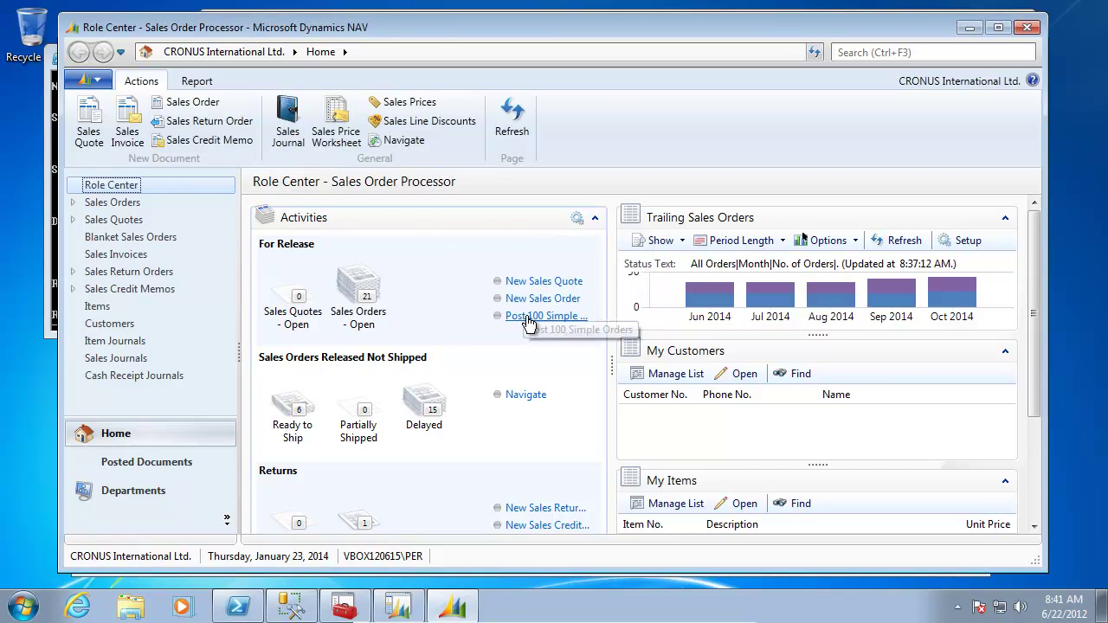
- Repeat the Post 100 Simple orders run once more without progress bar, answering Yes and accepting the result
left_click(528, 318)
left_click(472, 340)
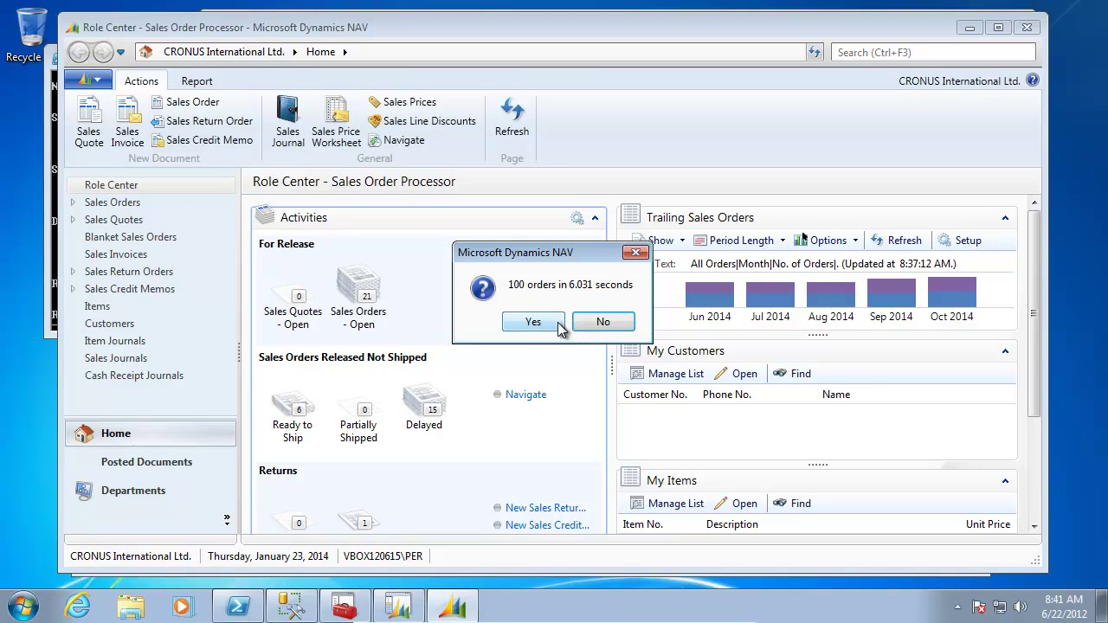
left_click(543, 323)
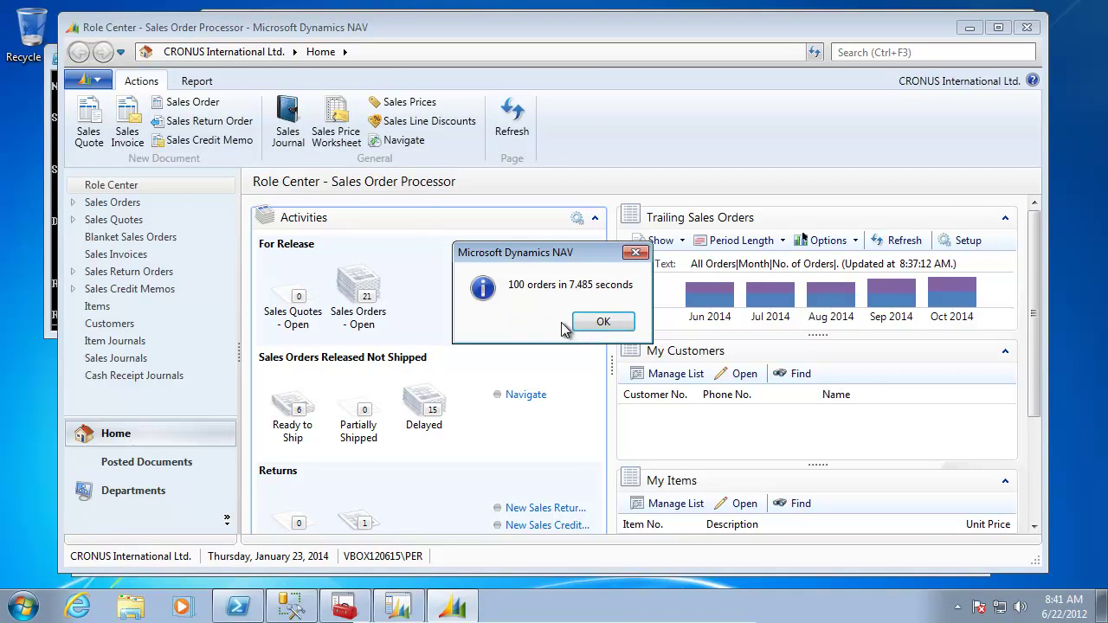
left_click(618, 324)
- Switch to the Excel timing sheet and enter 6 as the NAV 2013 Beta second run without progress bar
mouse_move(647, 618)
left_click(704, 613)
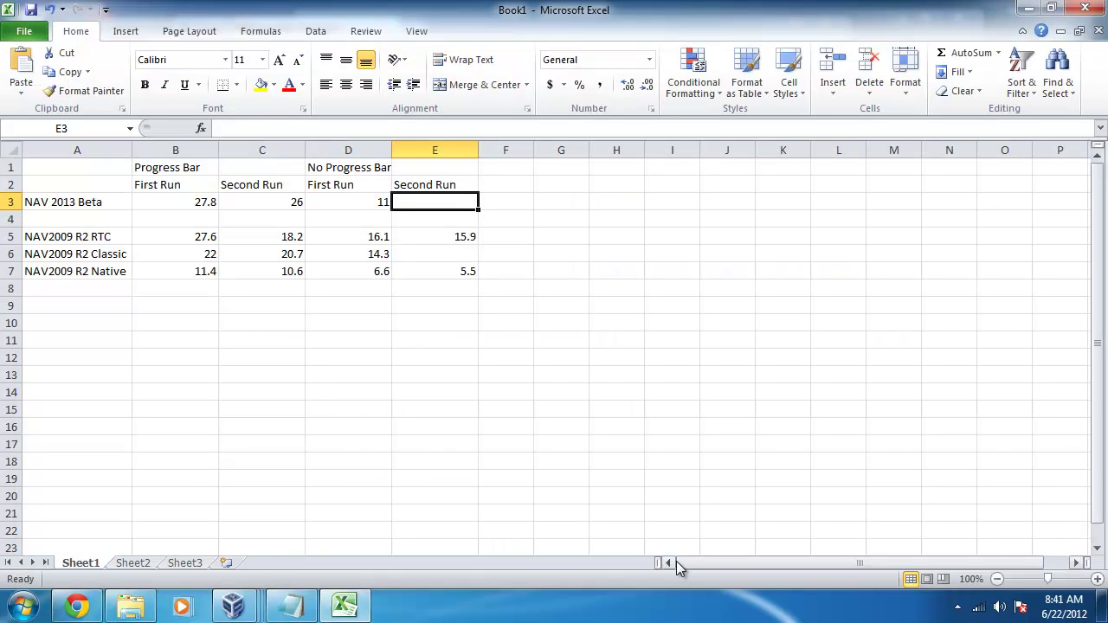
type("6")
key("Return")
- Compare the NAV 2013 Beta timings with the NAV2009 R2 RTC, Classic and Native timings in the sheet
key("Up")
key("Left")
key("Left")
key("Right")
key("Right")
key("Left")
key("Right")
key("Down")
key("Down")
key("Down")
key("Left")
key("Up")
key("Up")
key("Up")
key("Right")
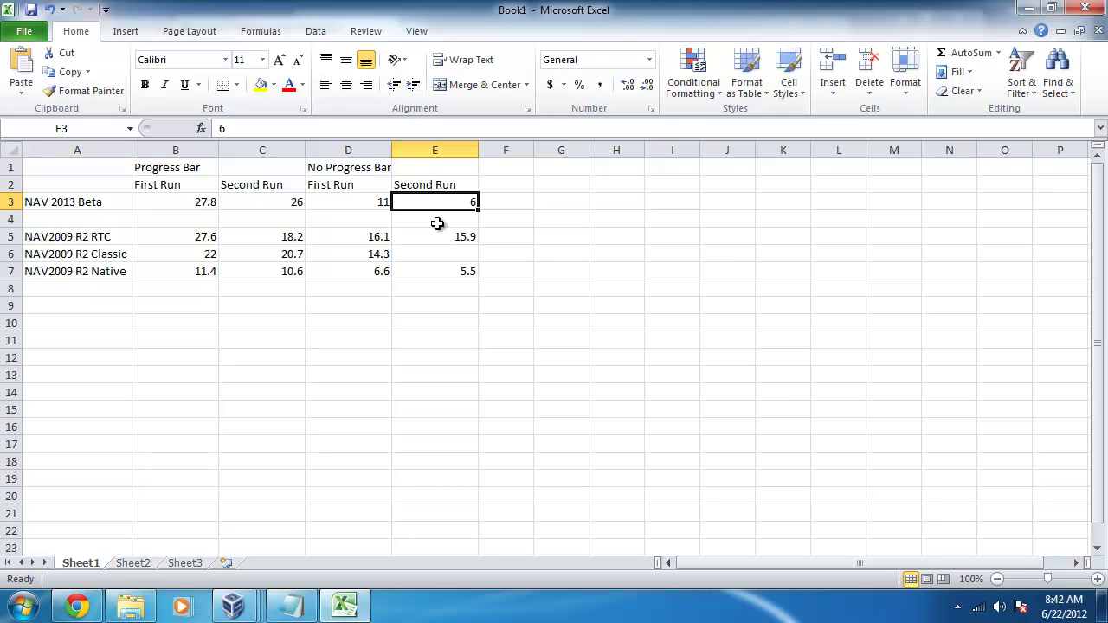
- In F5, divide the NAV2009 R2 RTC second run by the NAV 2013 Beta second run with =E5/E3, formatted as a percentage
left_click(510, 238)
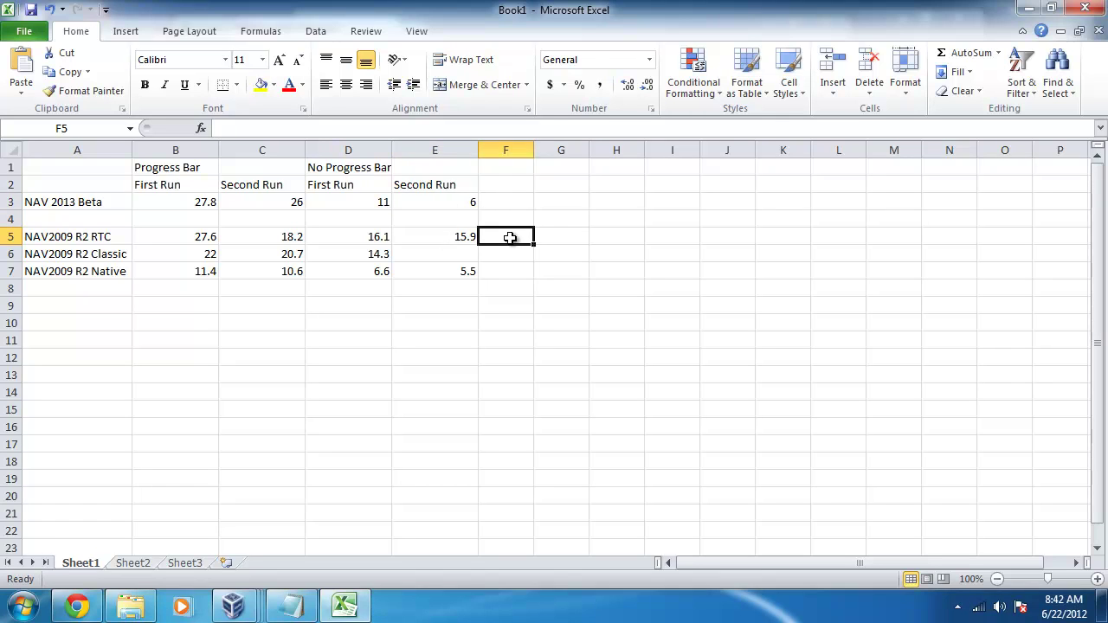
type("=")
key("Left")
type("/")
key("Up")
key("Up")
key("Left")
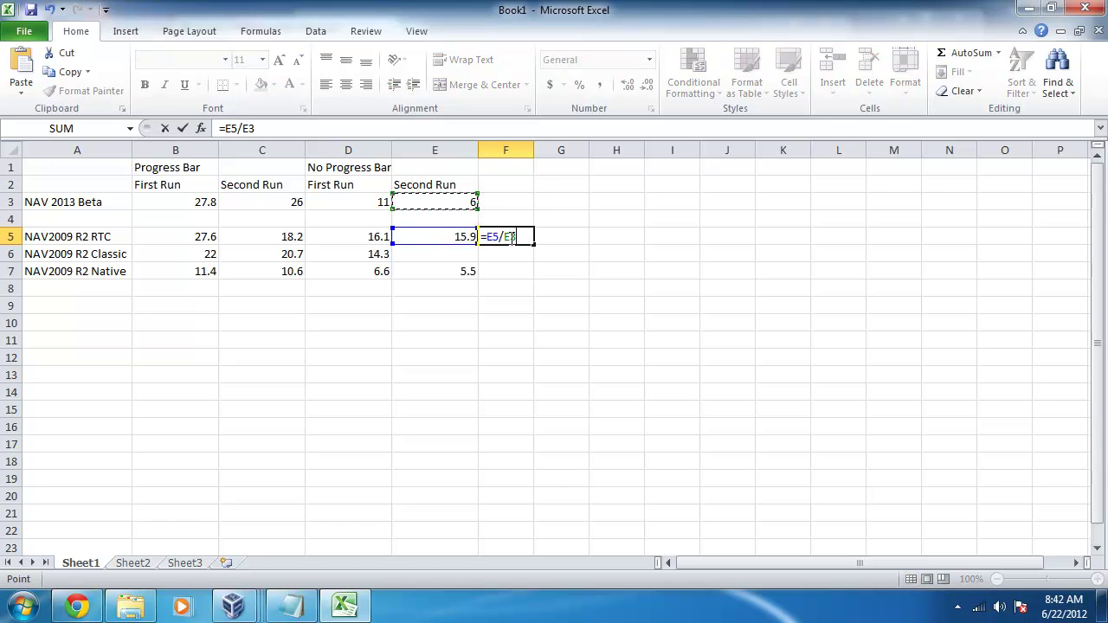
key("Return")
left_click(509, 238)
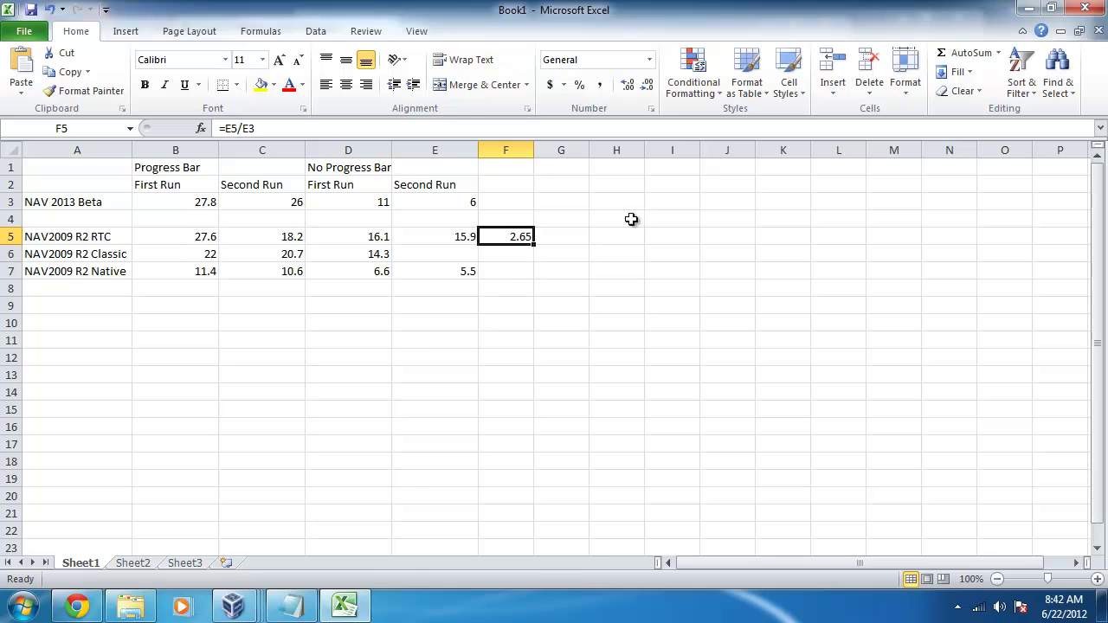
left_click(579, 85)
- In F6, divide the NAV2009 R2 Classic first run without progress bar by the NAV 2013 Beta second run with =D6/E3, formatted as a percentage
key("Down")
key("Left")
key("Left")
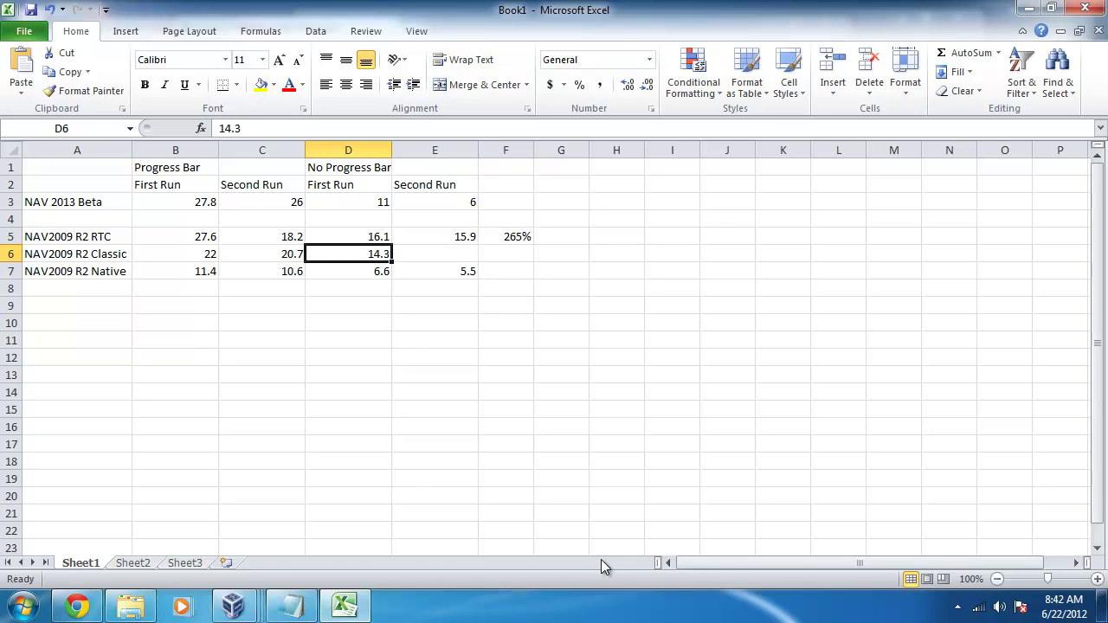
key("Right")
key("Right")
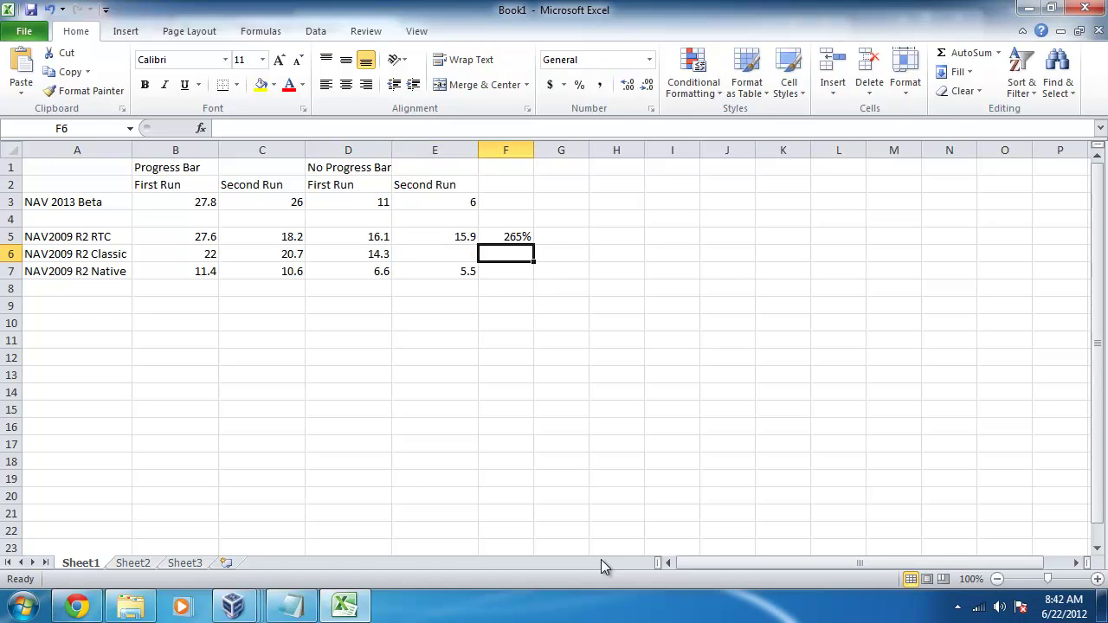
type("=")
key("Left")
key("Left")
type("/")
key("Up")
key("Up")
key("Up")
key("Left")
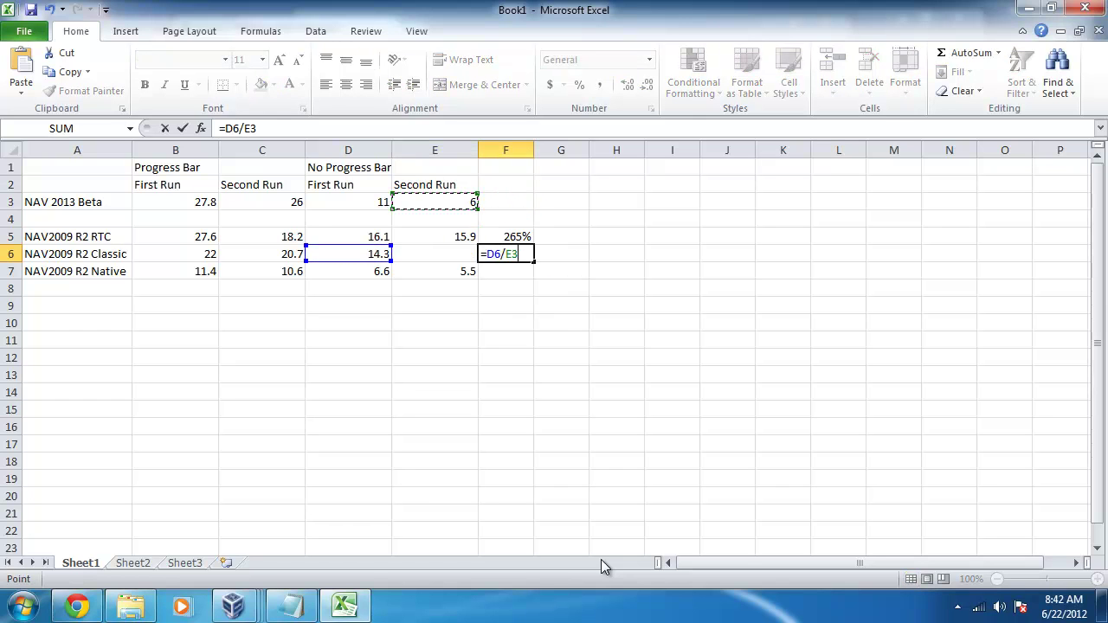
key("Return")
key("Up")
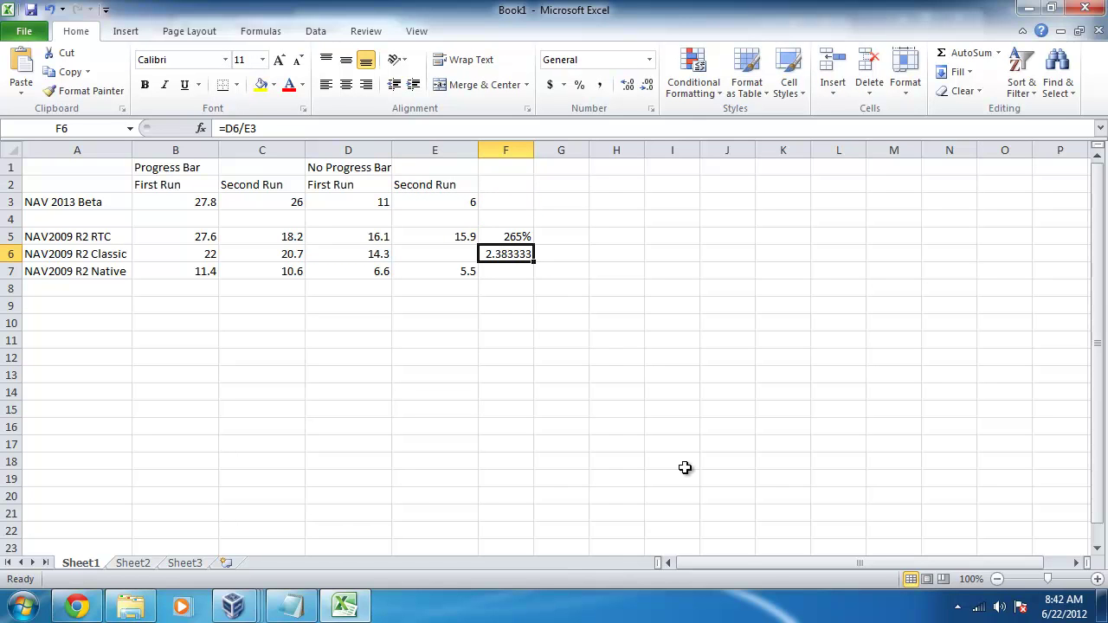
left_click(577, 86)
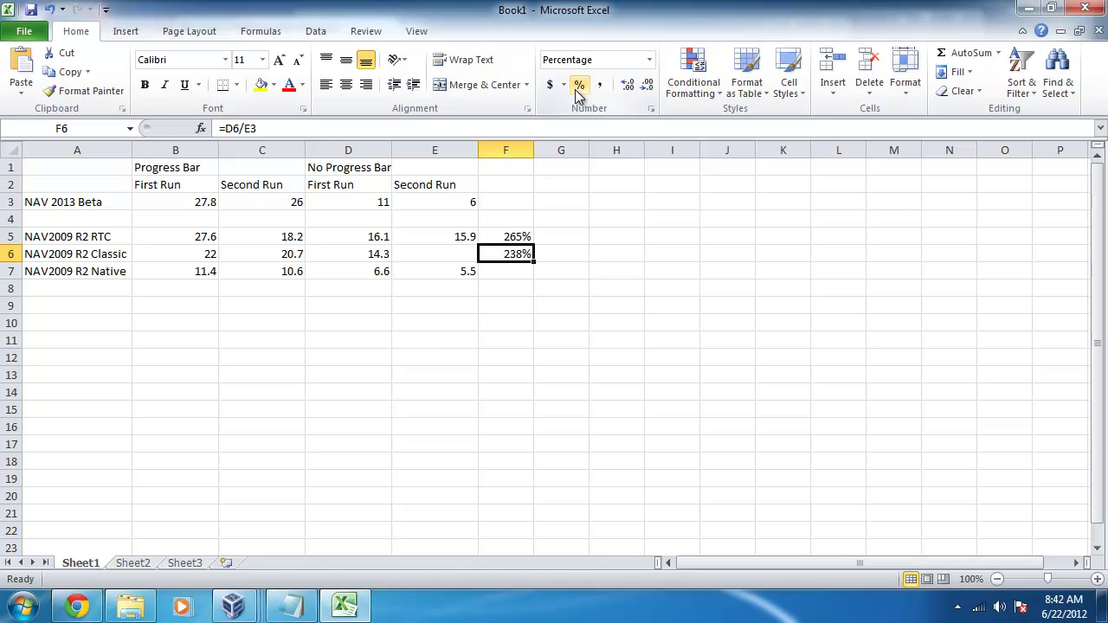